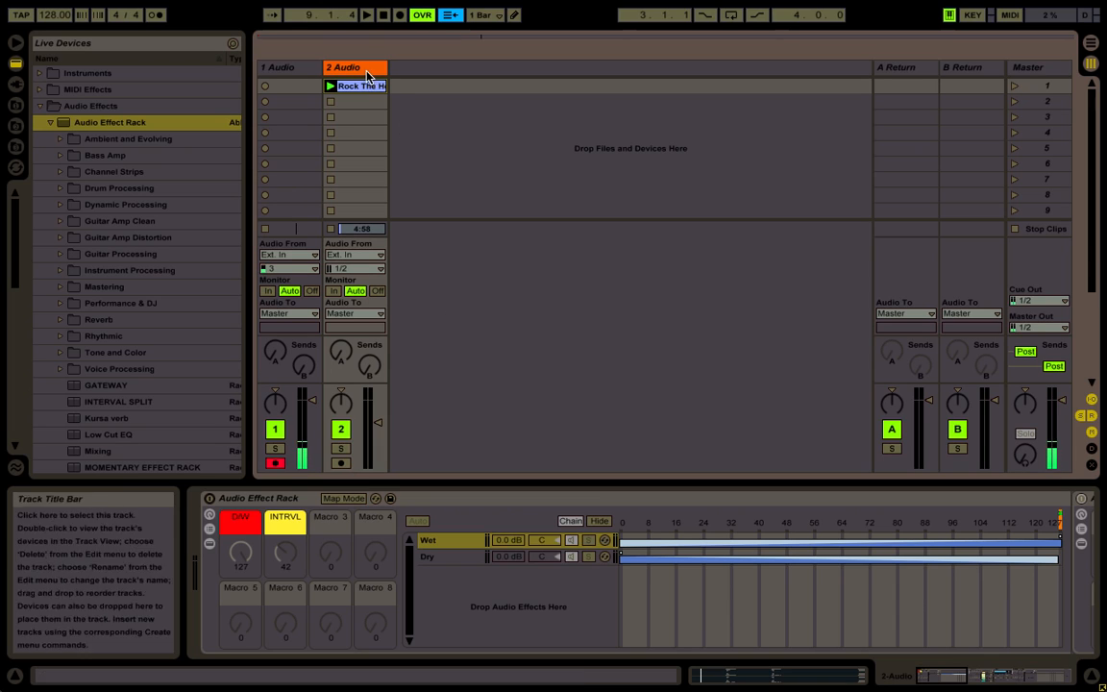
Create a new audio track after track 2 and load Beat Repeat onto it
{"action": "key", "text": "ctrl+t"}
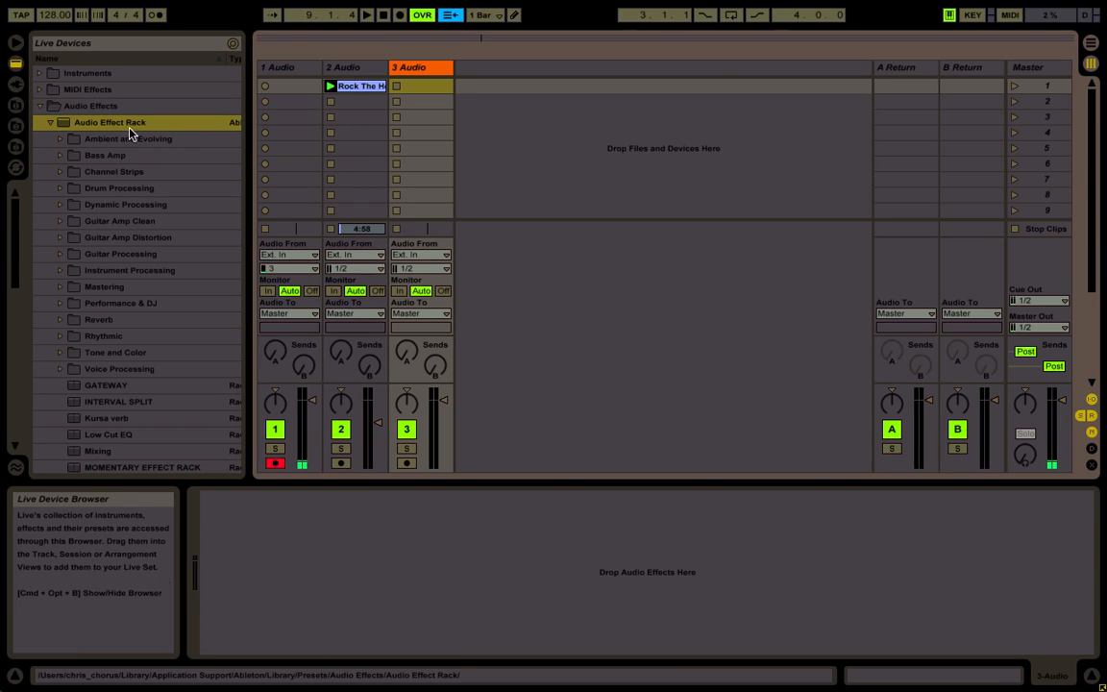
{"action": "scroll", "coordinate": [106, 242], "scroll_direction": "down", "scroll_amount": 10}
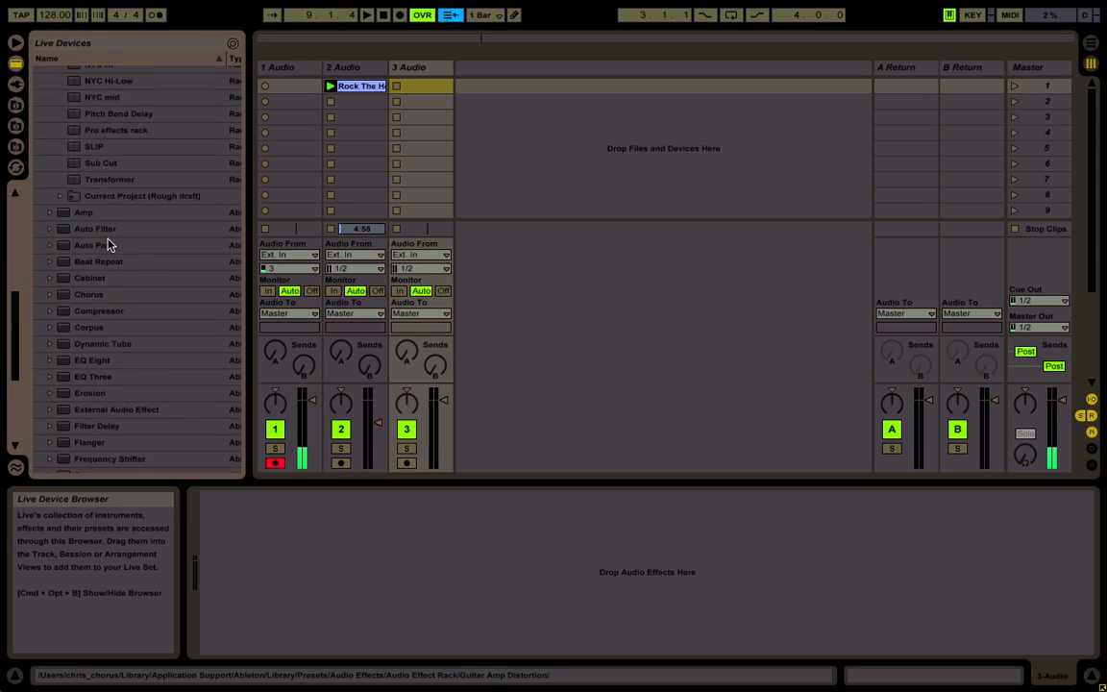
{"action": "double_click", "coordinate": [108, 247]}
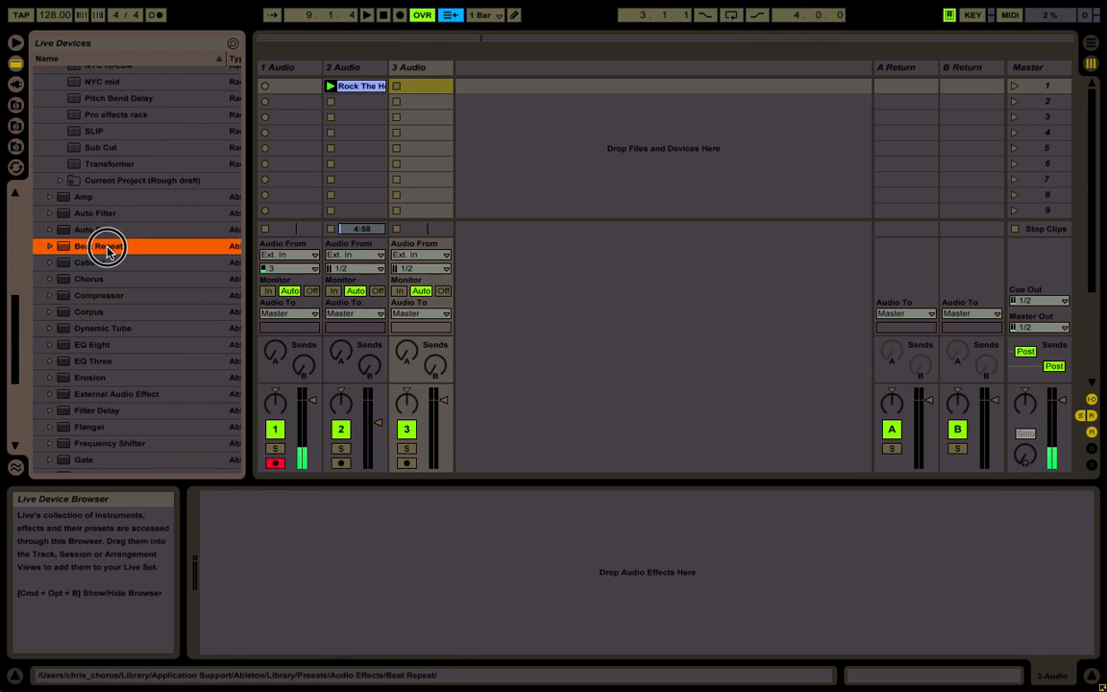
Add an empty Audio Effect Rack after Beat Repeat on the third audio track
{"action": "scroll", "coordinate": [108, 252], "scroll_direction": "up", "scroll_amount": 8}
{"action": "scroll", "coordinate": [107, 250], "scroll_direction": "up", "scroll_amount": 6}
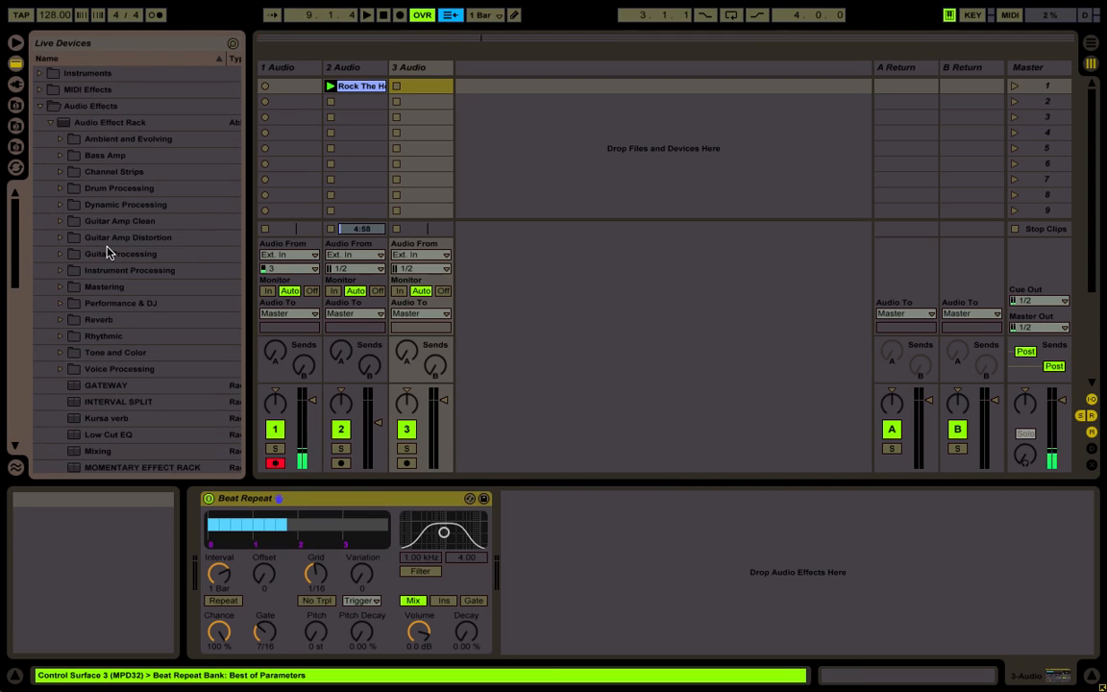
{"action": "left_click", "coordinate": [85, 123]}
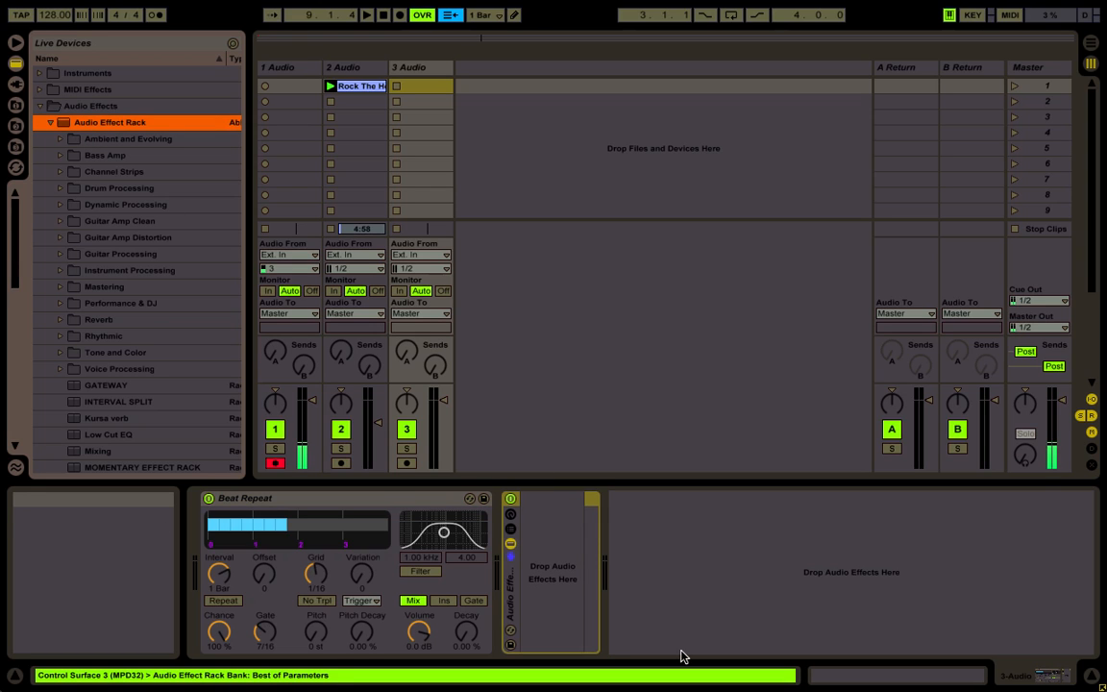
Create one chain in the empty rack's chain list and show the chain select editor
{"action": "left_click", "coordinate": [512, 531]}
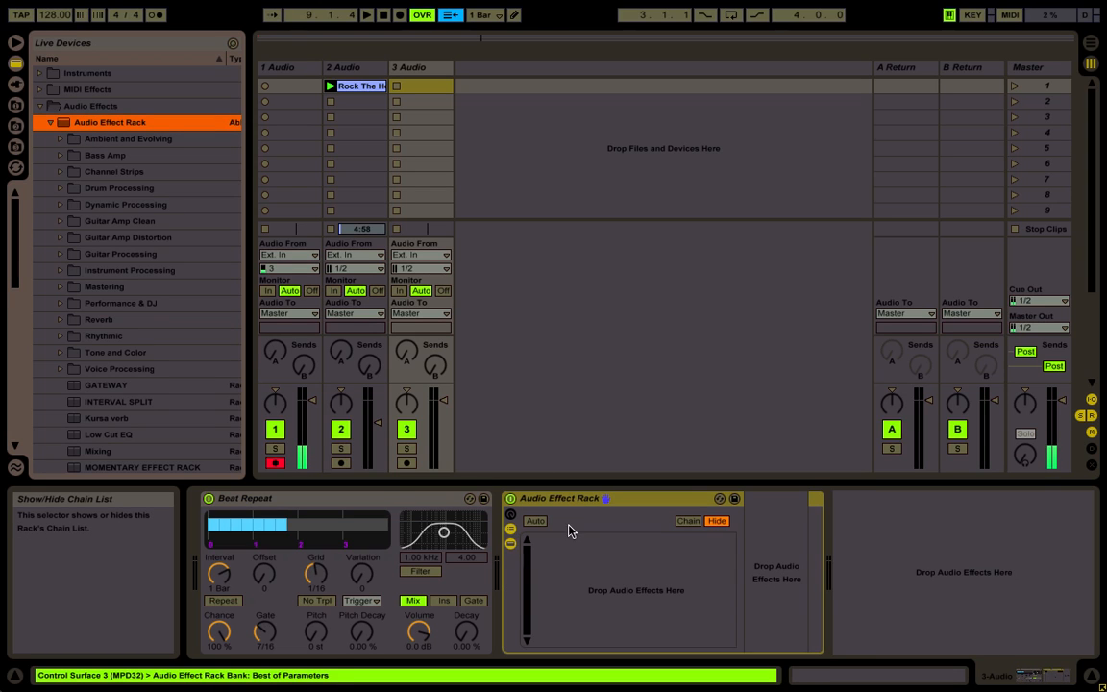
{"action": "right_click", "coordinate": [672, 559]}
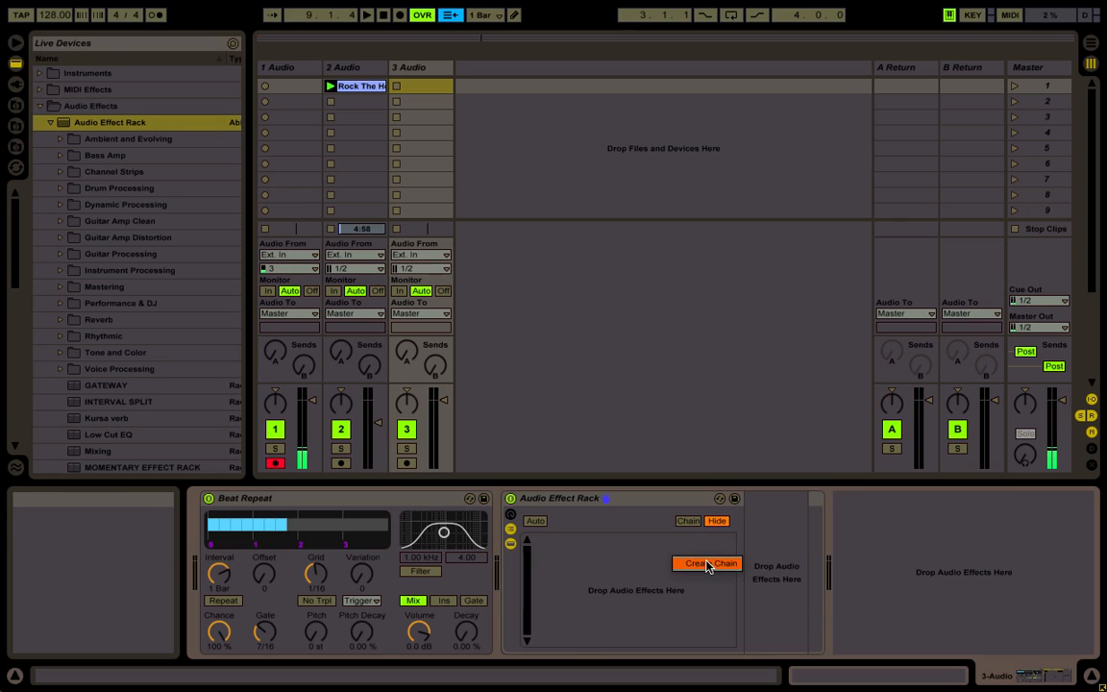
{"action": "left_click", "coordinate": [707, 565]}
{"action": "left_click", "coordinate": [688, 521]}
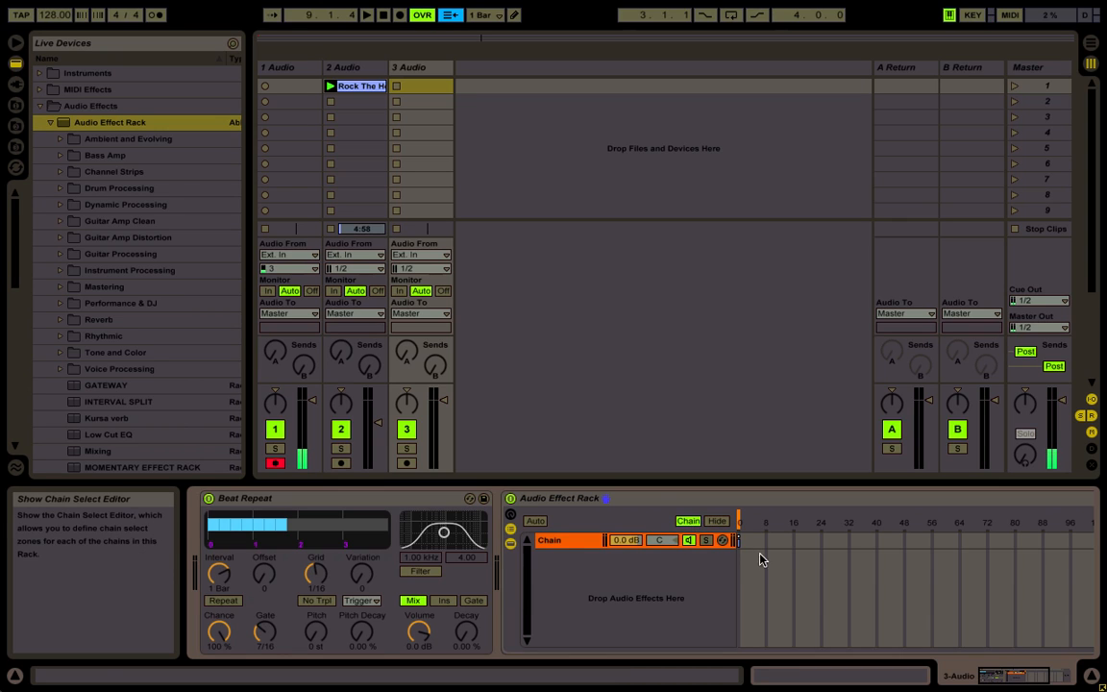
Map the rack's chain selector to Macro 1
{"action": "right_click", "coordinate": [741, 525]}
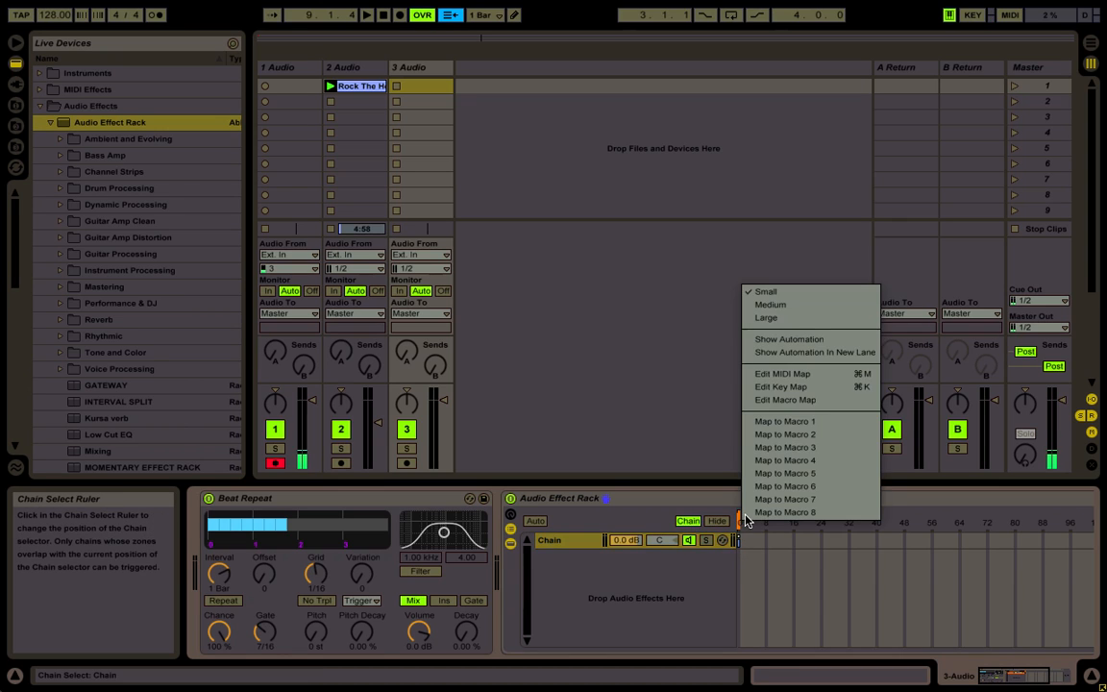
{"action": "left_click", "coordinate": [651, 607]}
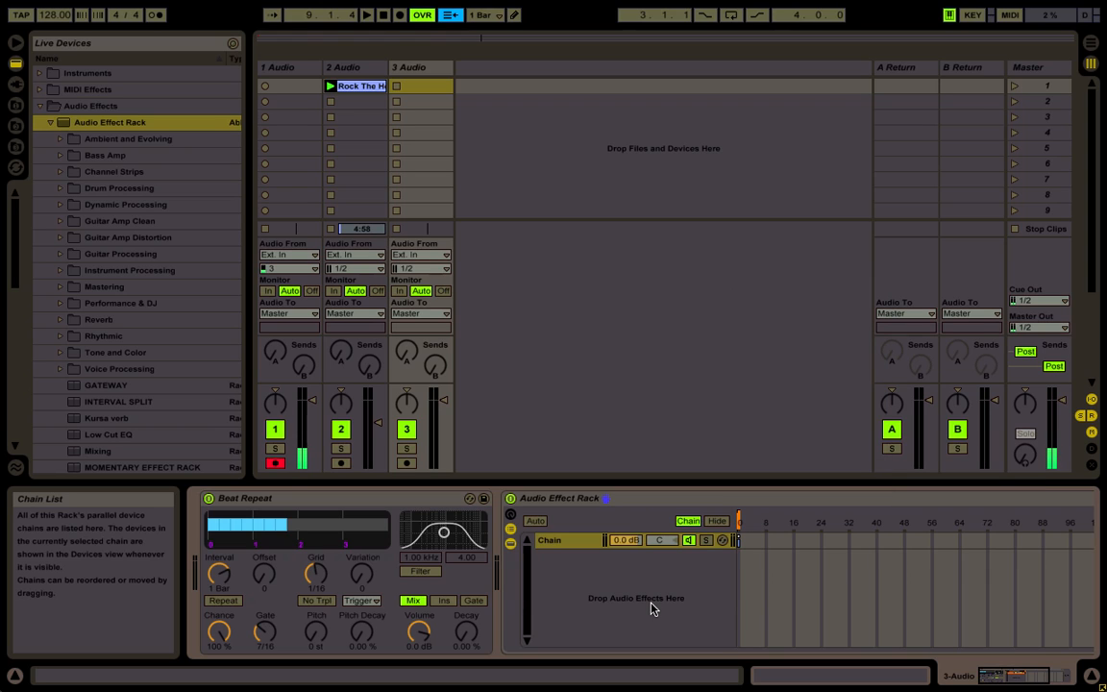
{"action": "right_click", "coordinate": [740, 531]}
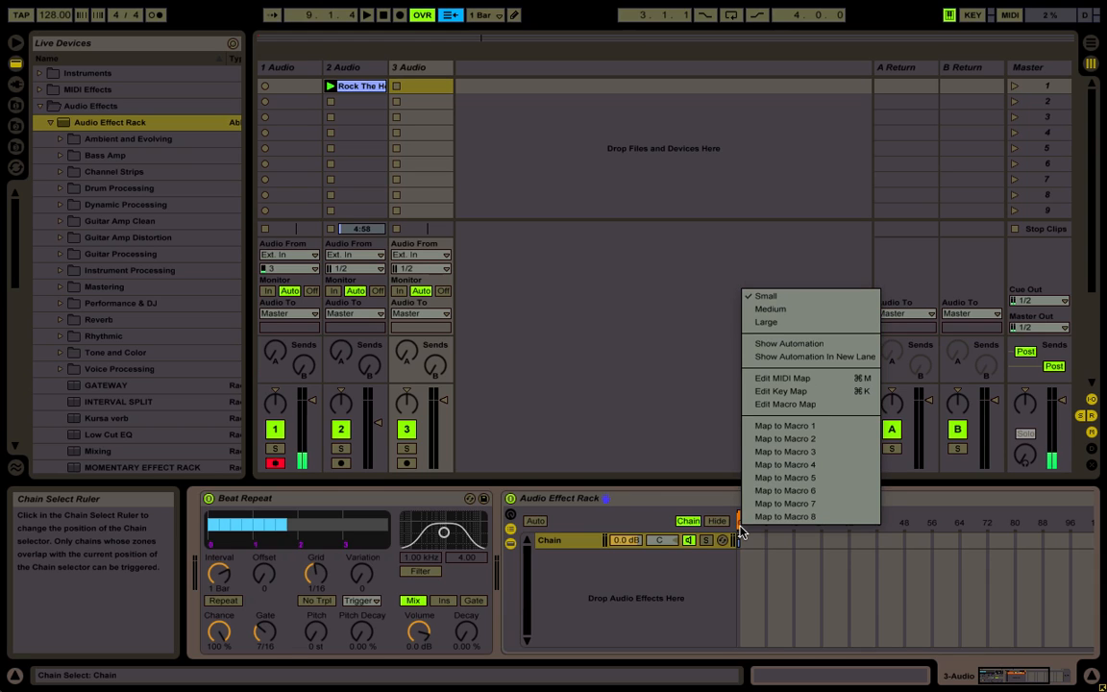
{"action": "left_click", "coordinate": [789, 429]}
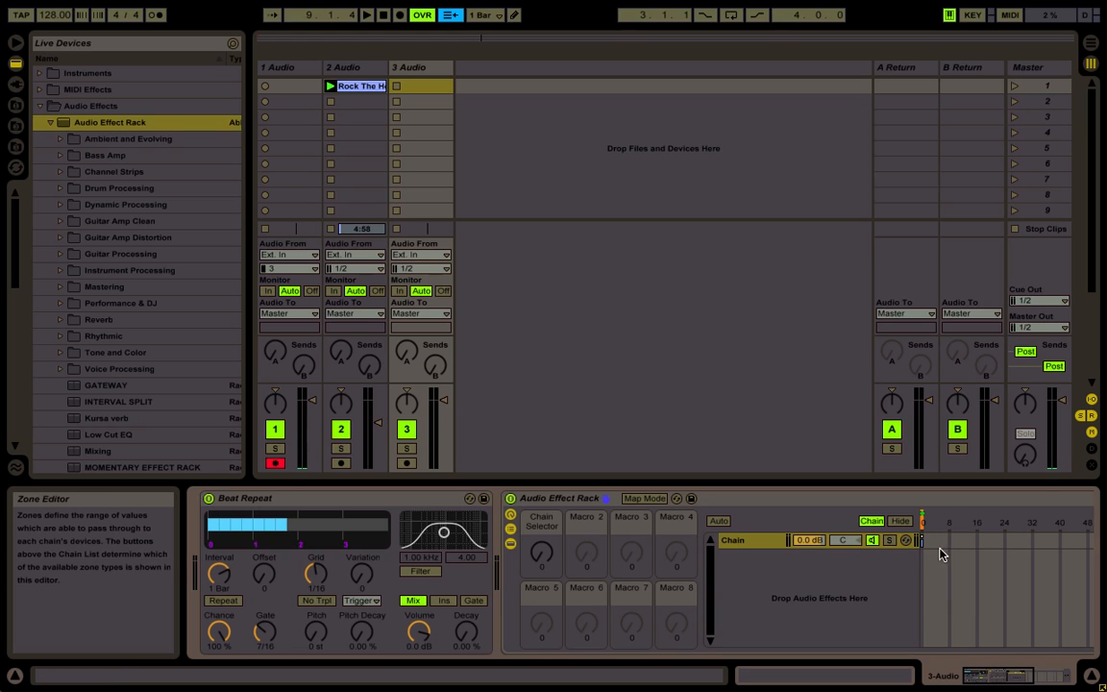
Group Beat Repeat and the Audio Effect Rack into an outer rack and show the outer rack's chain list
{"action": "left_click", "coordinate": [555, 496]}
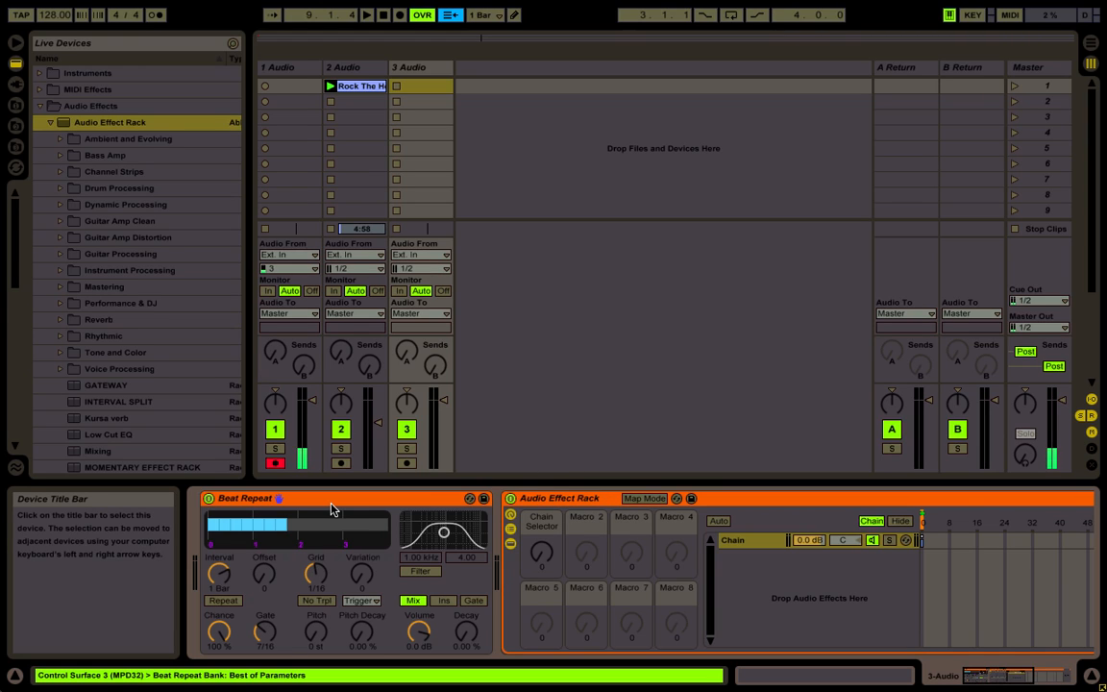
{"action": "key", "text": "ctrl+g"}
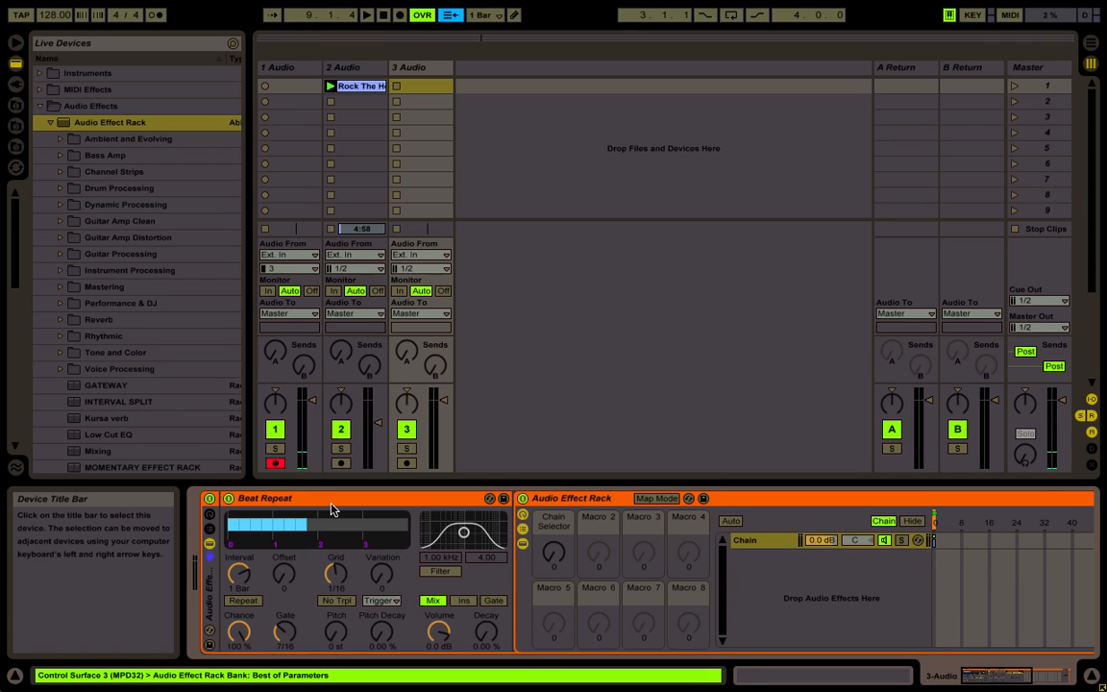
{"action": "left_click", "coordinate": [210, 529]}
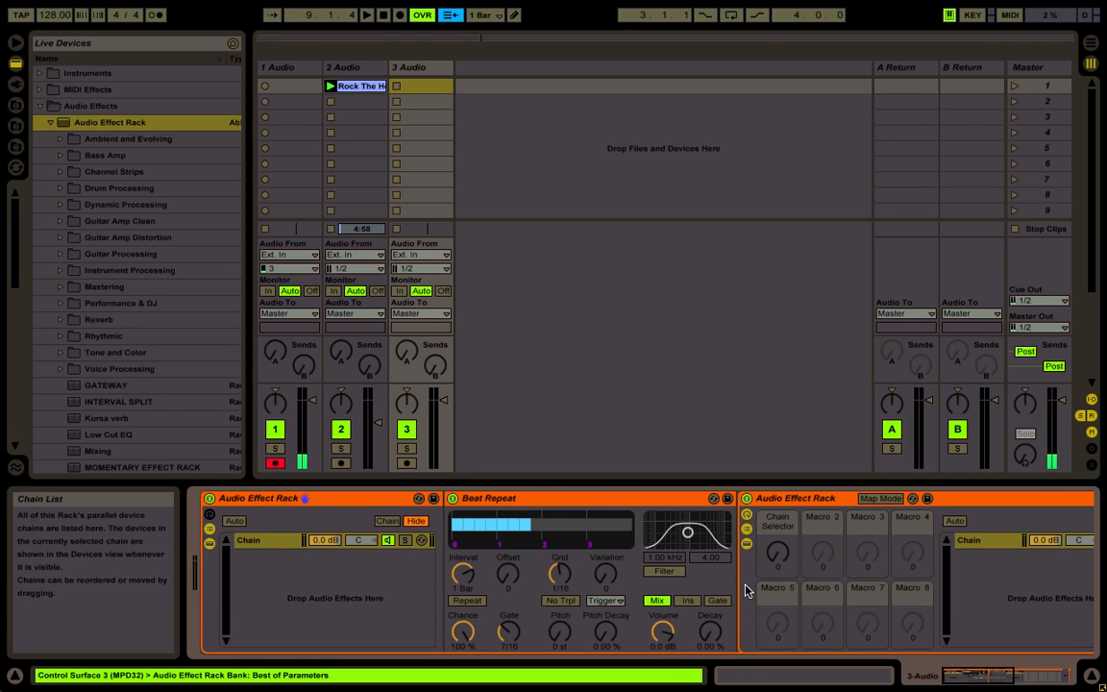
Map the inner rack's Chain Selector macro to the outer rack's Macro 1 and rename that macro INTRVL
{"action": "right_click", "coordinate": [777, 554]}
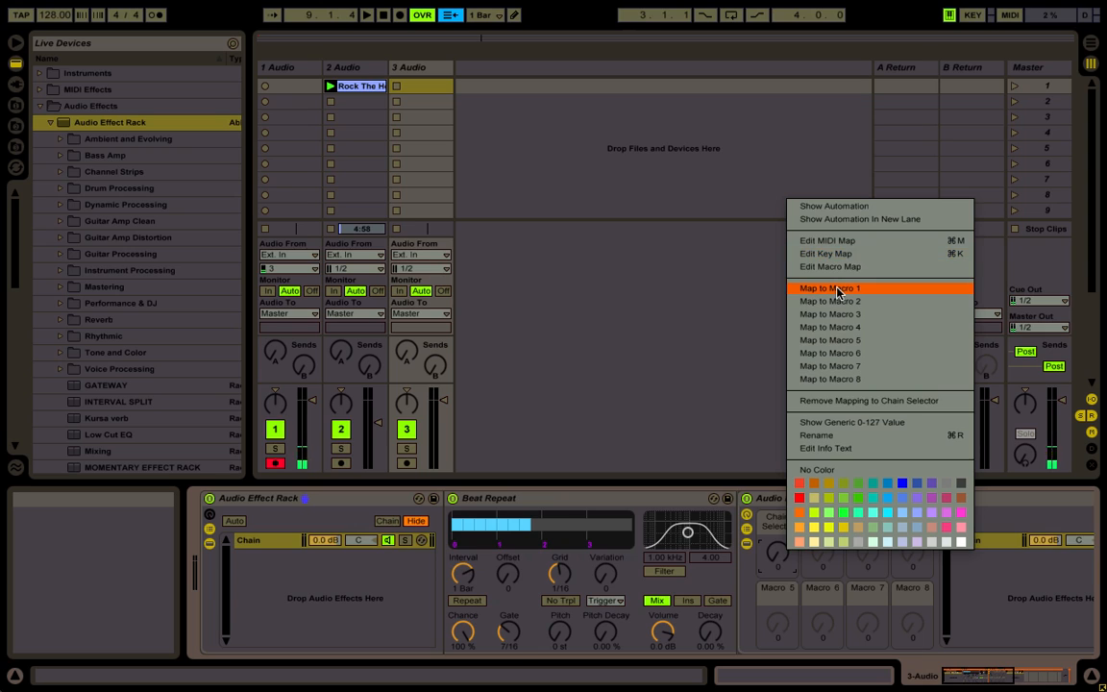
{"action": "left_click", "coordinate": [835, 288]}
{"action": "key", "text": "super+r"}
{"action": "type", "text": "INTRVL"}
{"action": "key", "text": "Return"}
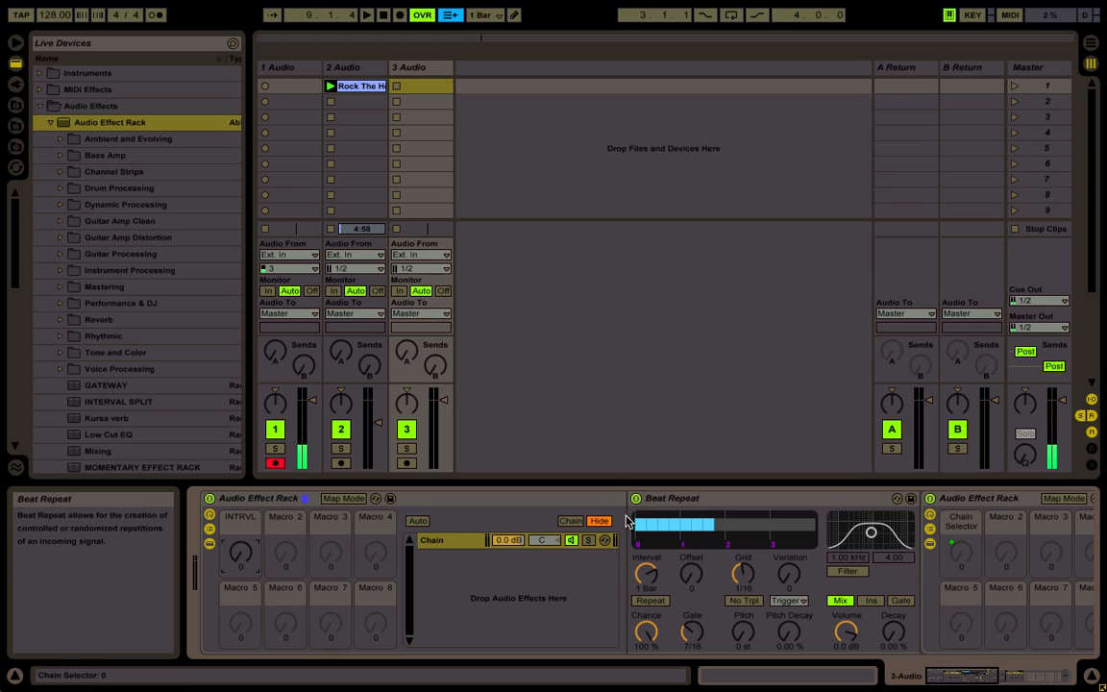
Rename the outer rack's chain to 1/8 A
{"action": "left_click", "coordinate": [441, 540]}
{"action": "key", "text": "ctrl+r"}
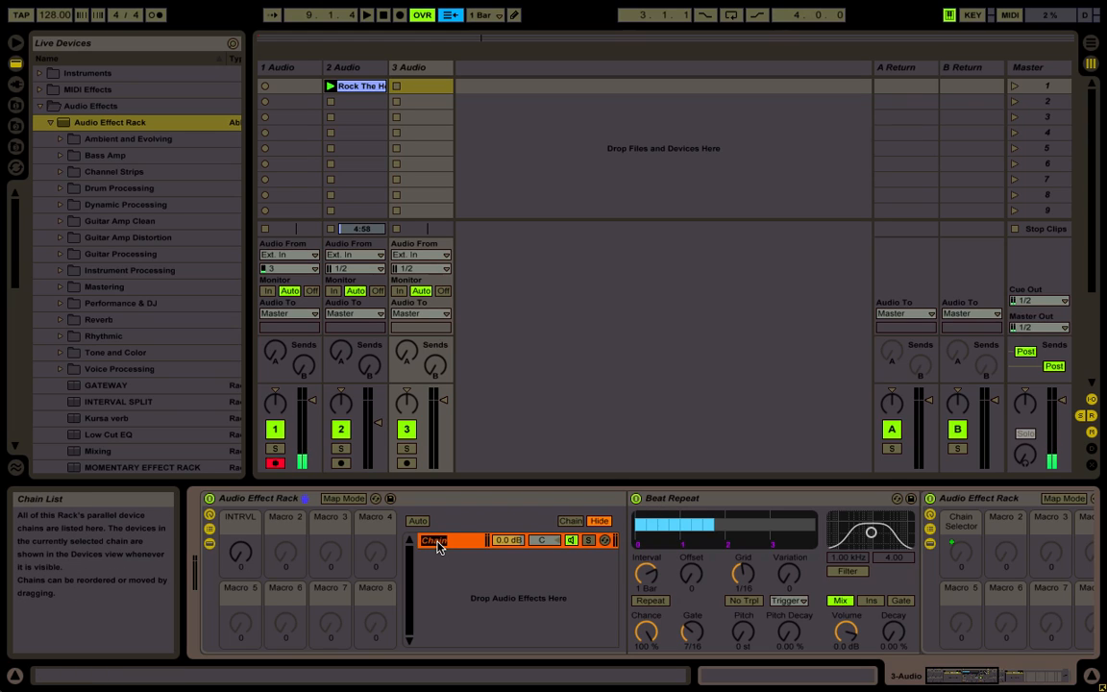
{"action": "type", "text": "1/8 A"}
{"action": "key", "text": "Return"}
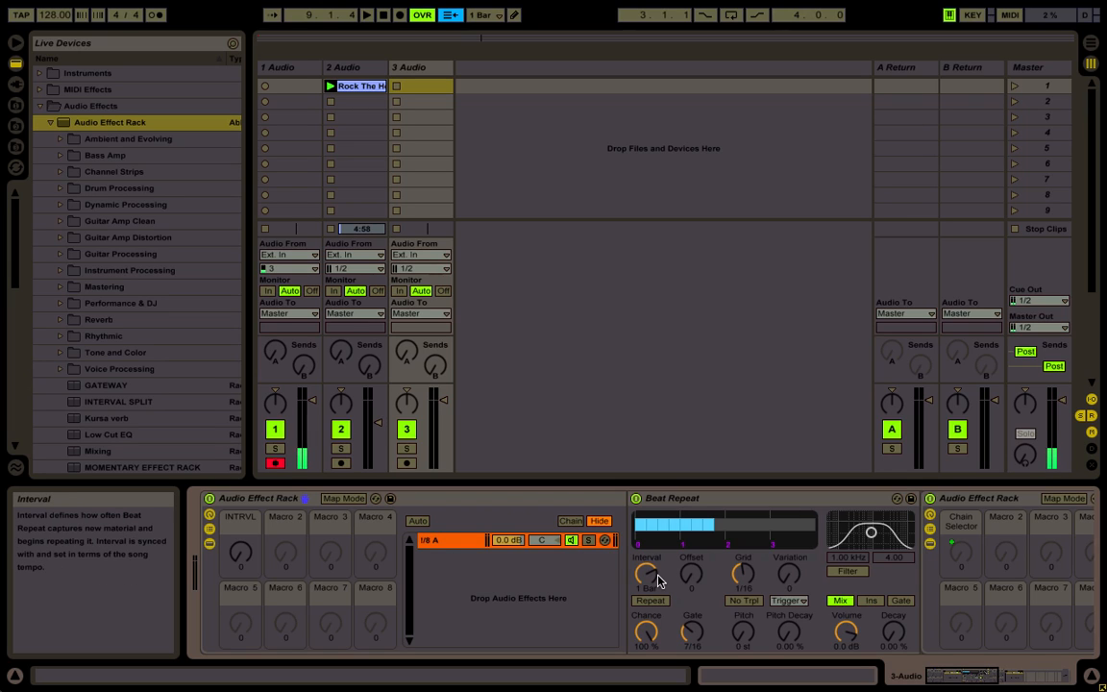
Set Beat Repeat to interval 1/8, offset 2/16, grid 1/8, gate 2/16 and chance 0%, with Repeat on and Insert output mode
{"action": "left_click_drag", "start_coordinate": [663, 578], "coordinate": [739, 571]}
{"action": "left_click_drag", "start_coordinate": [684, 632], "coordinate": [685, 647]}
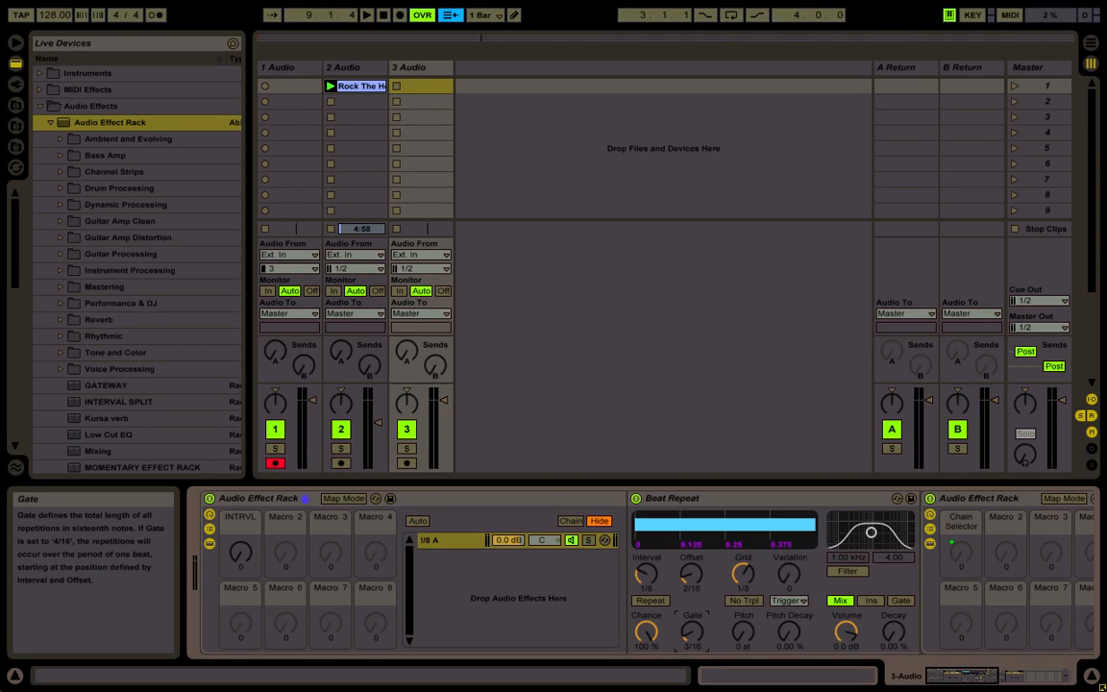
{"action": "left_click", "coordinate": [651, 601]}
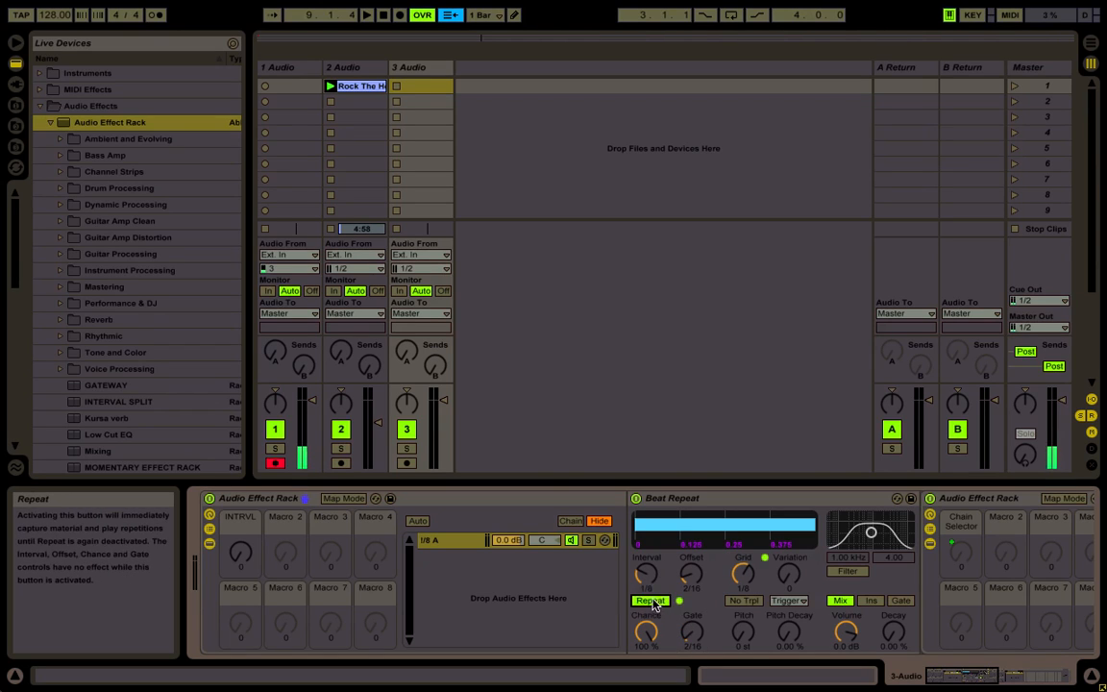
{"action": "left_click", "coordinate": [650, 637]}
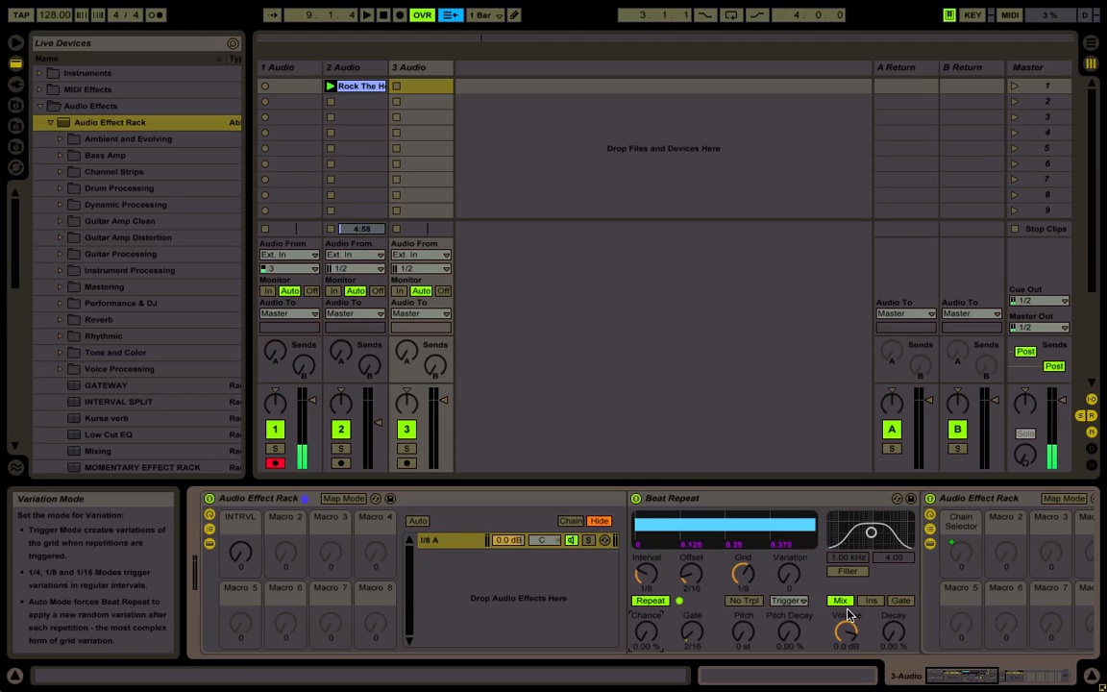
{"action": "left_click", "coordinate": [871, 601]}
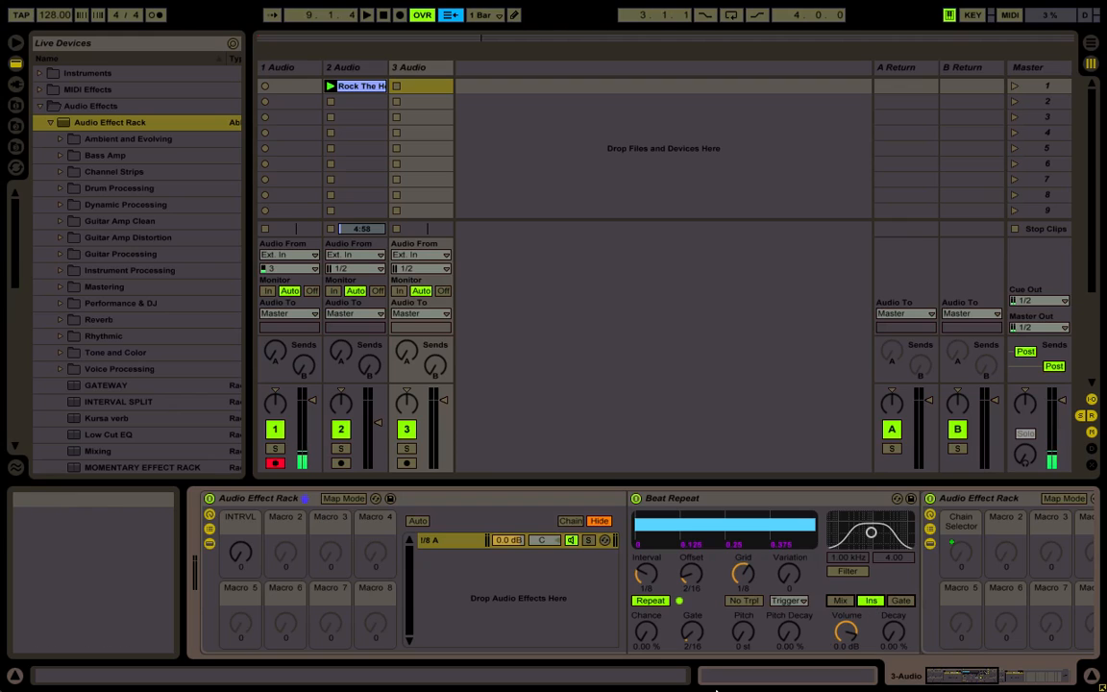
Duplicate the 1/8 A chain as 1/8 B, with the copy deactivated and its Beat Repeat's Repeat switched off
{"action": "left_click", "coordinate": [452, 542]}
{"action": "key", "text": "ctrl+d"}
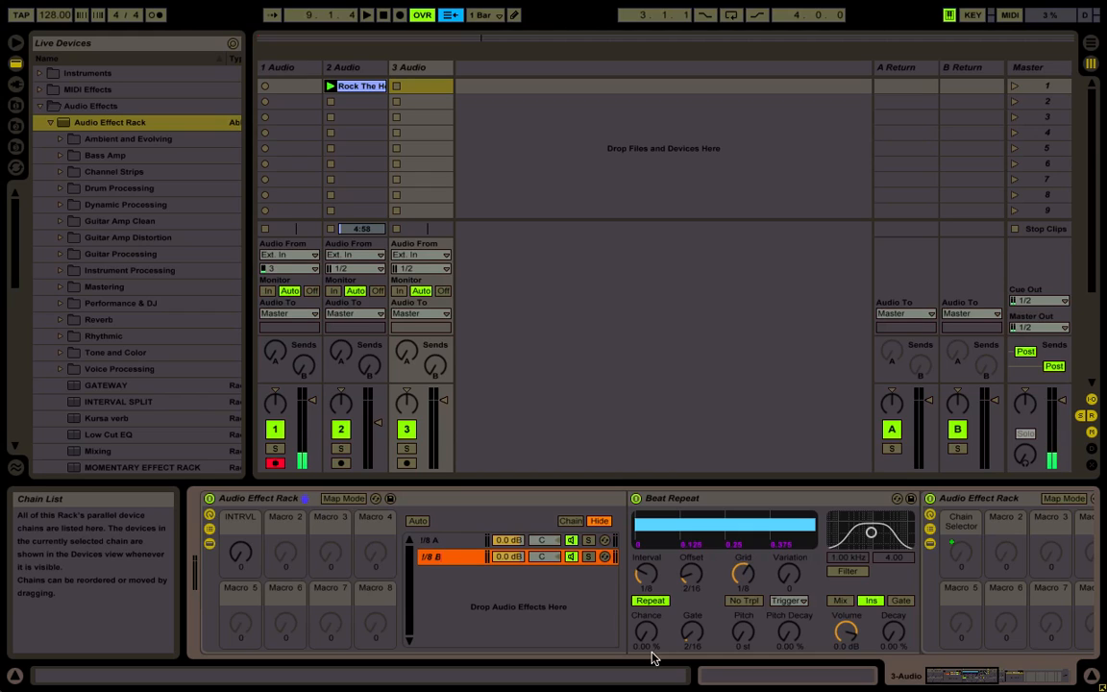
{"action": "left_click", "coordinate": [572, 557]}
{"action": "left_click", "coordinate": [648, 601]}
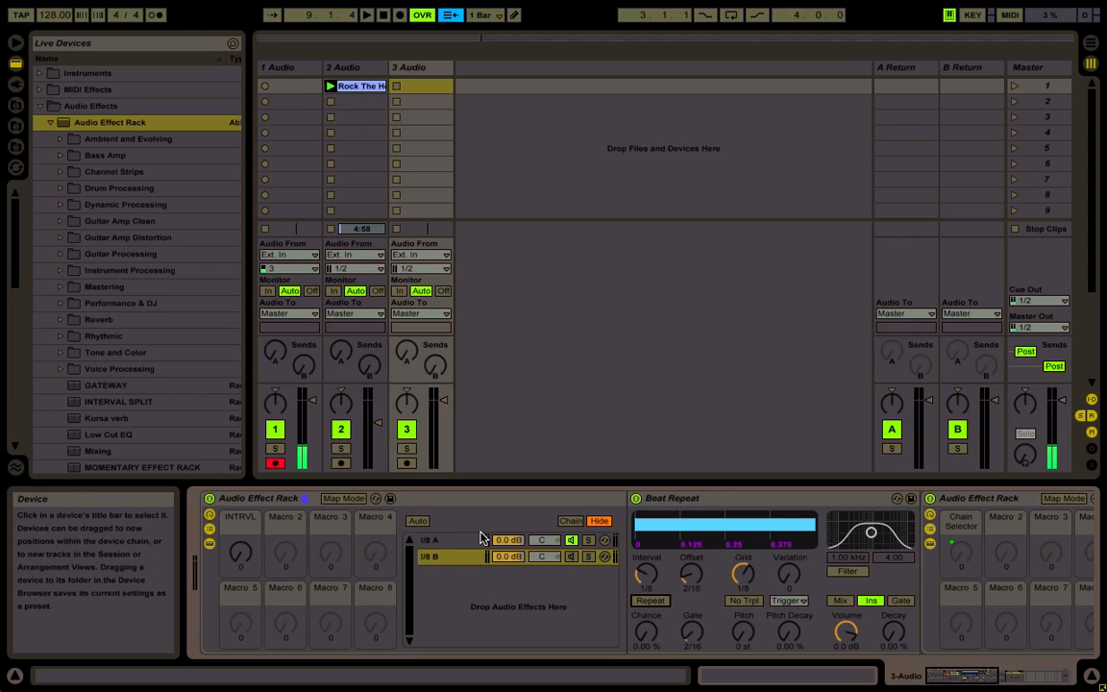
Color both the 1/8 A and 1/8 B chains pale yellow-green
{"action": "key", "text": "ctrl+a"}
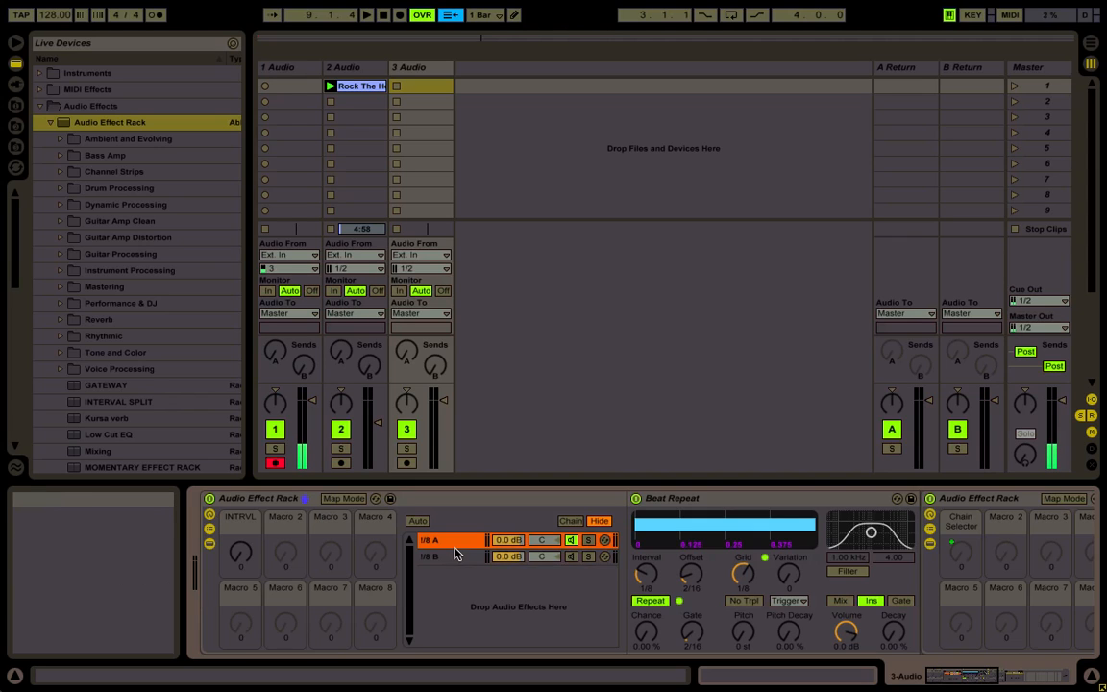
{"action": "right_click", "coordinate": [449, 561]}
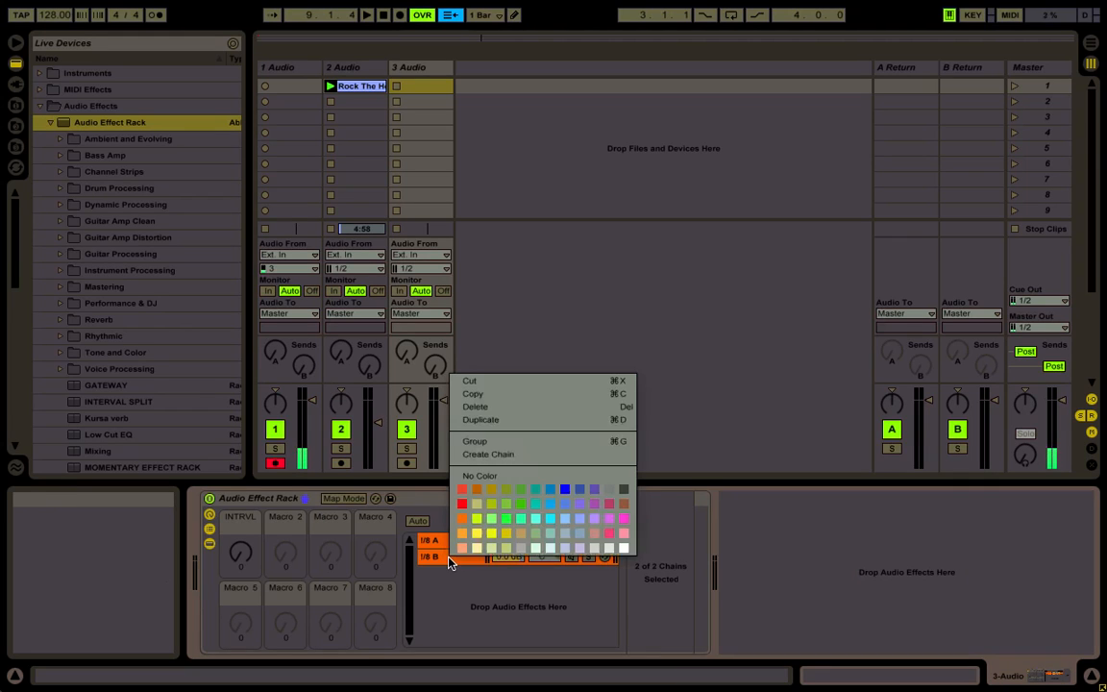
{"action": "left_click", "coordinate": [491, 549]}
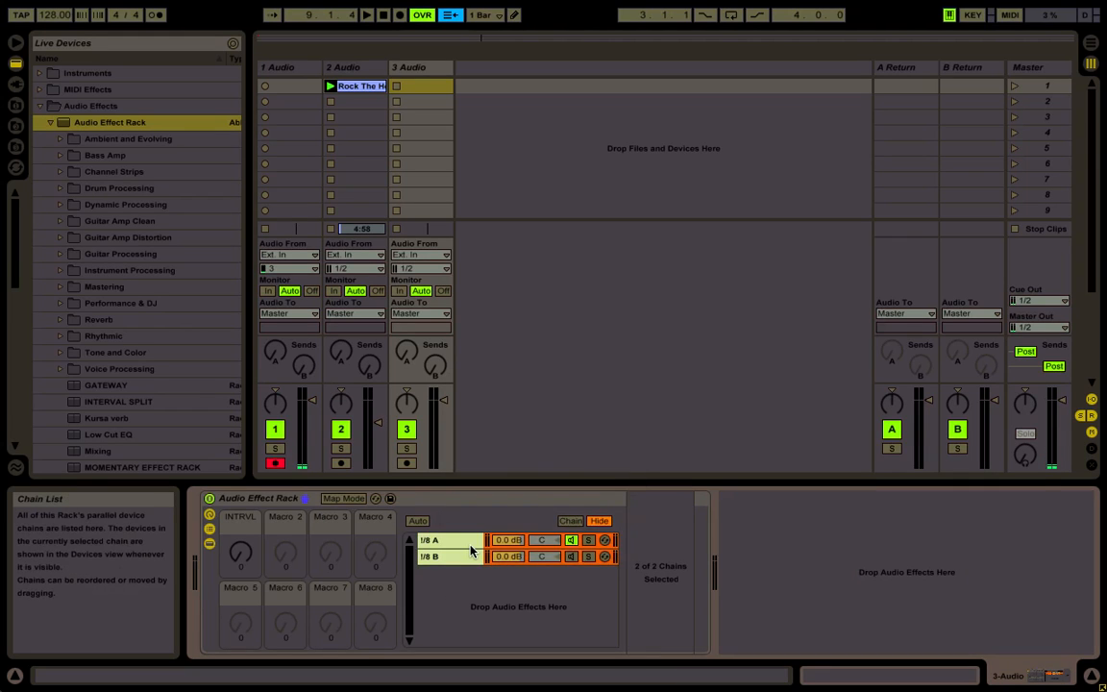
Duplicate the 1/8 A and 1/8 B chain pair and color the copies a darker yellow-green
{"action": "key", "text": "ctrl+d"}
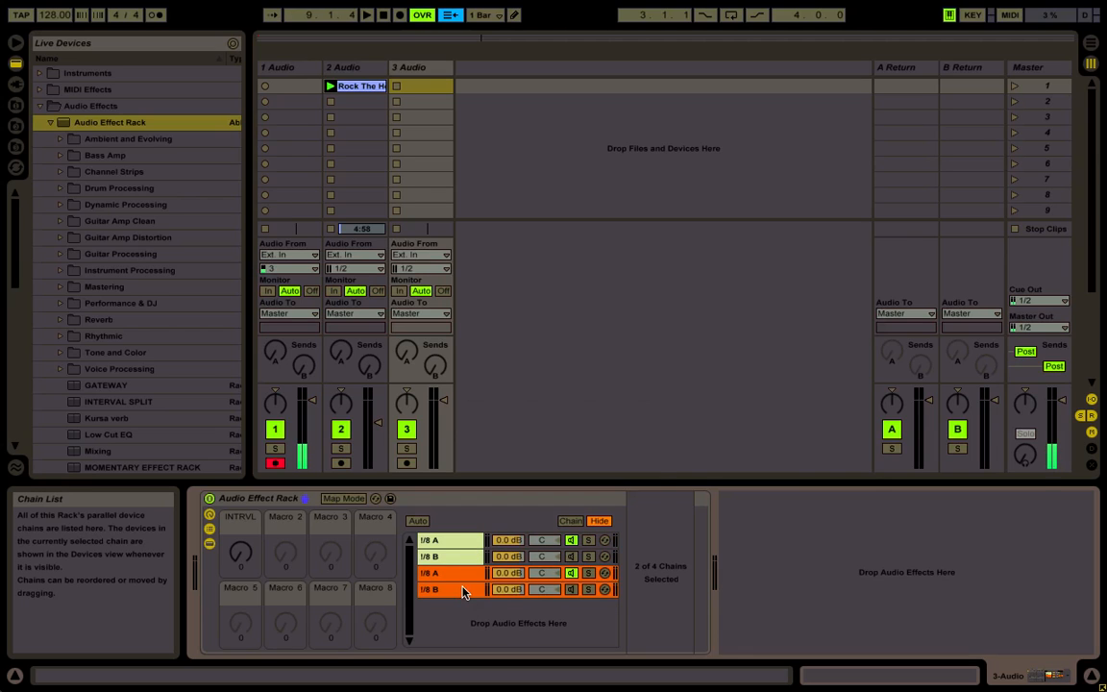
{"action": "right_click", "coordinate": [462, 590]}
{"action": "left_click", "coordinate": [519, 580]}
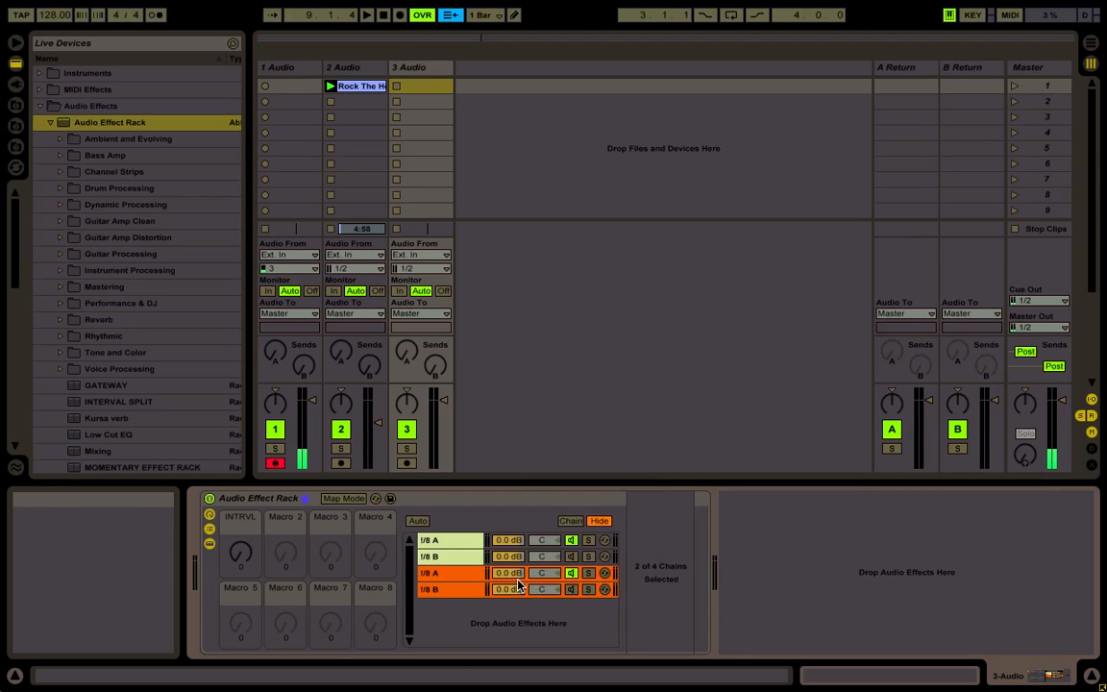
Duplicate the second chain pair and color the new copies muted green
{"action": "key", "text": "ctrl+d"}
{"action": "right_click", "coordinate": [465, 623]}
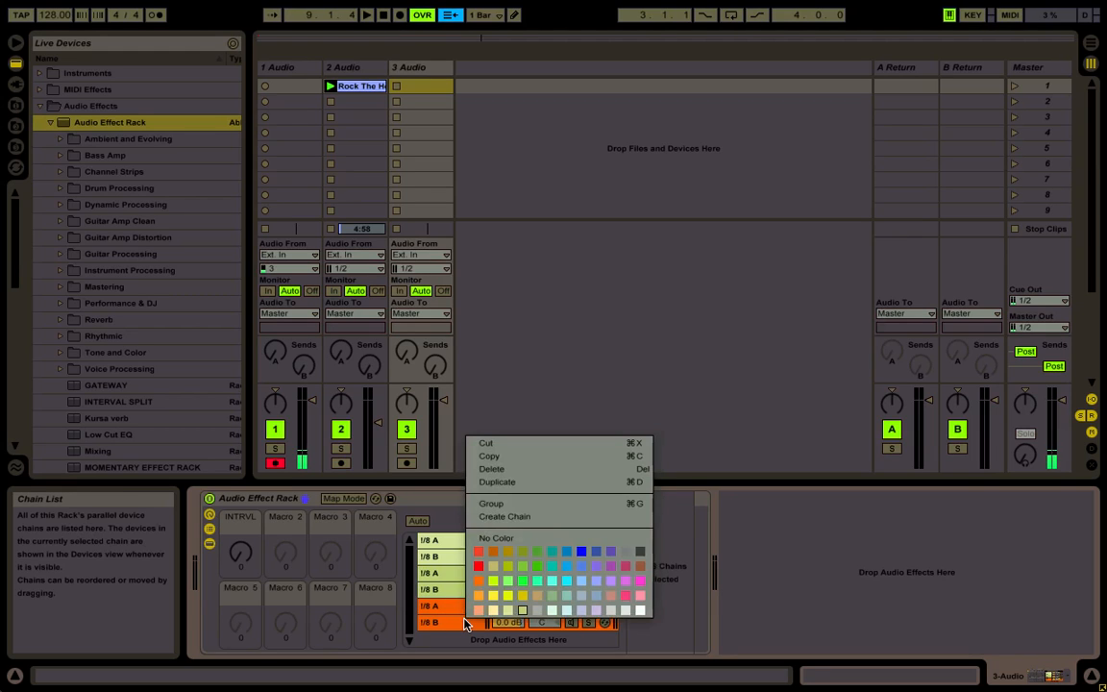
{"action": "left_click", "coordinate": [550, 598]}
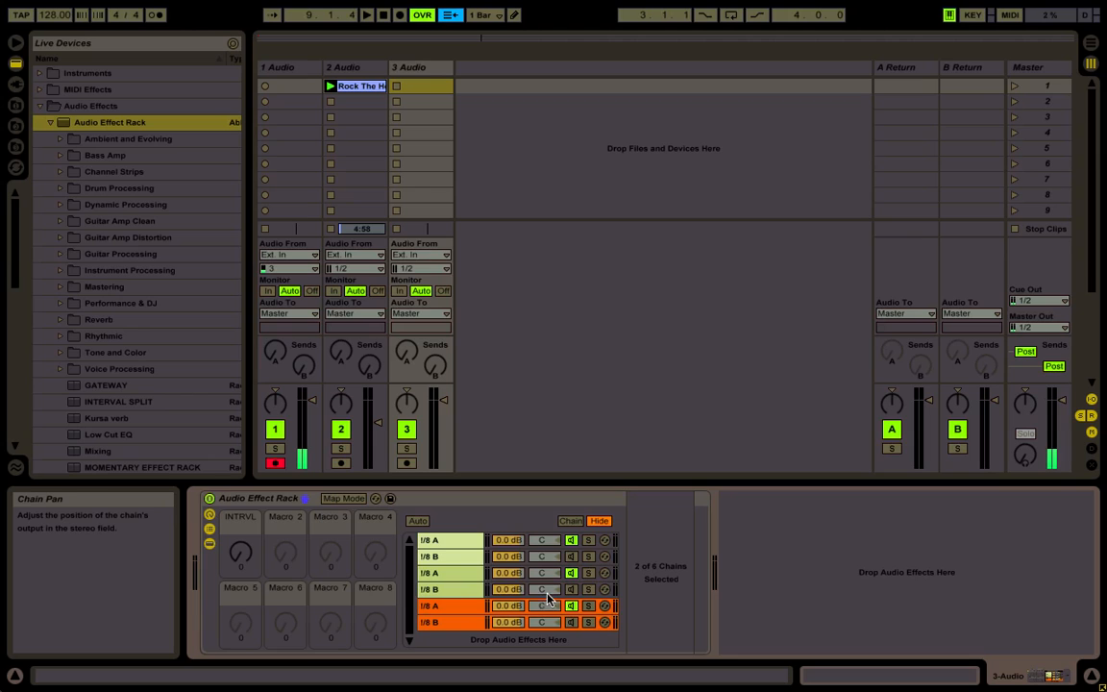
Duplicate the third chain pair and color the new copies turquoise
{"action": "key", "text": "ctrl+d"}
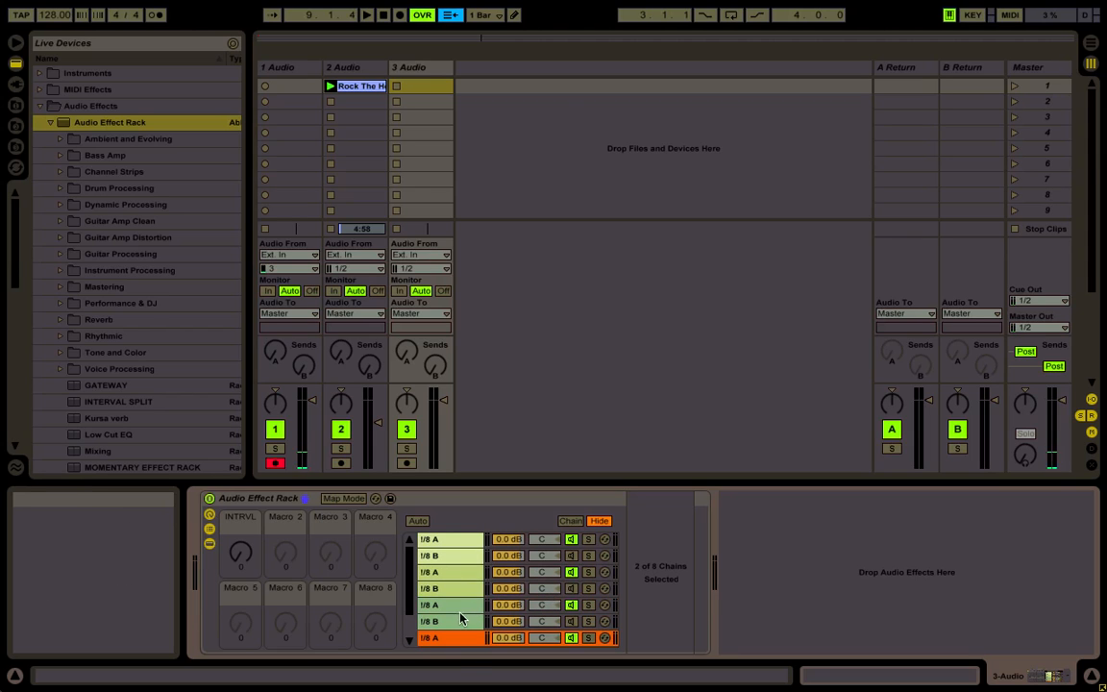
{"action": "right_click", "coordinate": [460, 644]}
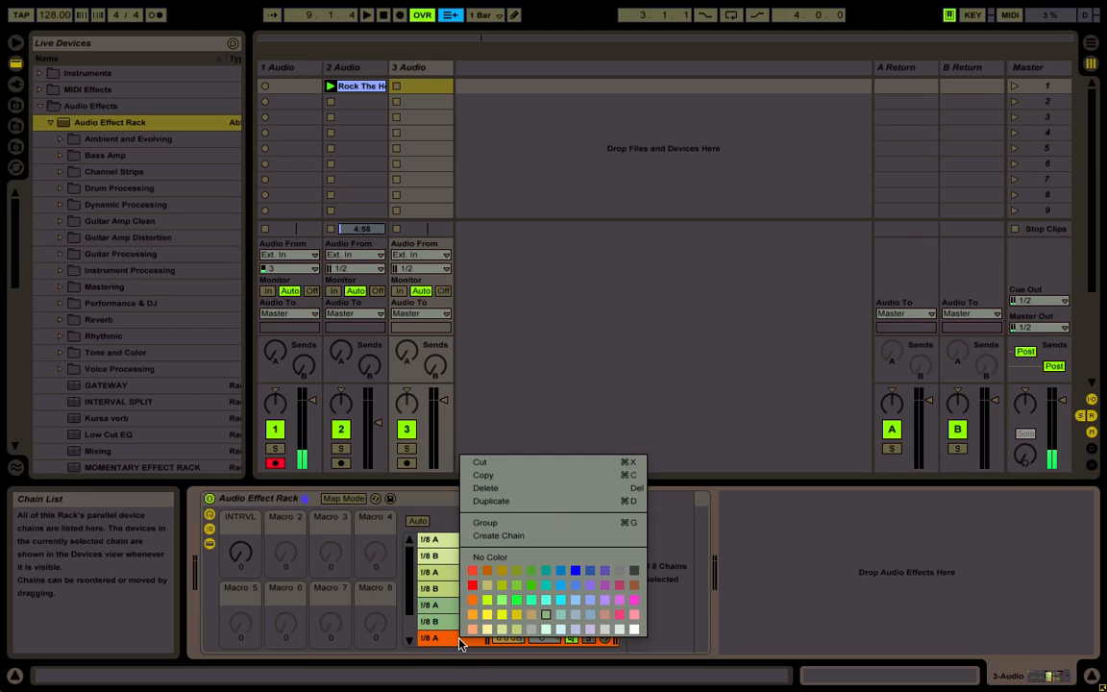
{"action": "left_click", "coordinate": [559, 585]}
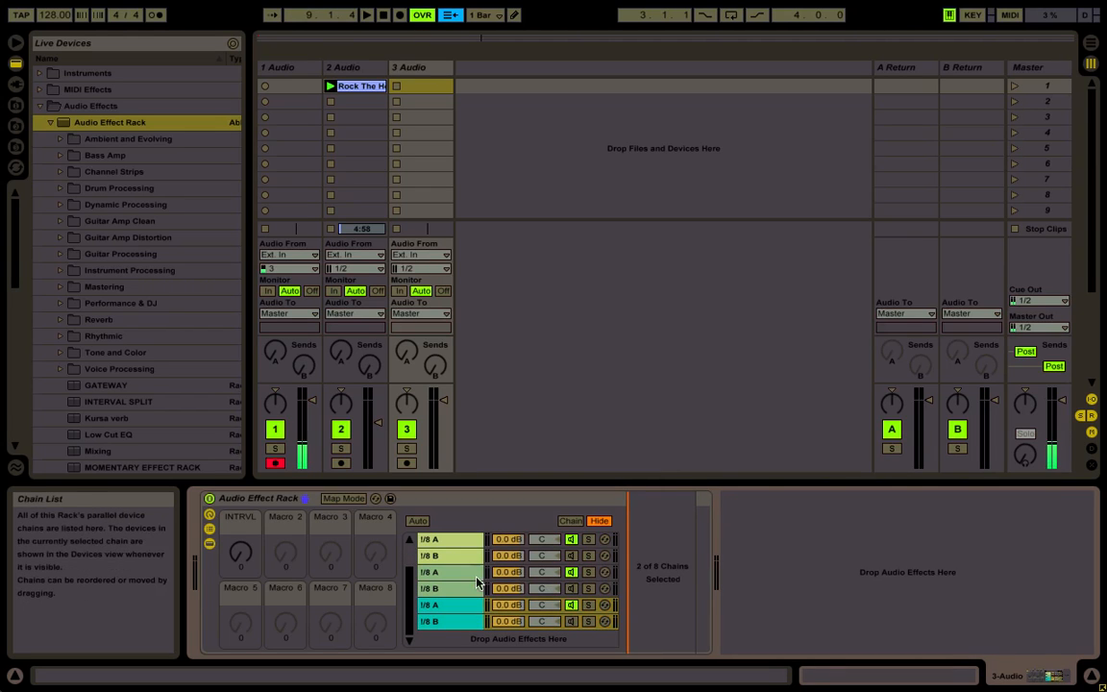
{"action": "scroll", "coordinate": [466, 577], "scroll_direction": "up", "scroll_amount": 2}
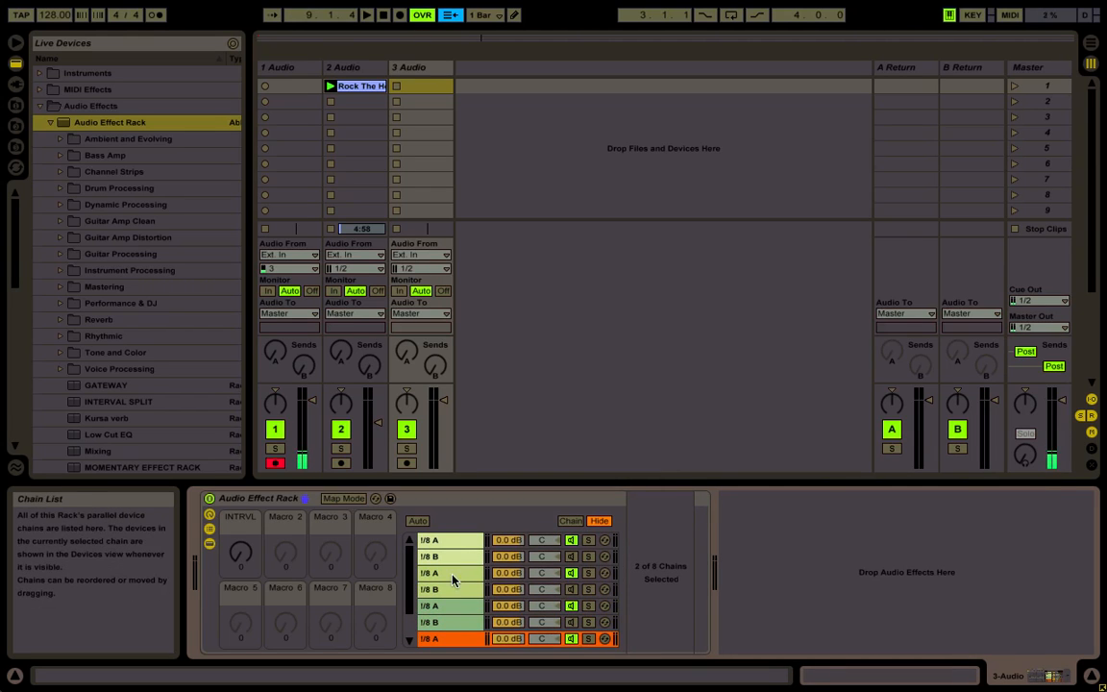
Set the second pair's A chain Beat Repeat to Interval 1/4, Offset 4/16, Grid 1/4 and Gate 4/16
{"action": "left_click", "coordinate": [452, 574]}
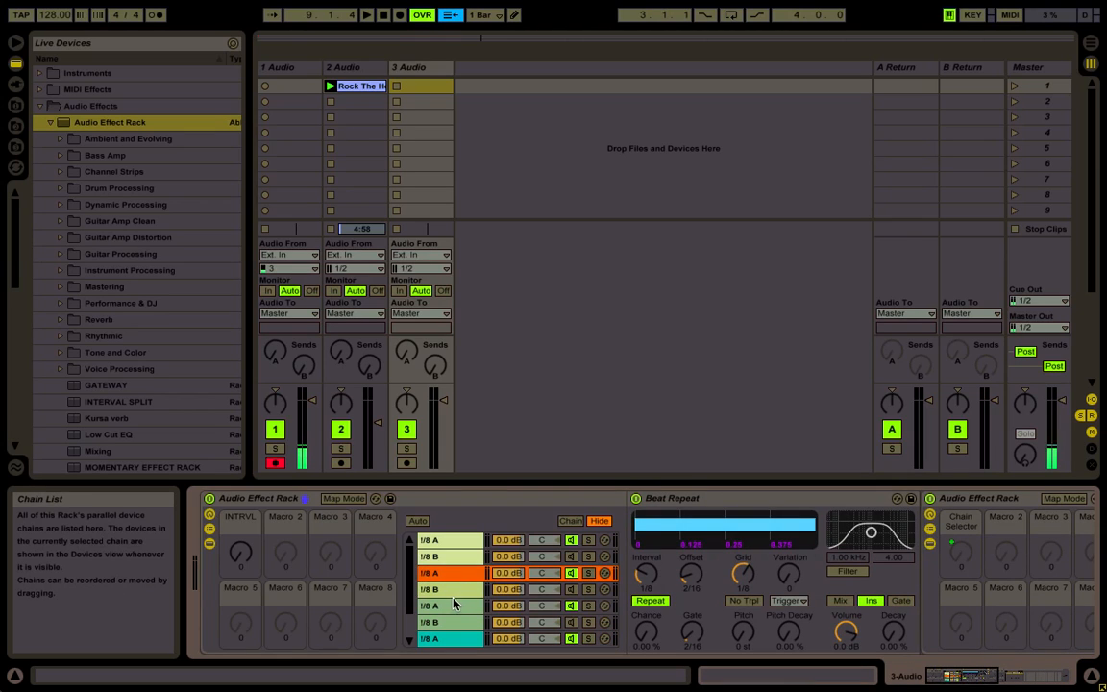
{"action": "left_click", "coordinate": [453, 591]}
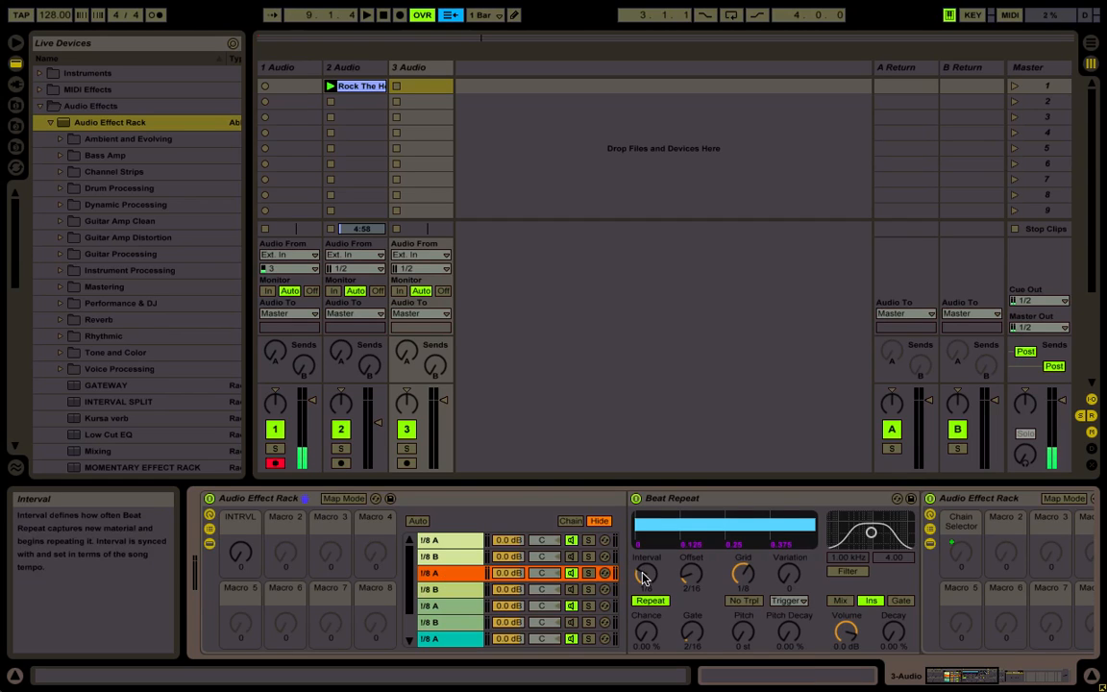
{"action": "left_click_drag", "start_coordinate": [644, 575], "coordinate": [686, 602]}
{"action": "left_click_drag", "start_coordinate": [748, 574], "coordinate": [748, 565]}
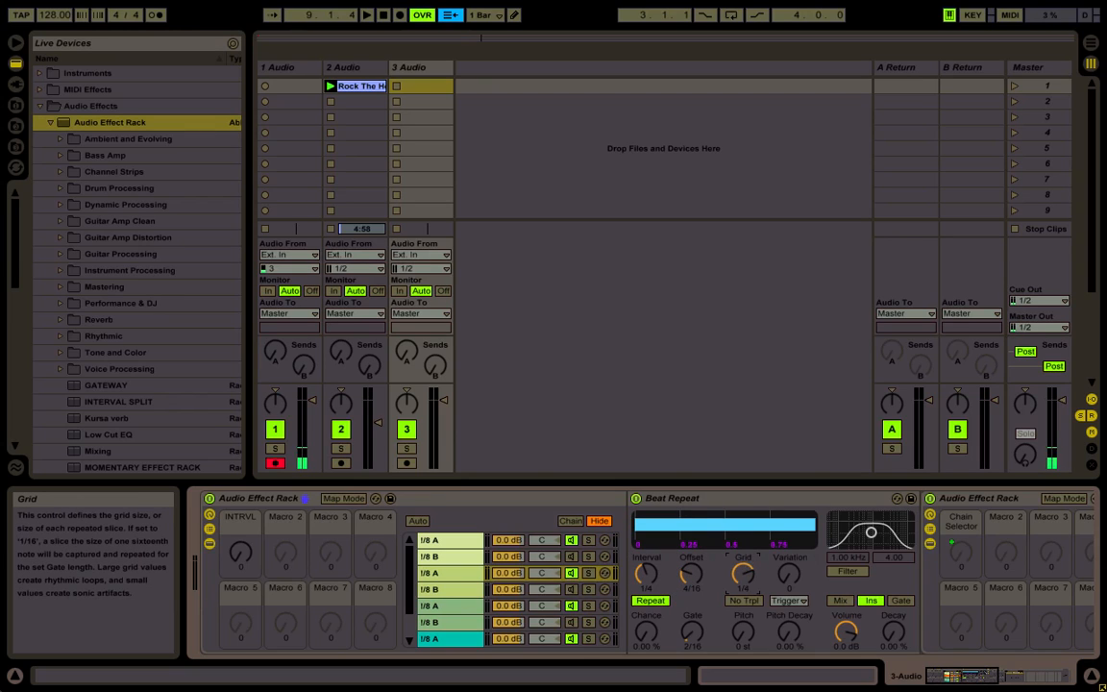
{"action": "left_click_drag", "start_coordinate": [694, 630], "coordinate": [694, 622]}
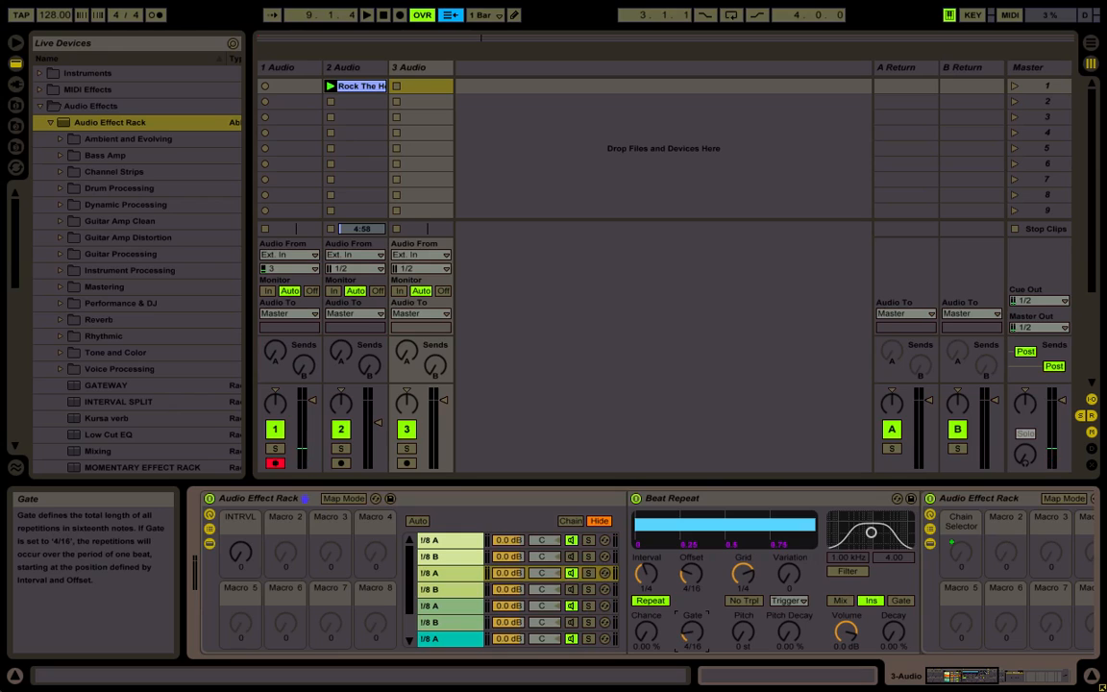
Set the second pair's B chain Beat Repeat to Interval 1/4, Offset 4/16, Grid 1/4 and Gate 4/16
{"action": "left_click", "coordinate": [429, 590]}
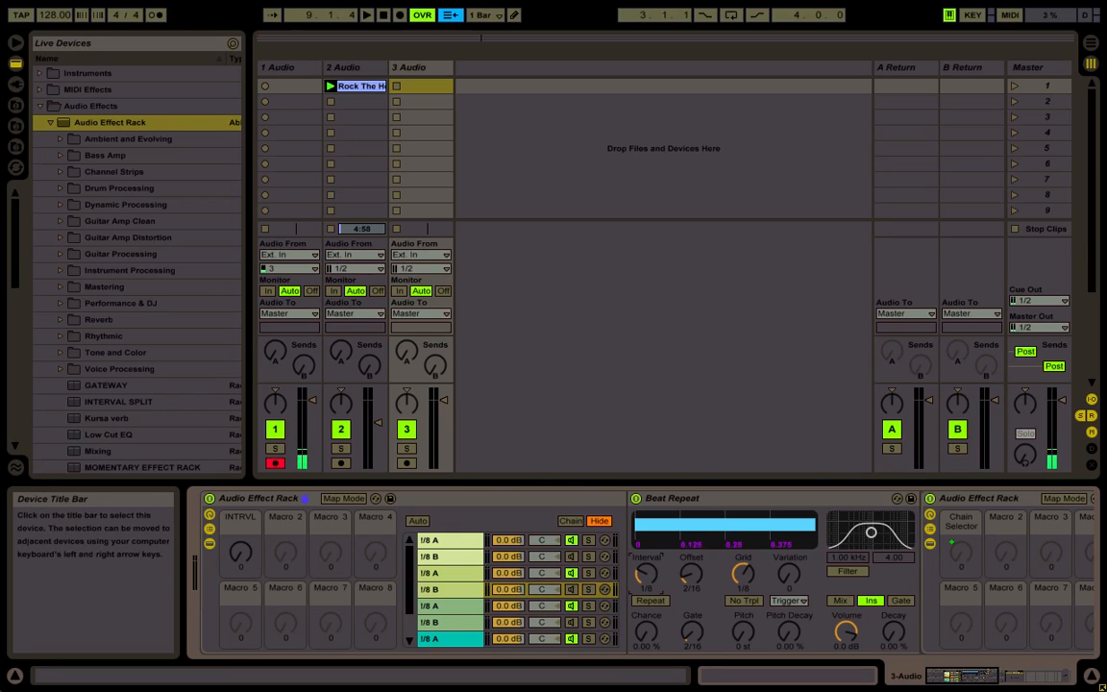
{"action": "left_click_drag", "start_coordinate": [646, 575], "coordinate": [688, 560]}
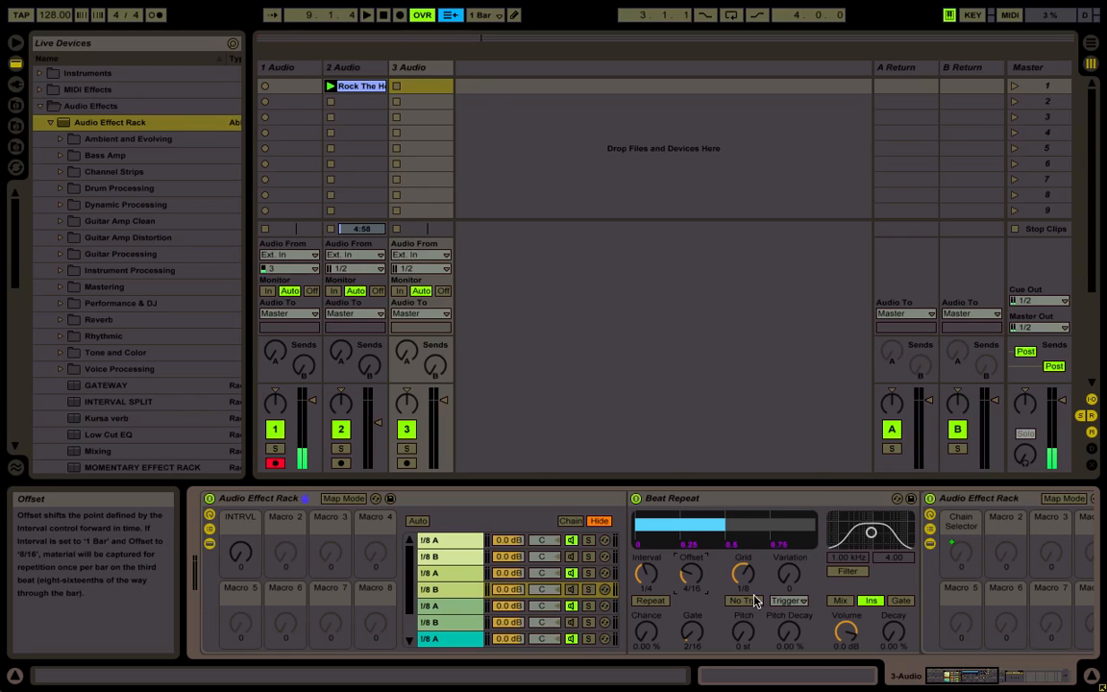
{"action": "left_click", "coordinate": [743, 574]}
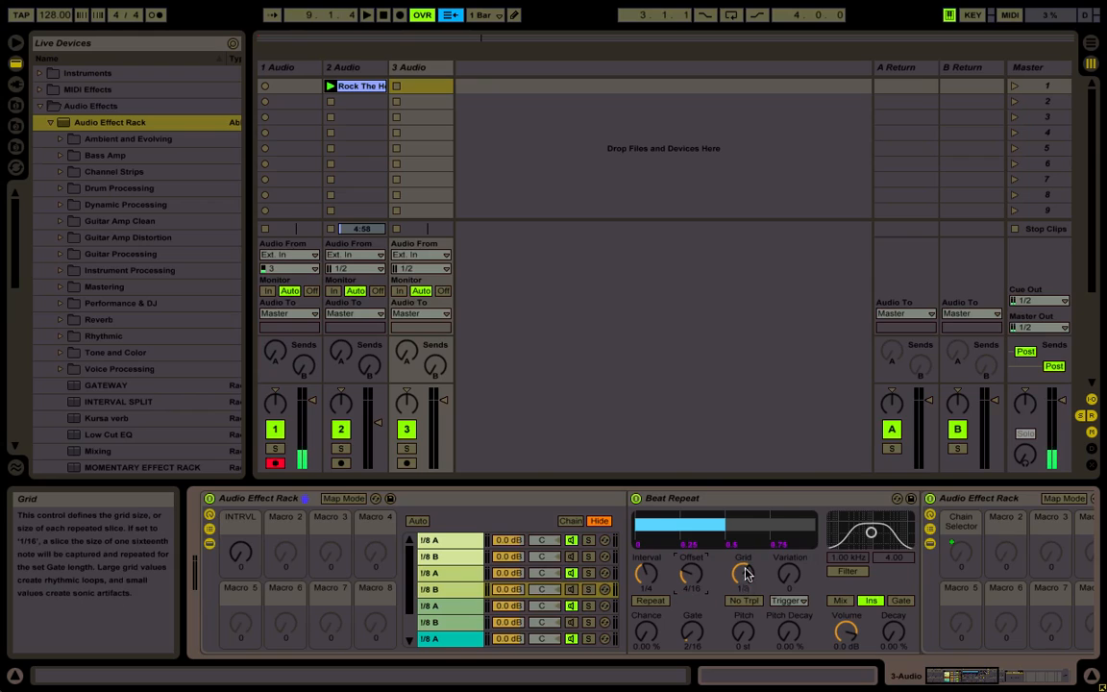
{"action": "left_click_drag", "start_coordinate": [740, 568], "coordinate": [740, 553]}
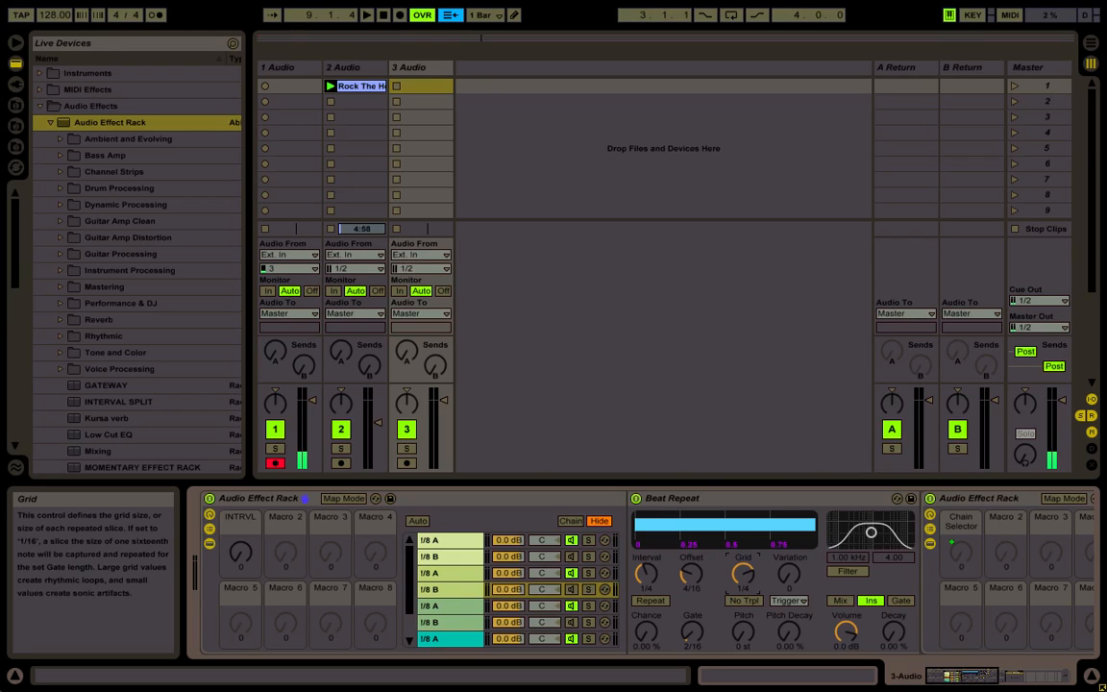
{"action": "left_click", "coordinate": [692, 632]}
{"action": "left_click_drag", "start_coordinate": [692, 632], "coordinate": [692, 621]}
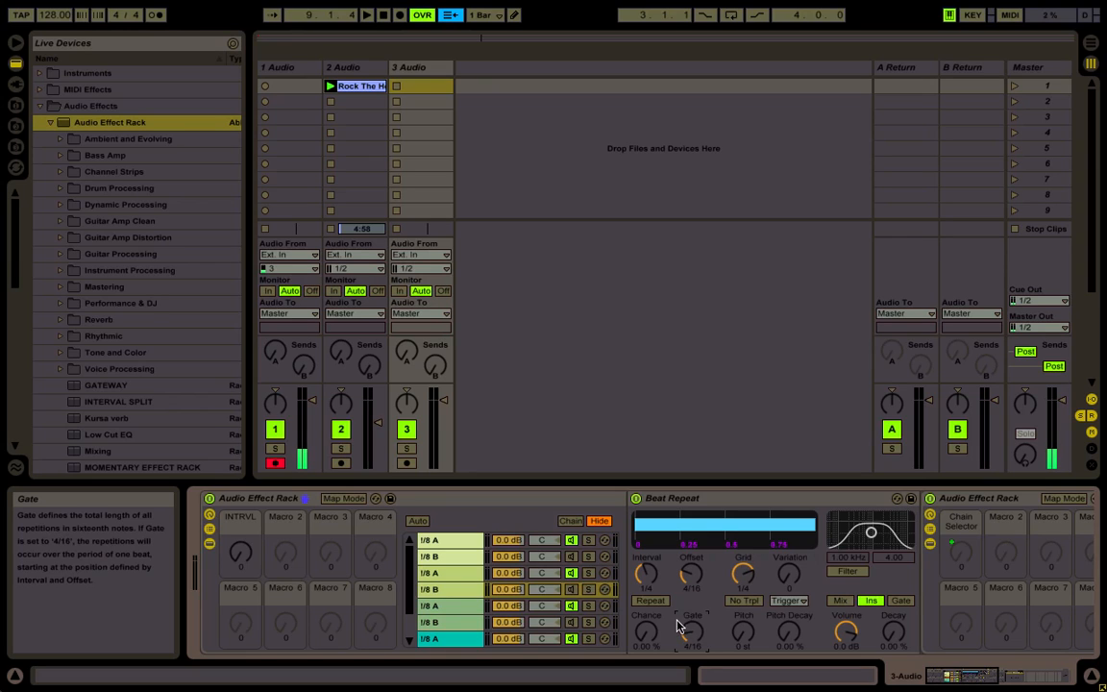
Set the third pair's A chain Beat Repeat to Interval 1/2, Offset 8/16, Grid 1/2 and Gate 8/16
{"action": "left_click", "coordinate": [471, 605]}
{"action": "left_click_drag", "start_coordinate": [648, 579], "coordinate": [648, 543]}
{"action": "left_click_drag", "start_coordinate": [690, 577], "coordinate": [690, 534]}
{"action": "left_click_drag", "start_coordinate": [739, 579], "coordinate": [739, 548]}
{"action": "left_click_drag", "start_coordinate": [693, 632], "coordinate": [692, 616]}
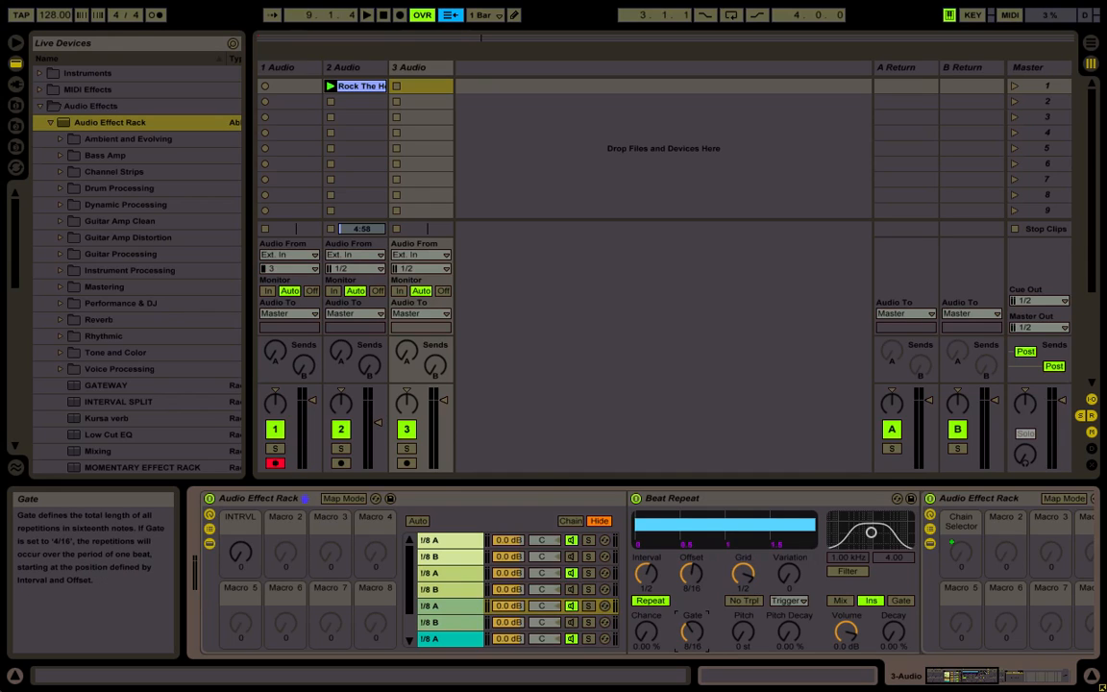
Set the third pair's B chain Beat Repeat to Interval 1/2, Offset 8/16, Grid 1/2 and Gate 8/16
{"action": "left_click", "coordinate": [463, 588]}
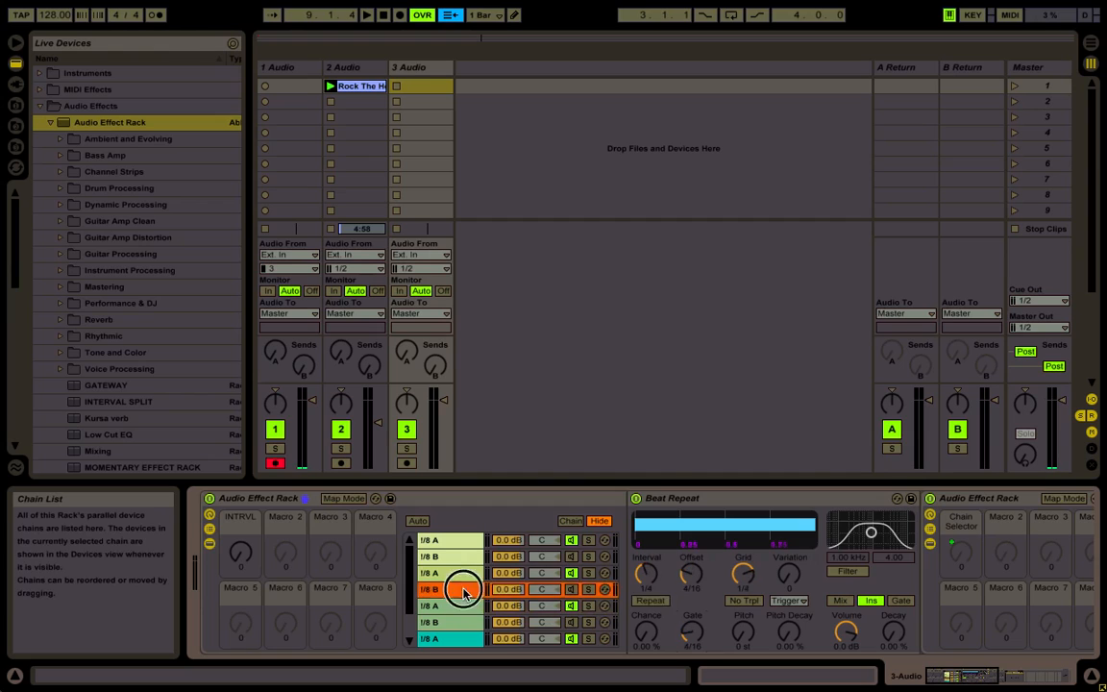
{"action": "left_click", "coordinate": [463, 580]}
{"action": "left_click", "coordinate": [462, 593]}
{"action": "left_click", "coordinate": [461, 606]}
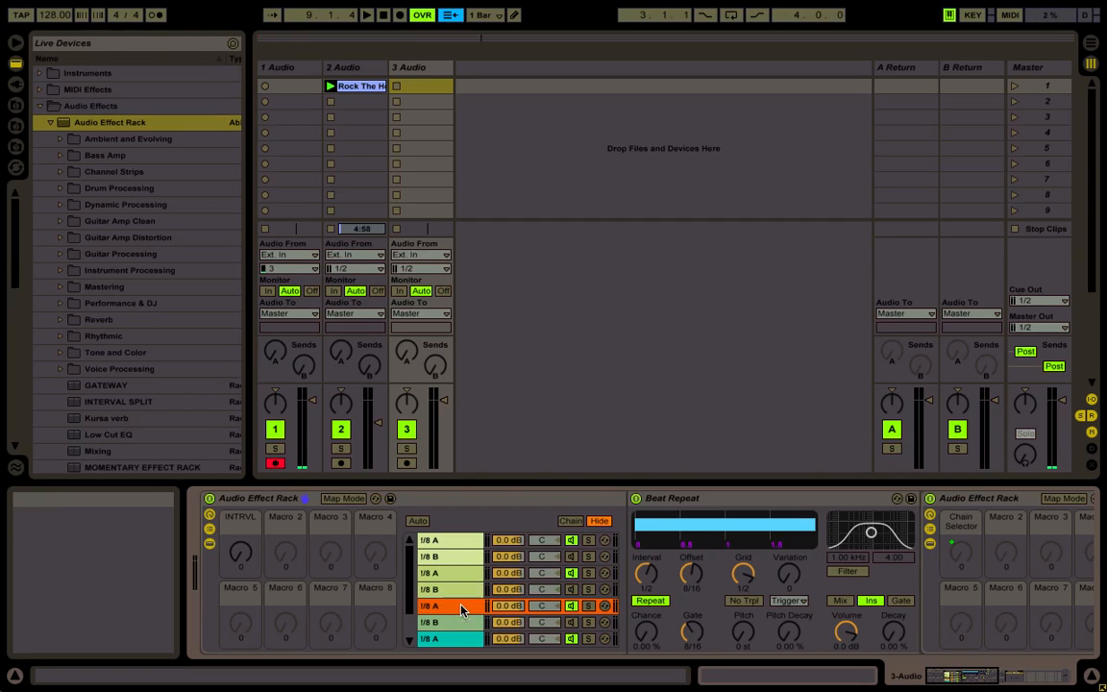
{"action": "left_click", "coordinate": [460, 624]}
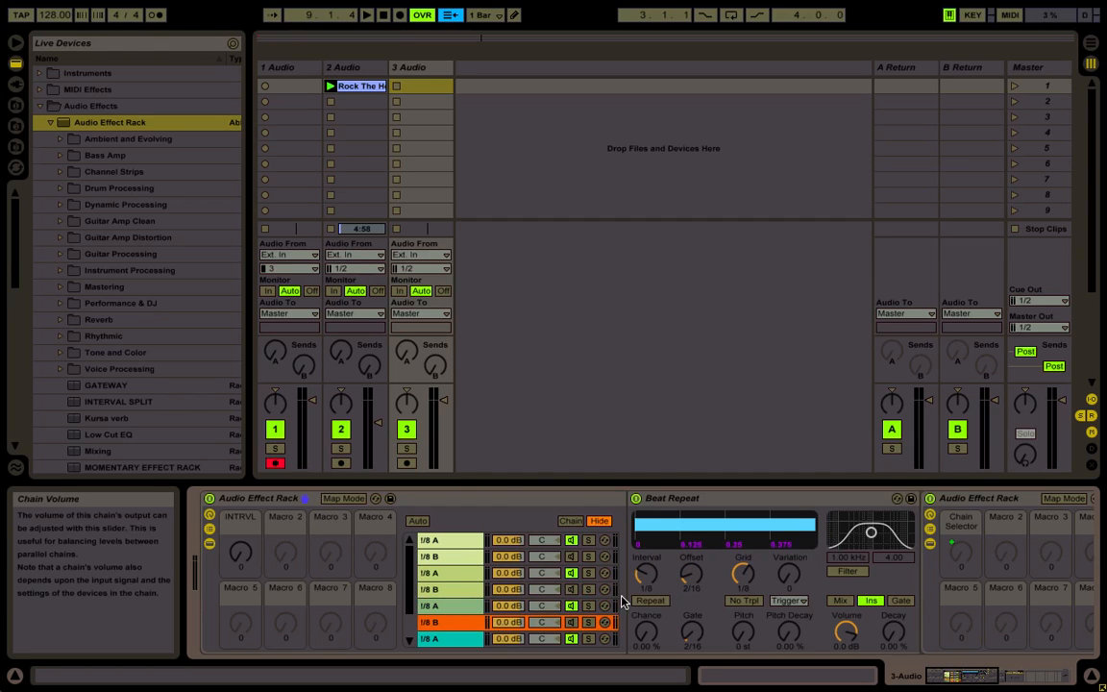
{"action": "left_click_drag", "start_coordinate": [743, 575], "coordinate": [688, 534]}
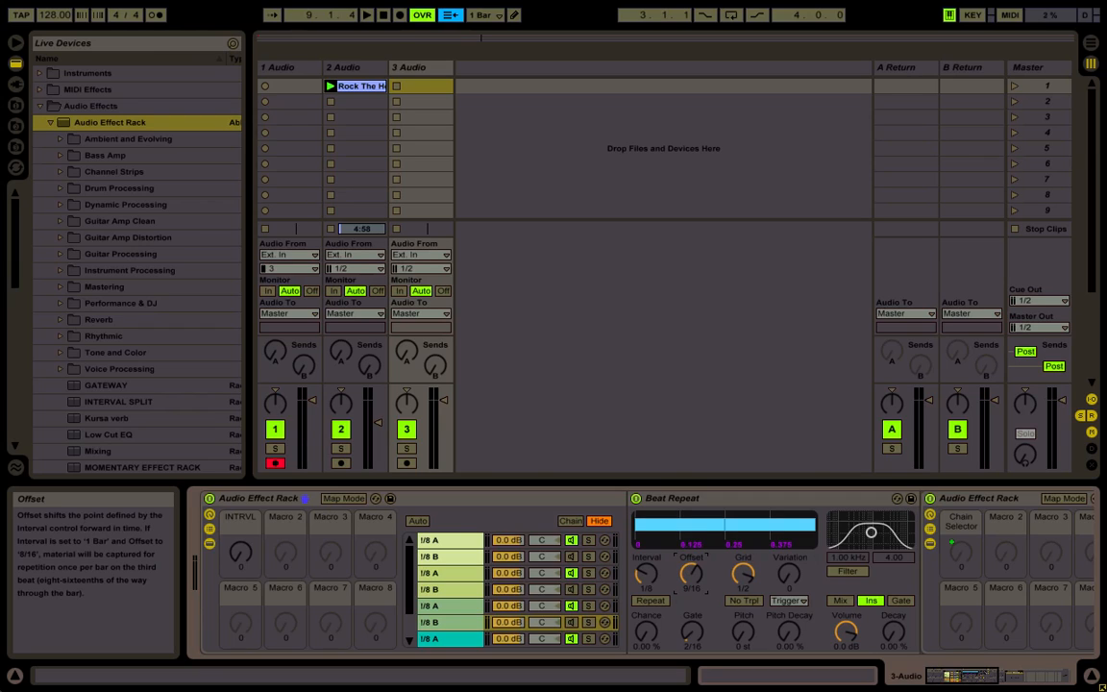
{"action": "left_click_drag", "start_coordinate": [646, 575], "coordinate": [646, 560]}
{"action": "left_click_drag", "start_coordinate": [690, 632], "coordinate": [690, 610]}
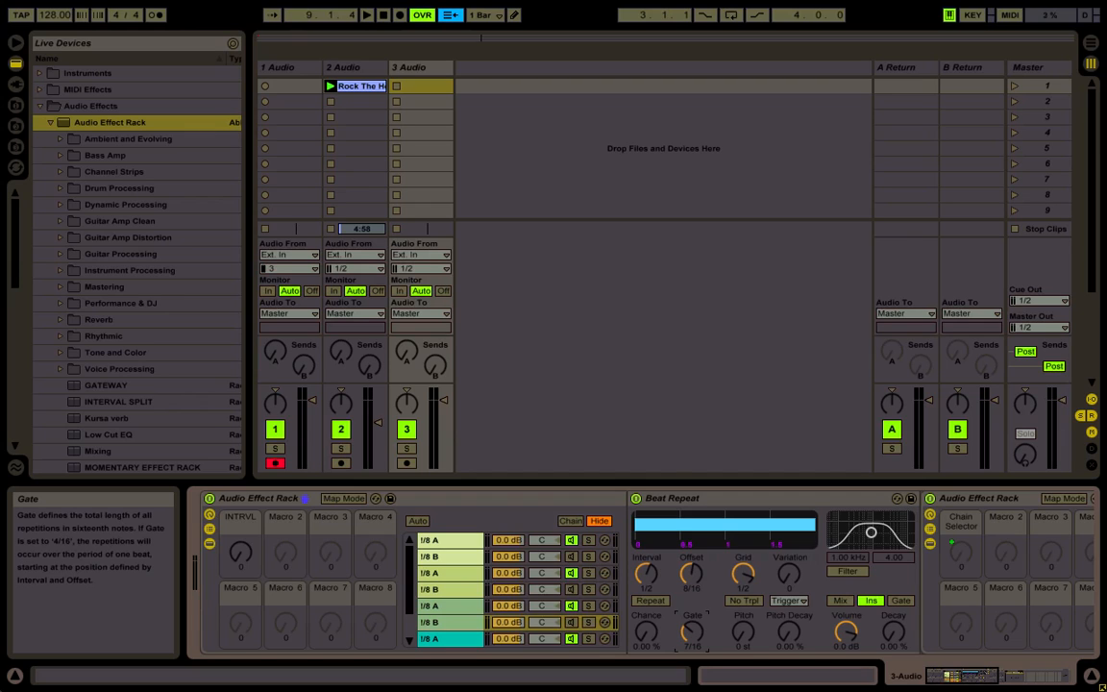
Set the turquoise A chain's Beat Repeat to Interval 1 Bar, Offset 15/16, Grid 1 Bar and Gate 1 Bar
{"action": "left_click", "coordinate": [475, 640]}
{"action": "left_click_drag", "start_coordinate": [732, 580], "coordinate": [732, 543]}
{"action": "left_click_drag", "start_coordinate": [692, 590], "coordinate": [692, 525]}
{"action": "mouse_move", "coordinate": [646, 575]}
{"action": "left_mouse_down"}
{"action": "mouse_move", "coordinate": [646, 543]}
{"action": "mouse_move", "coordinate": [646, 558]}
{"action": "left_mouse_up"}
{"action": "left_click_drag", "start_coordinate": [692, 632], "coordinate": [692, 588]}
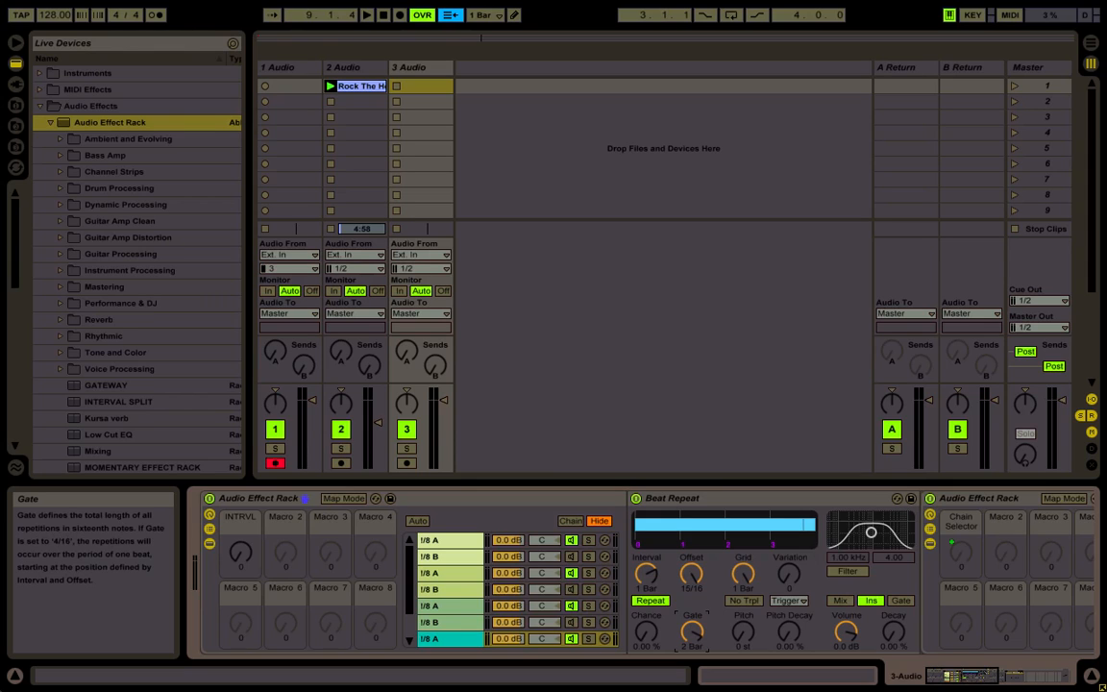
{"action": "left_click", "coordinate": [448, 641]}
Set the turquoise B chain's Beat Repeat to Interval 1 Bar, Offset 15/16, Grid 1 Bar and Gate 1 Bar
{"action": "scroll", "coordinate": [455, 640], "scroll_direction": "down", "scroll_amount": 2}
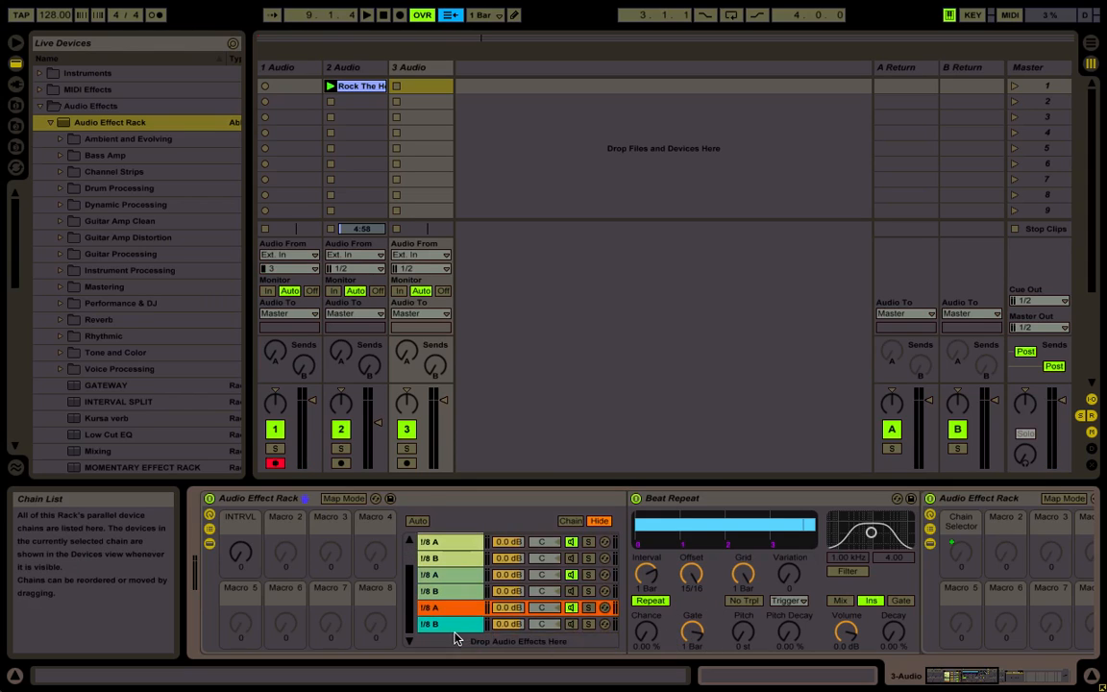
{"action": "left_click", "coordinate": [458, 628]}
{"action": "left_click_drag", "start_coordinate": [646, 574], "coordinate": [691, 539]}
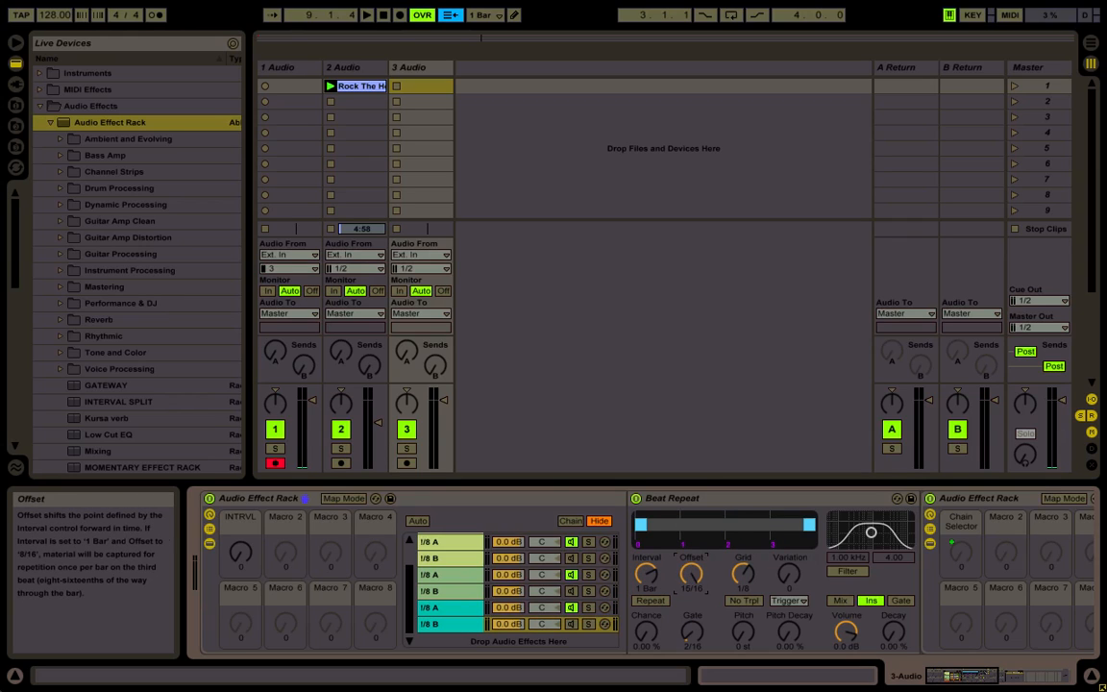
{"action": "left_click_drag", "start_coordinate": [692, 631], "coordinate": [692, 596]}
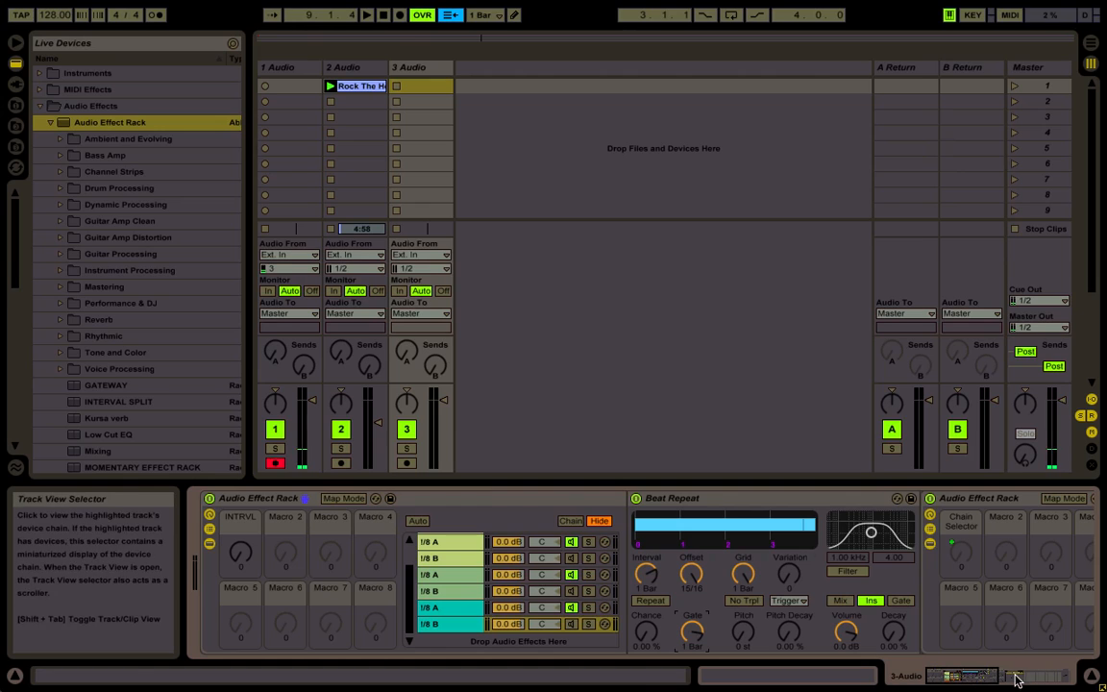
Group the whole INTRVL rack into a new outer Audio Effect Rack and show the outer rack's chain list
{"action": "left_click", "coordinate": [253, 501]}
{"action": "left_click_drag", "start_coordinate": [252, 507], "coordinate": [215, 548]}
{"action": "left_click", "coordinate": [211, 543]}
Create an empty second chain in the outer rack and name it DRY
{"action": "right_click", "coordinate": [267, 563]}
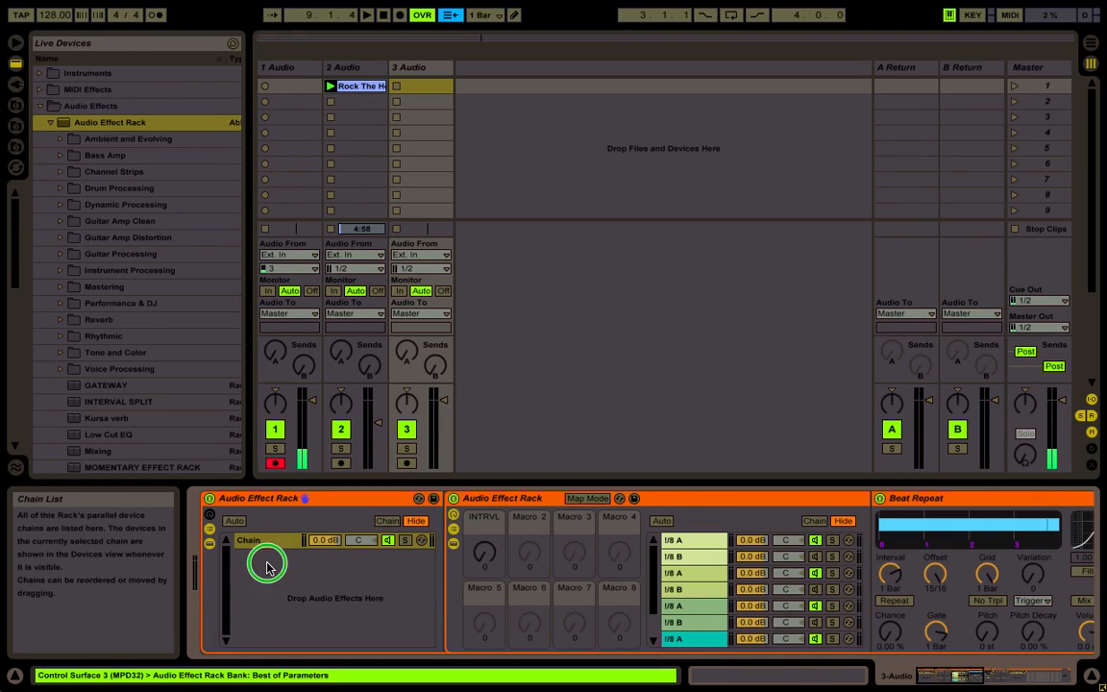
{"action": "left_click", "coordinate": [288, 571]}
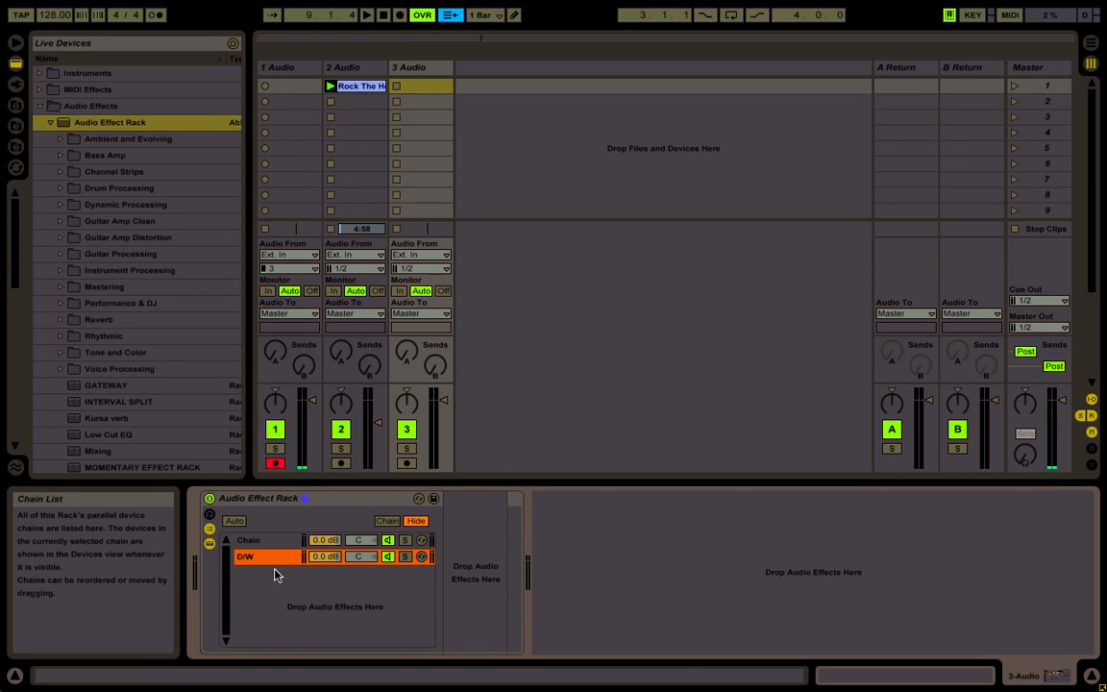
{"action": "left_click", "coordinate": [254, 558]}
{"action": "left_click", "coordinate": [254, 562]}
{"action": "type", "text": "DRY"}
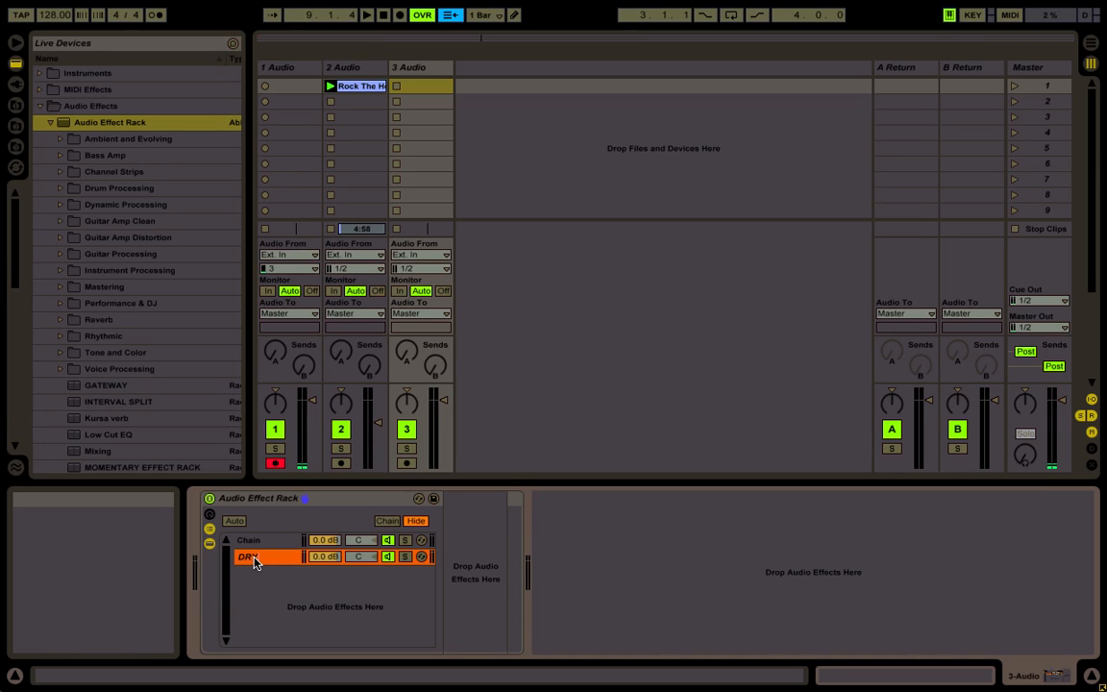
Rename the outer rack's first chain, which holds the INTRVL rack, as WET
{"action": "left_click", "coordinate": [258, 544]}
{"action": "key", "text": "ctrl+r"}
{"action": "type", "text": "WET"}
{"action": "key", "text": "Return"}
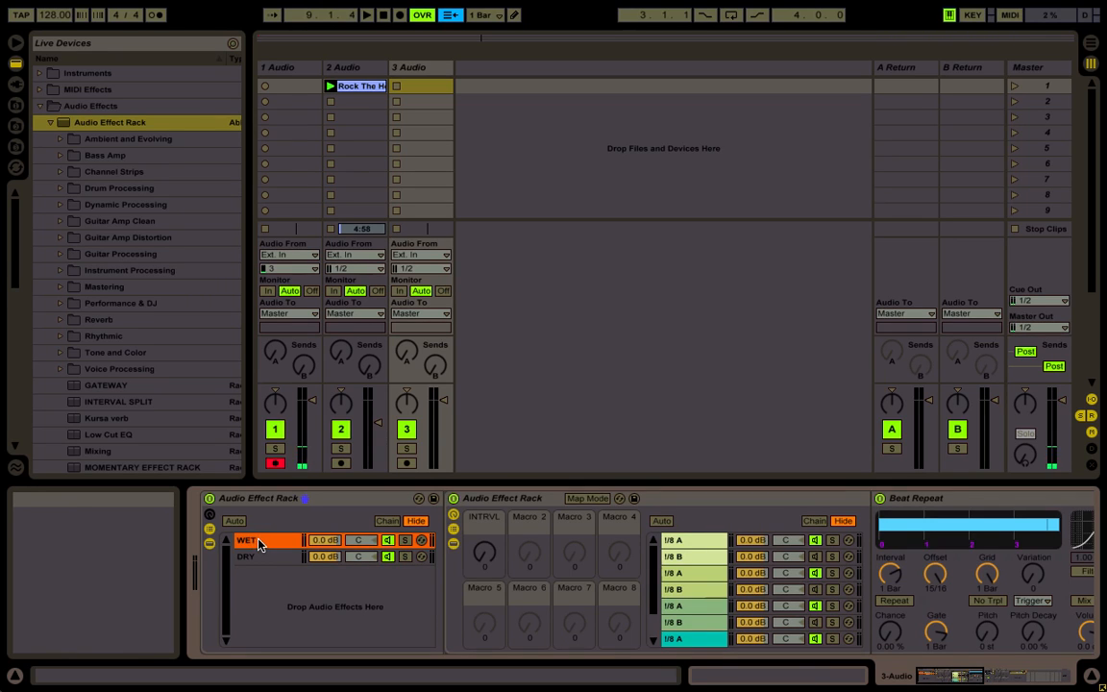
Show the outer rack's chain zones and extend both the WET and DRY zones across 0 to 127
{"action": "left_click", "coordinate": [388, 520]}
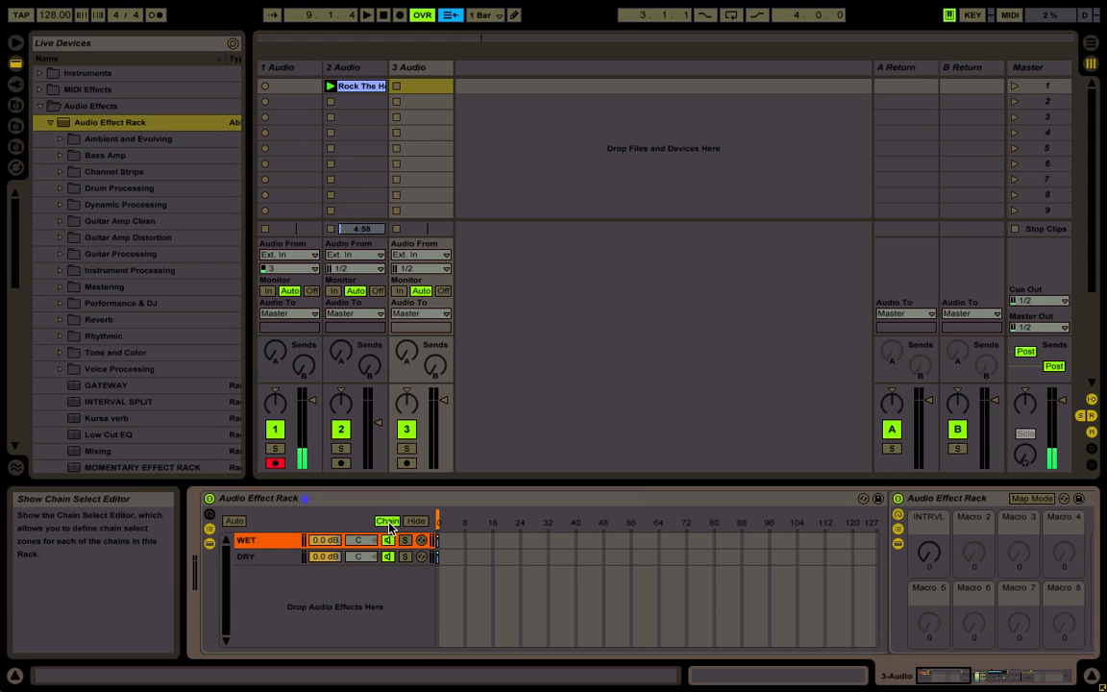
{"action": "left_click", "coordinate": [276, 559], "text": "shift"}
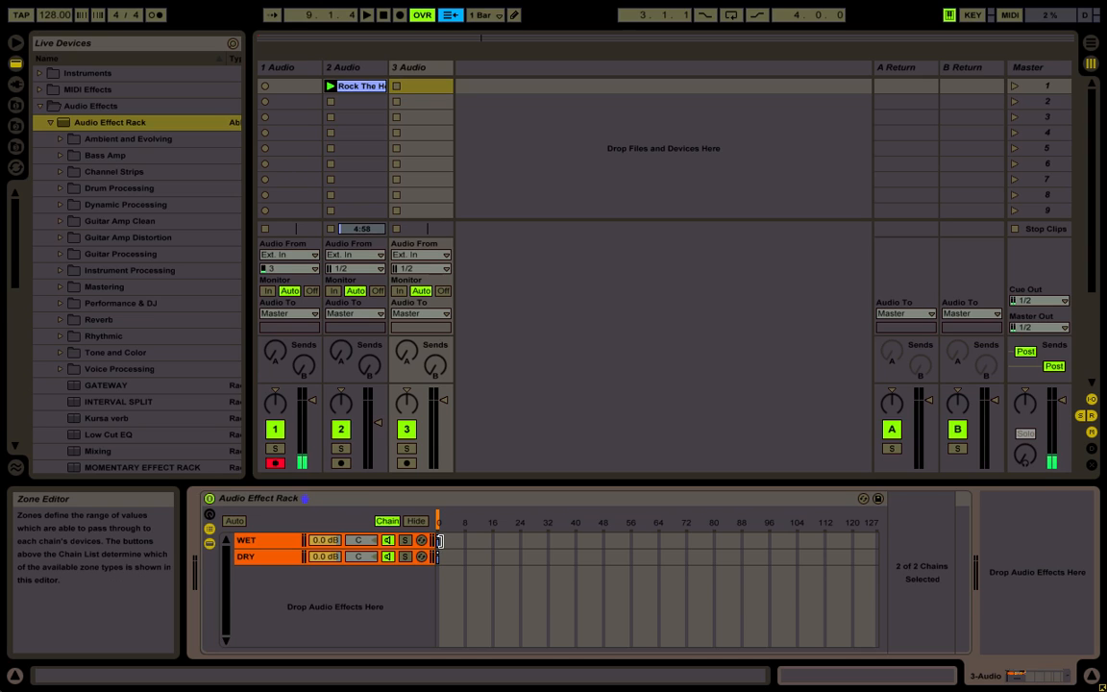
{"action": "left_click_drag", "start_coordinate": [439, 541], "coordinate": [942, 535]}
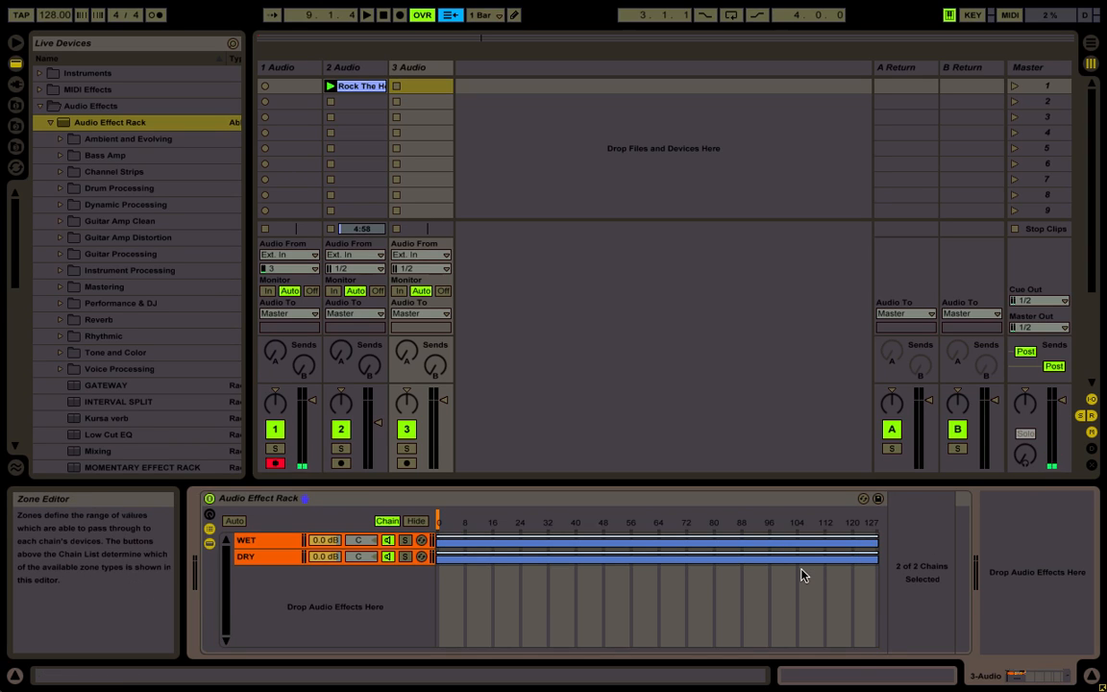
Crossfade the zones over the full range, fading WET in from 0 to 127 and DRY out from 0 to 127
{"action": "left_click", "coordinate": [796, 545]}
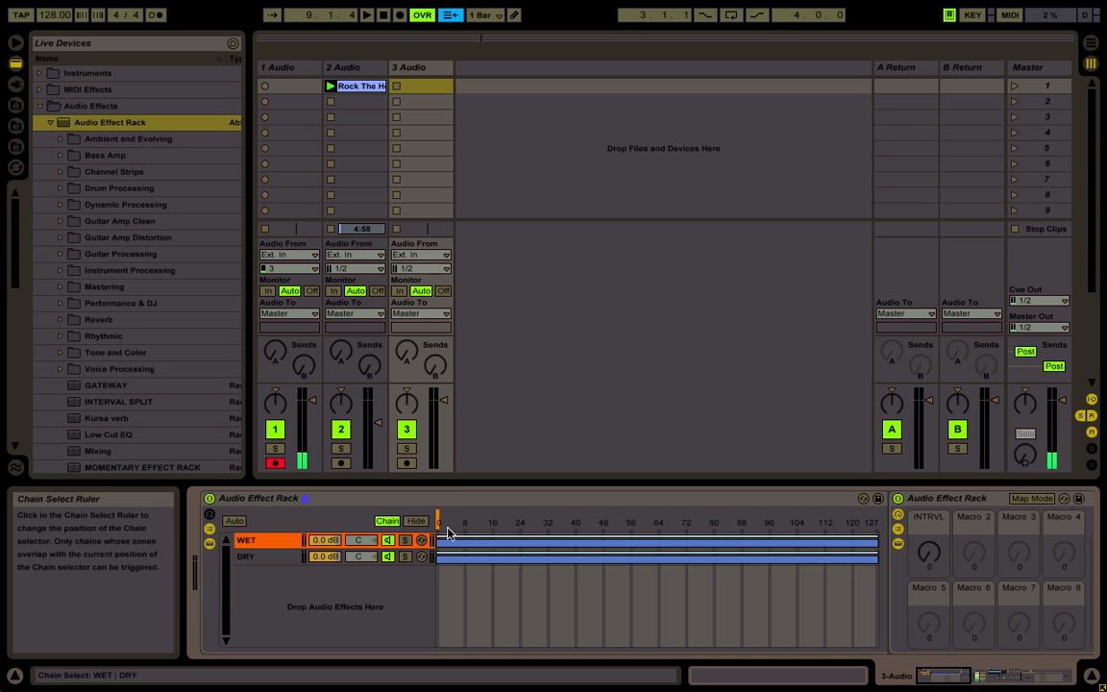
{"action": "left_click_drag", "start_coordinate": [441, 520], "coordinate": [908, 506]}
{"action": "left_click", "coordinate": [875, 560]}
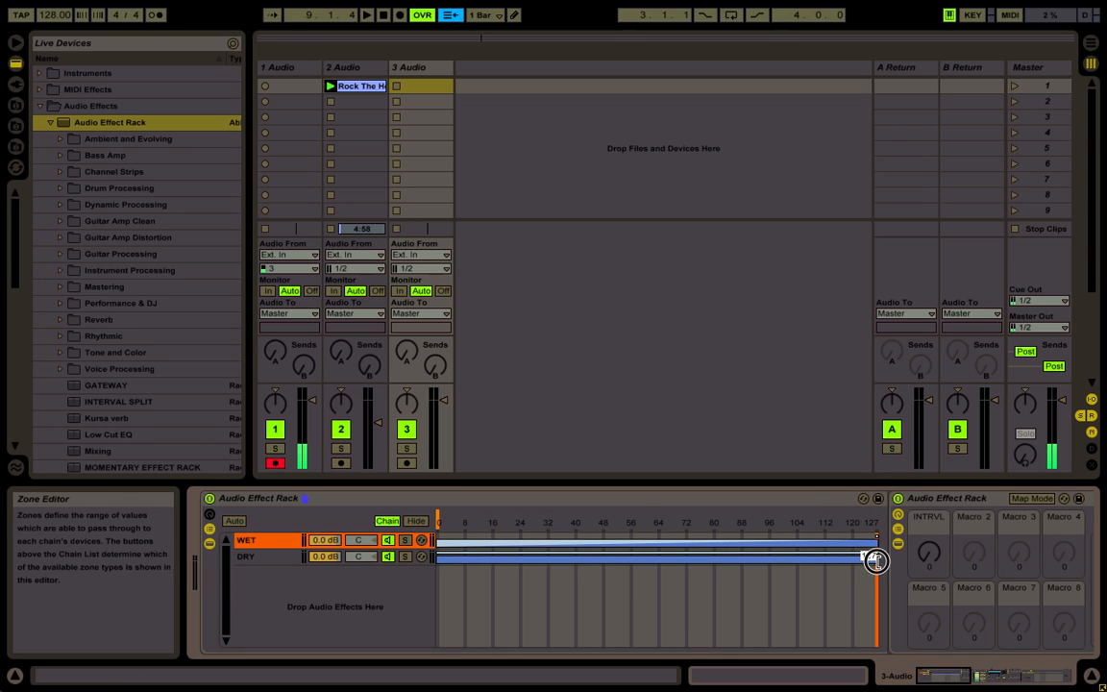
{"action": "left_click_drag", "start_coordinate": [873, 557], "coordinate": [903, 579]}
{"action": "left_click_drag", "start_coordinate": [874, 549], "coordinate": [222, 573]}
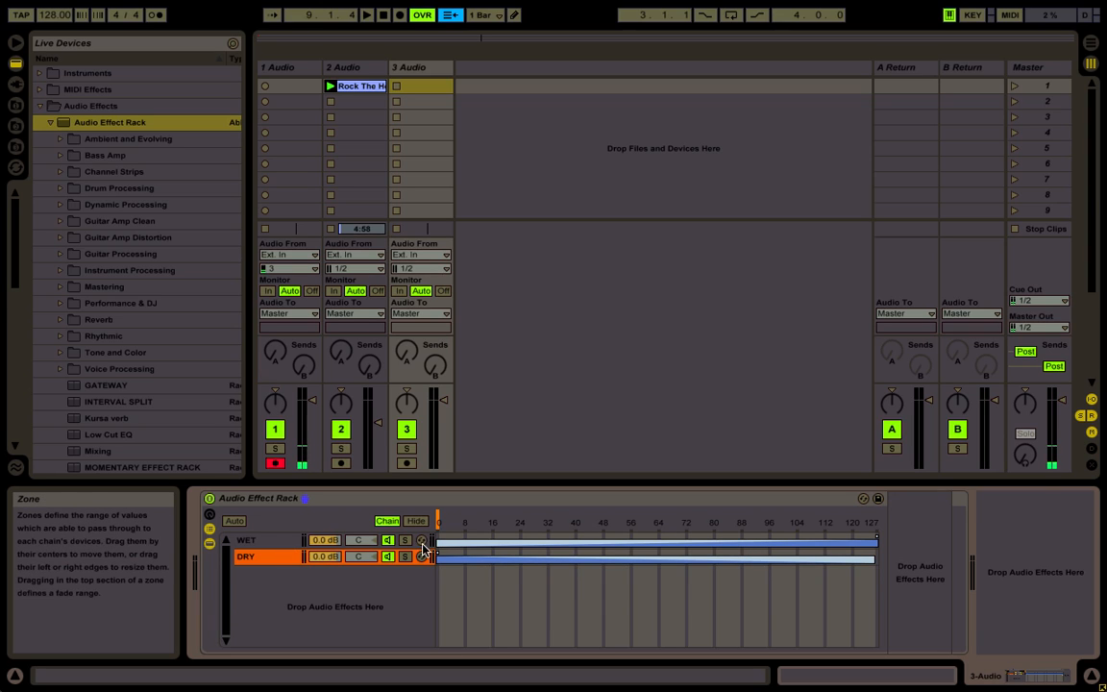
Map the outer rack's Chain Selector to Macro 1 and rename that macro D/W
{"action": "left_click", "coordinate": [265, 542]}
{"action": "left_click", "coordinate": [267, 543]}
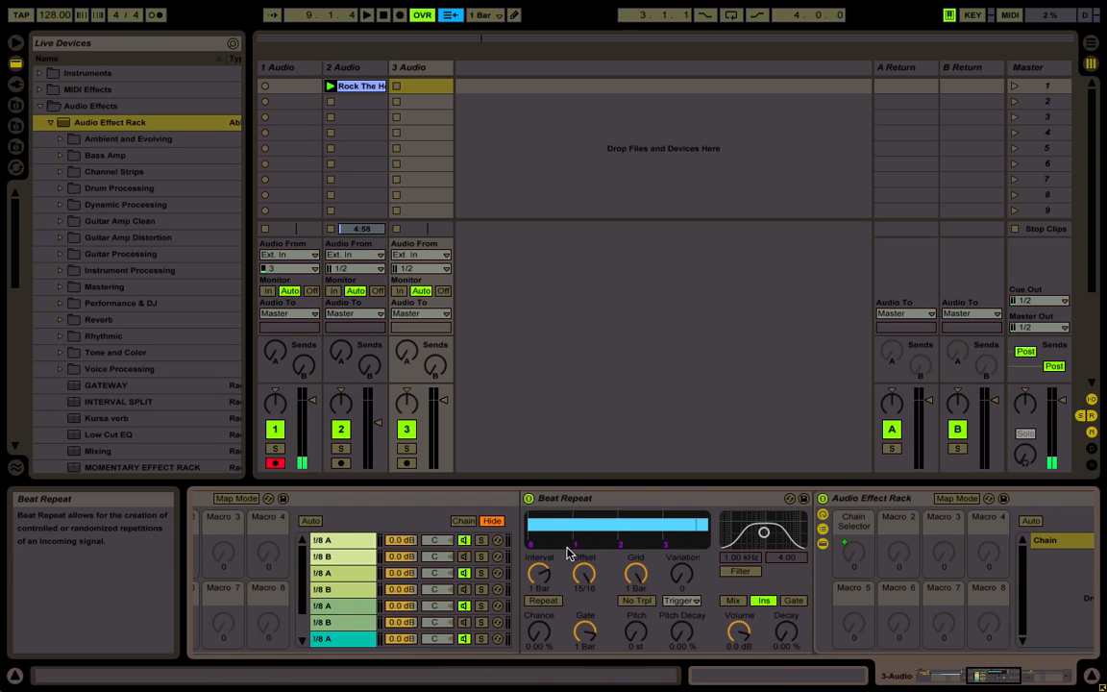
{"action": "scroll", "coordinate": [567, 553], "scroll_direction": "left", "scroll_amount": 10}
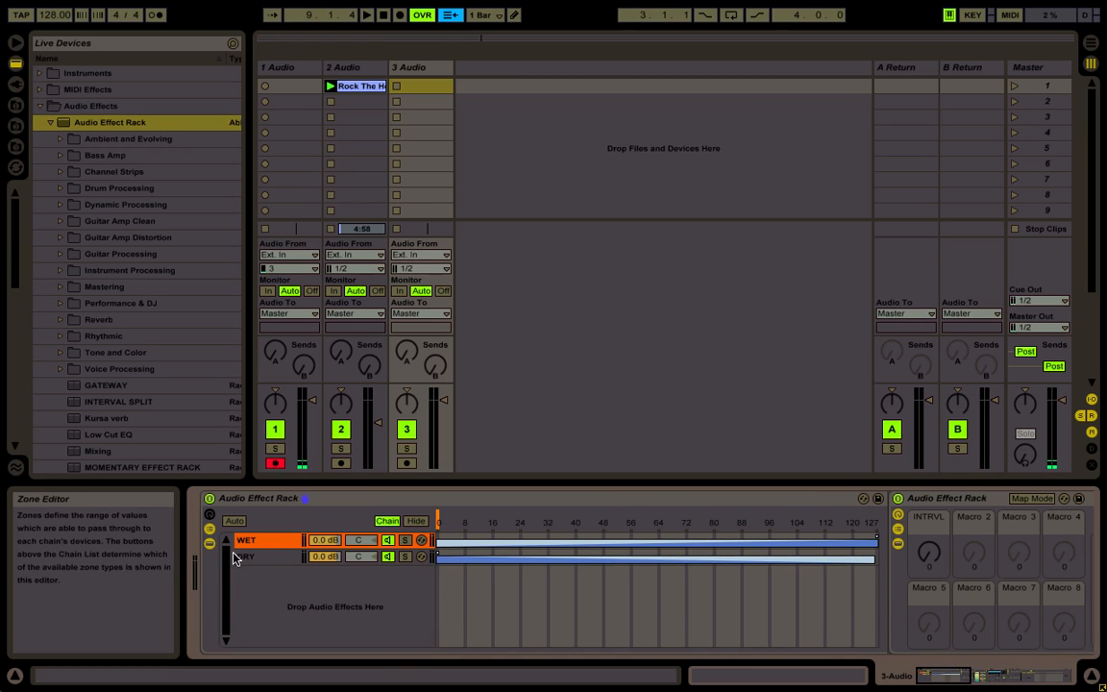
{"action": "right_click", "coordinate": [441, 521]}
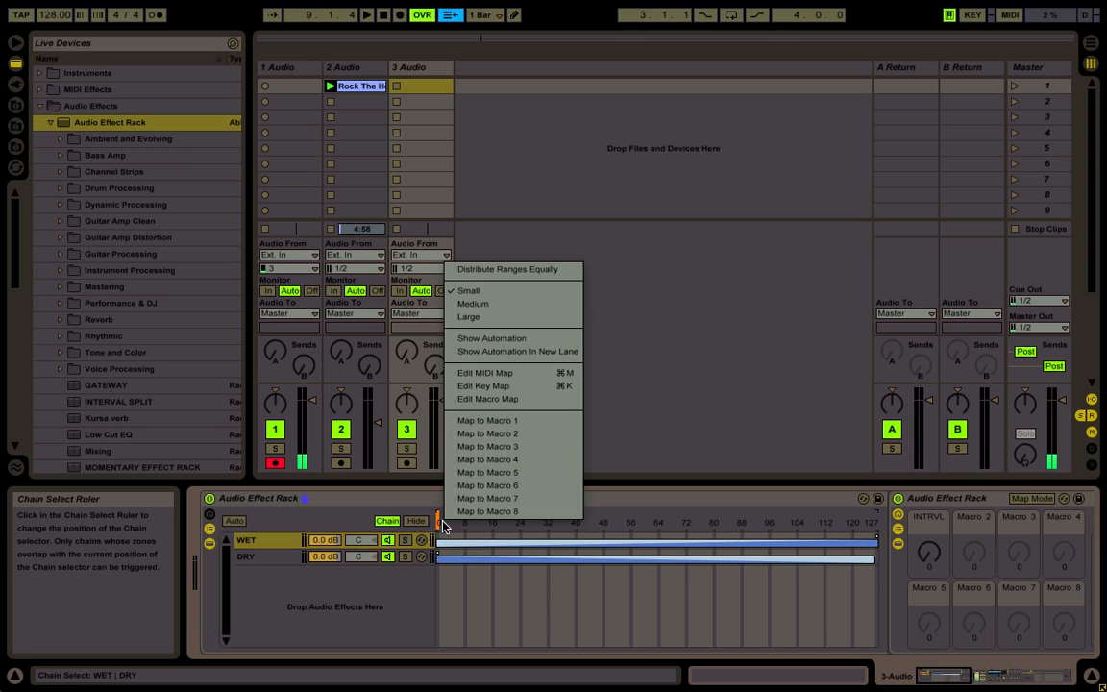
{"action": "left_click", "coordinate": [493, 422]}
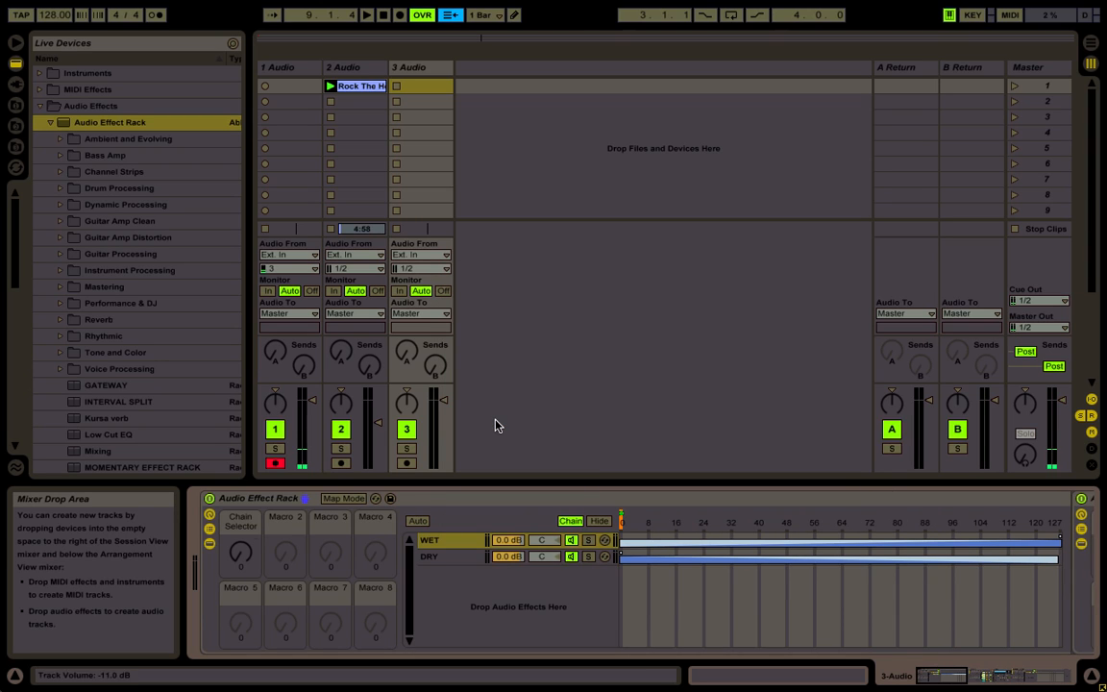
{"action": "key", "text": "ctrl+r"}
{"action": "type", "text": "D/W"}
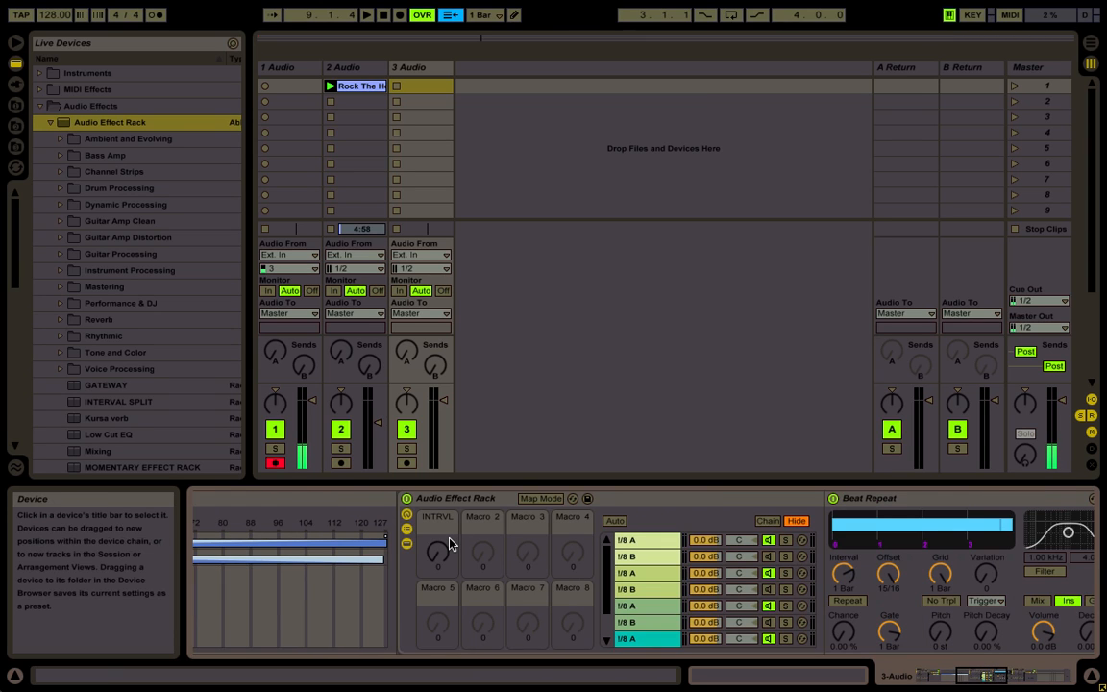
Map the inner rack's INTRVL macro to Macro 2 of the outer Audio Effect Rack
{"action": "right_click", "coordinate": [449, 544]}
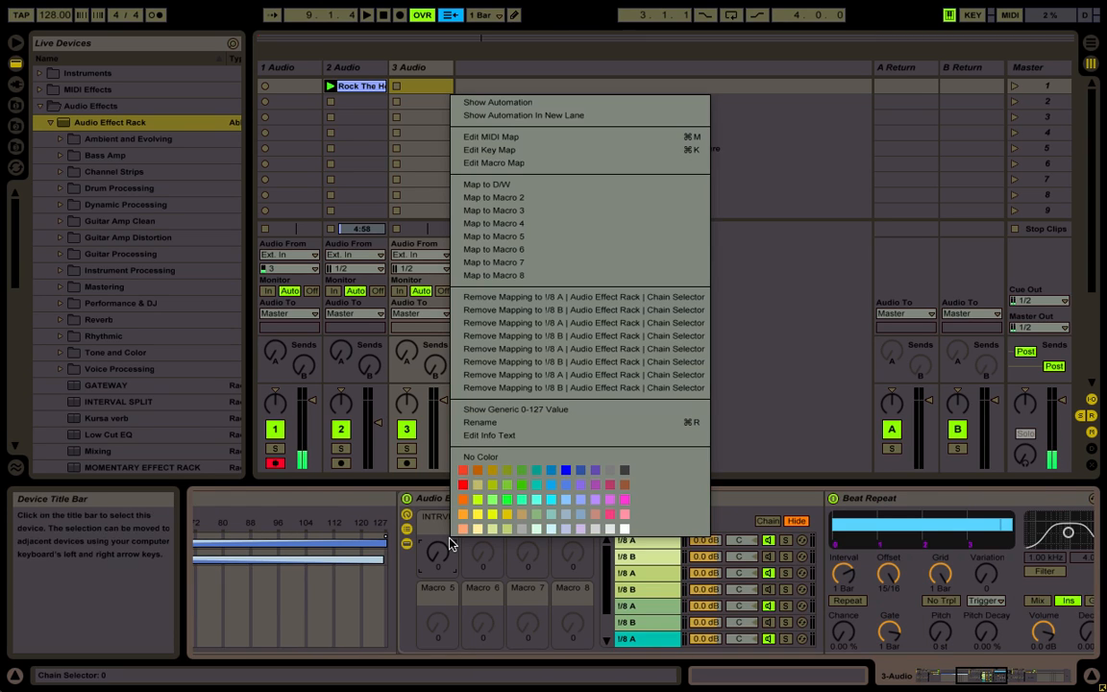
{"action": "left_click", "coordinate": [534, 197]}
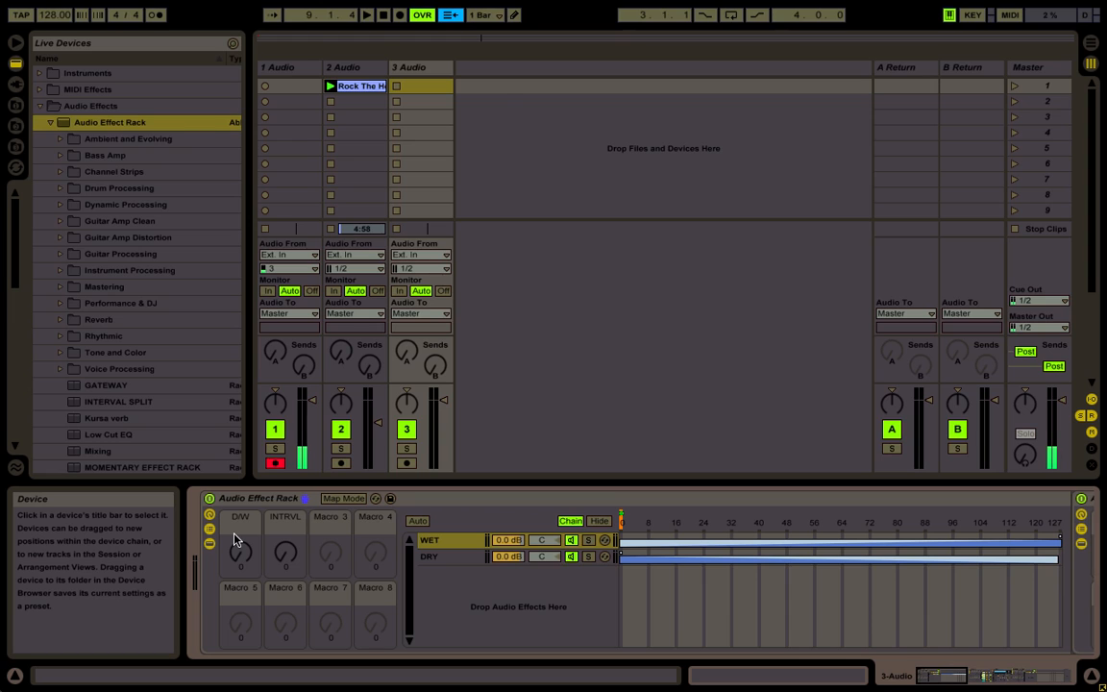
MIDI-map the outer rack's D/W macro to CC 38 on channel 2 and INTRVL to notes C-2 to D#-2 on channel 1
{"action": "key", "text": "ctrl+m"}
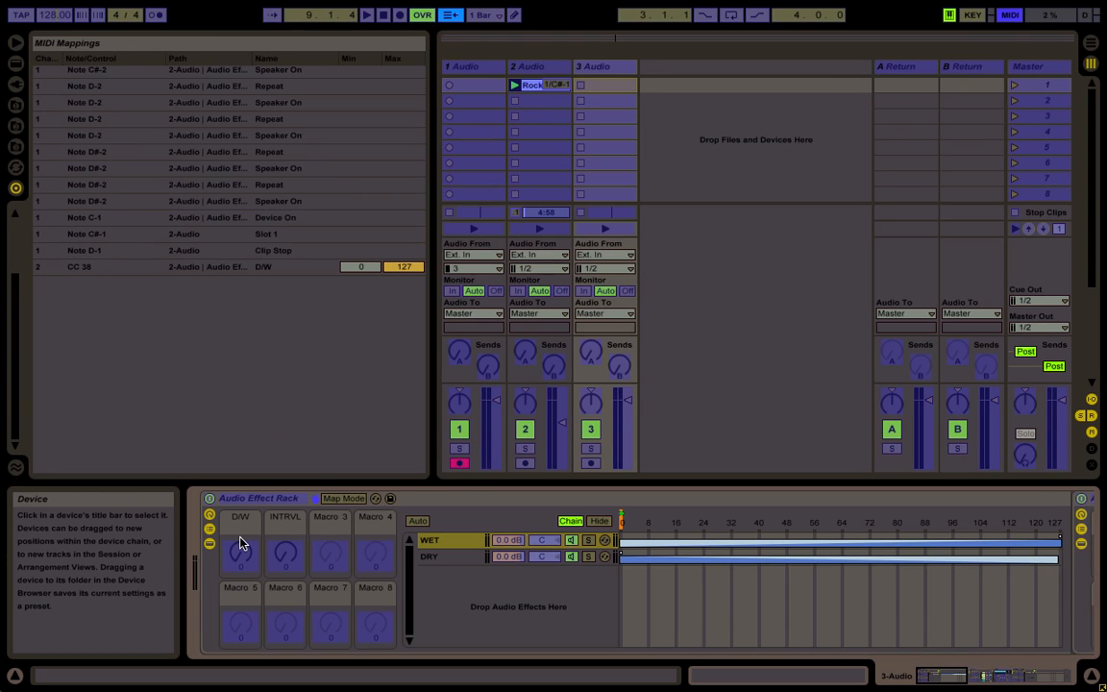
{"action": "left_click", "coordinate": [245, 550]}
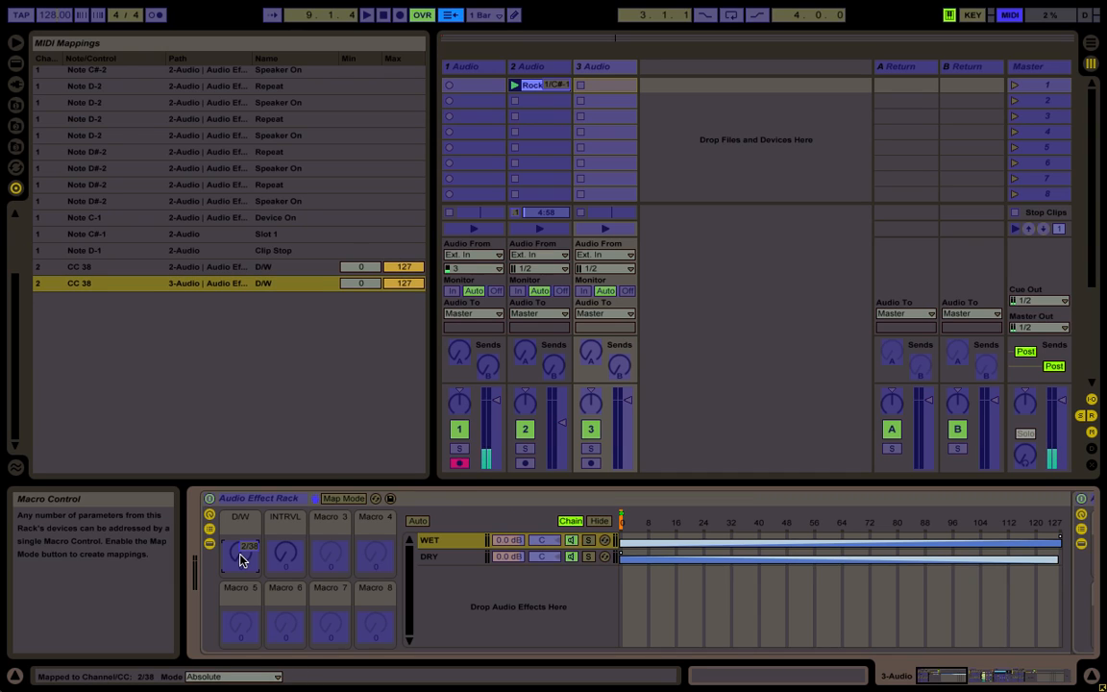
{"action": "left_click", "coordinate": [277, 549]}
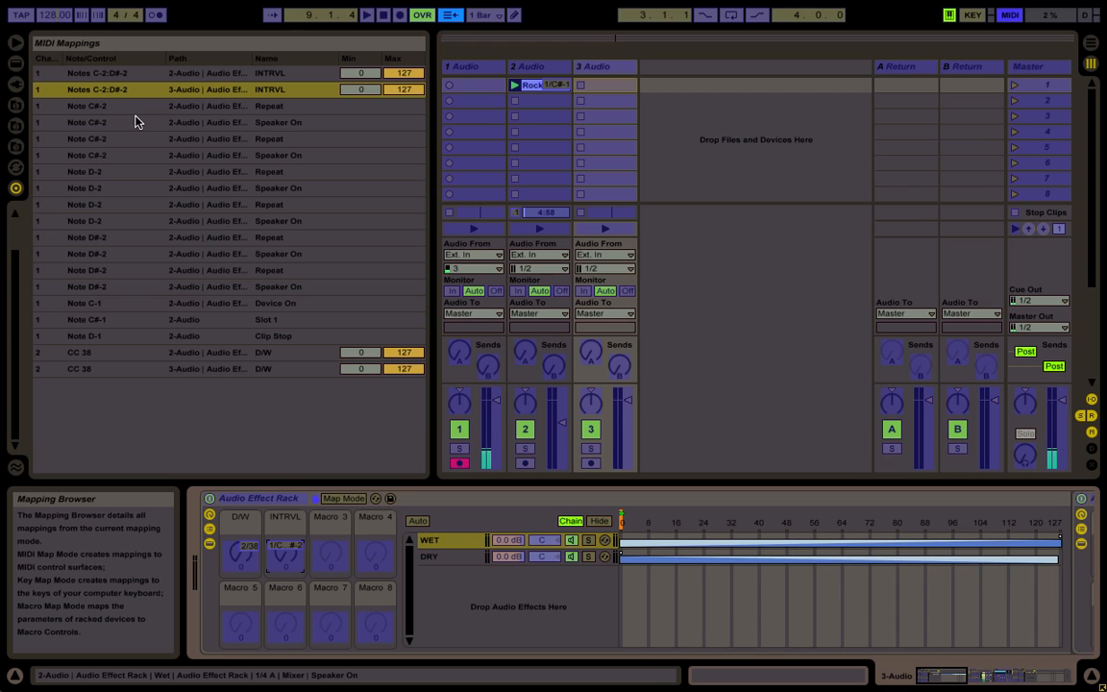
{"action": "key", "text": "ctrl+m"}
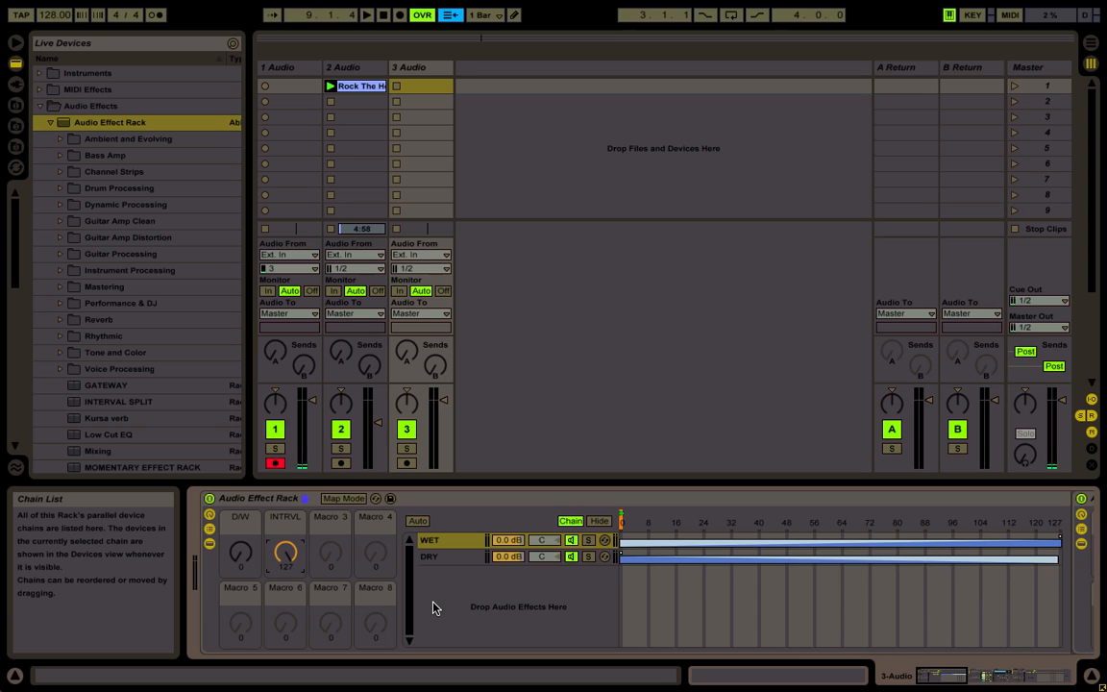
Examine the nested rack after the 1 Bar Beat Repeat, comparing its chain zone with the Chain Selector position at INTRVL 127
{"action": "scroll", "coordinate": [433, 607], "scroll_direction": "right", "scroll_amount": 15}
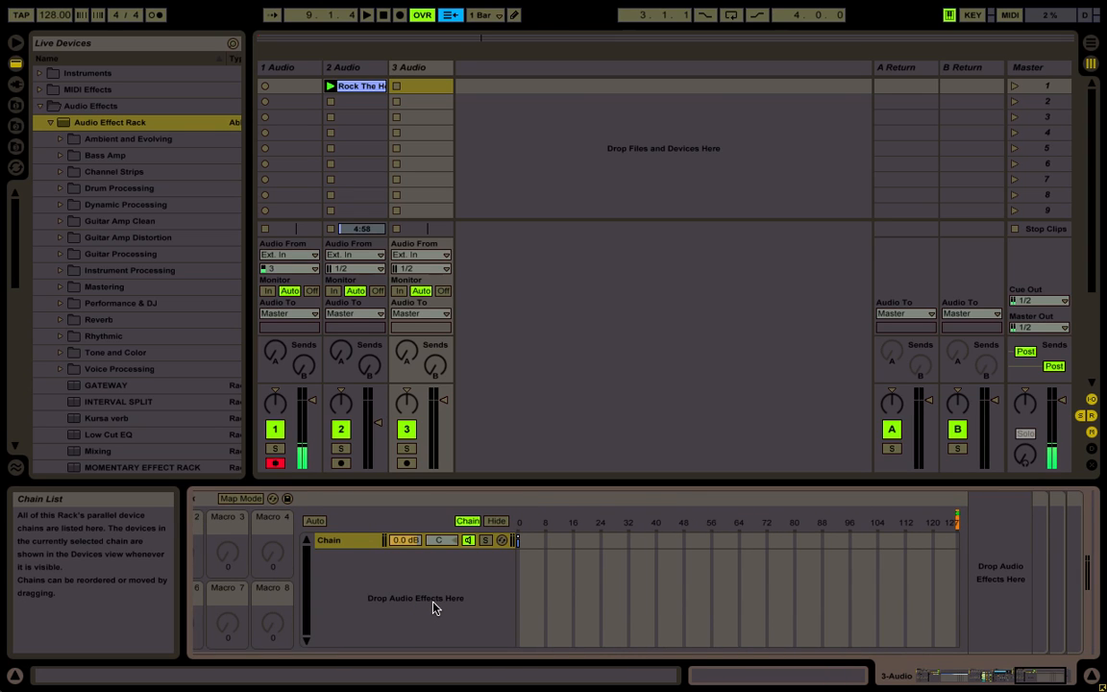
{"action": "scroll", "coordinate": [432, 602], "scroll_direction": "left", "scroll_amount": 10}
{"action": "left_click", "coordinate": [685, 501]}
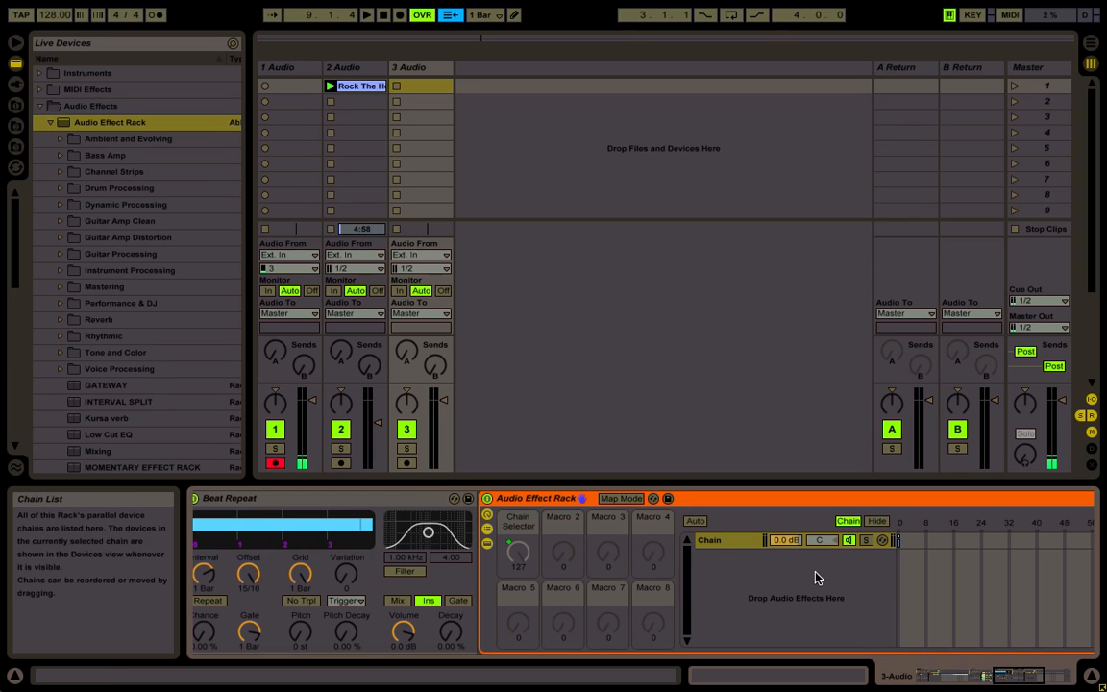
{"action": "scroll", "coordinate": [776, 571], "scroll_direction": "right", "scroll_amount": 9}
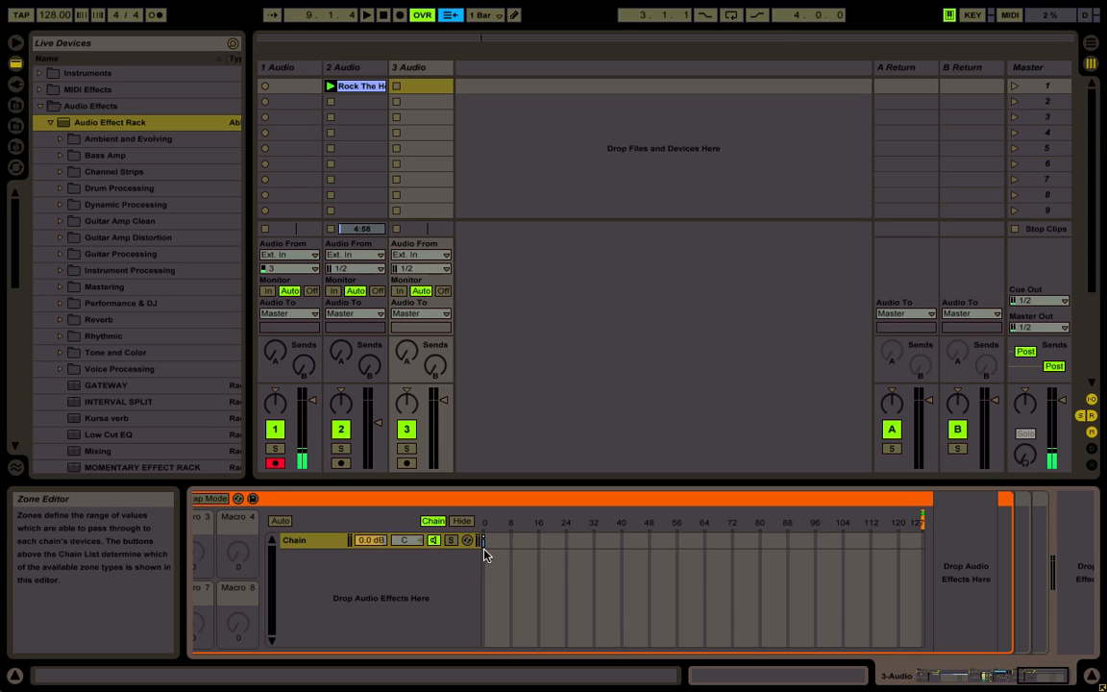
{"action": "scroll", "coordinate": [486, 554], "scroll_direction": "left", "scroll_amount": 5}
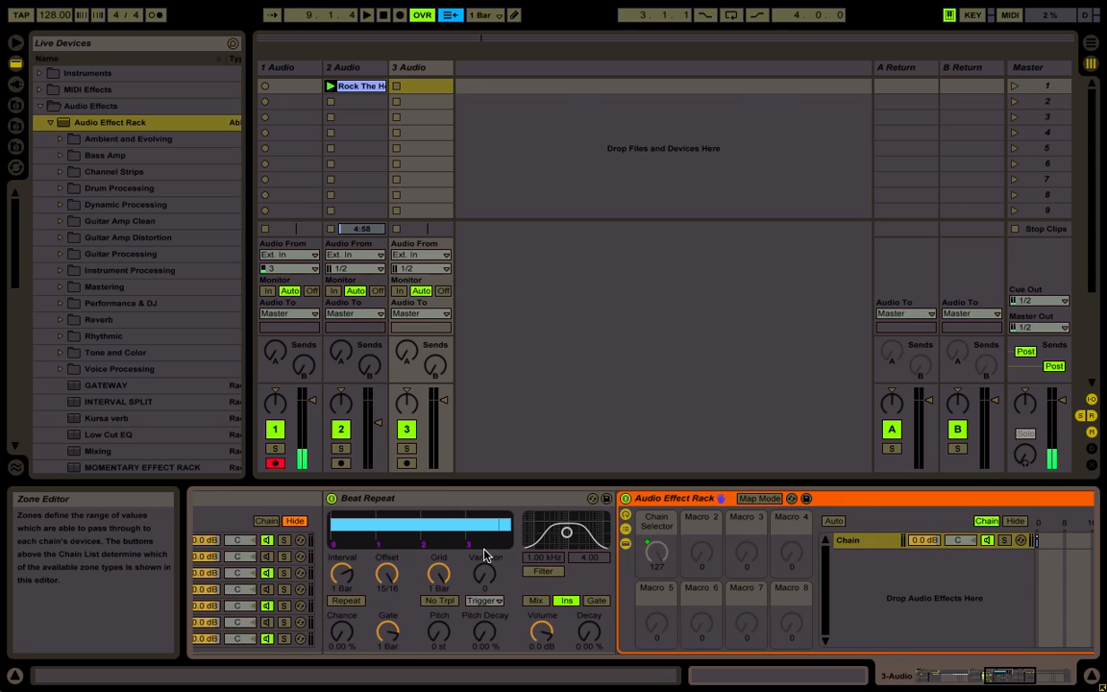
{"action": "scroll", "coordinate": [486, 555], "scroll_direction": "left", "scroll_amount": 8}
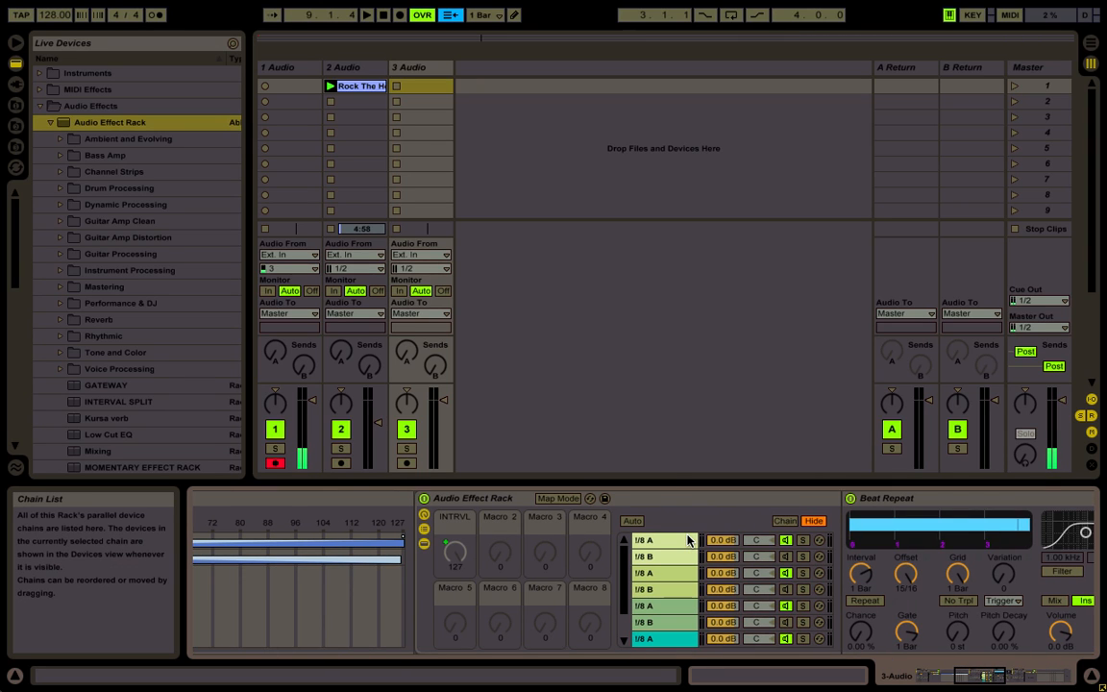
Inspect the nested rack zones of the first A and B chains against the Chain Selector with INTRVL at 0
{"action": "left_click", "coordinate": [673, 540]}
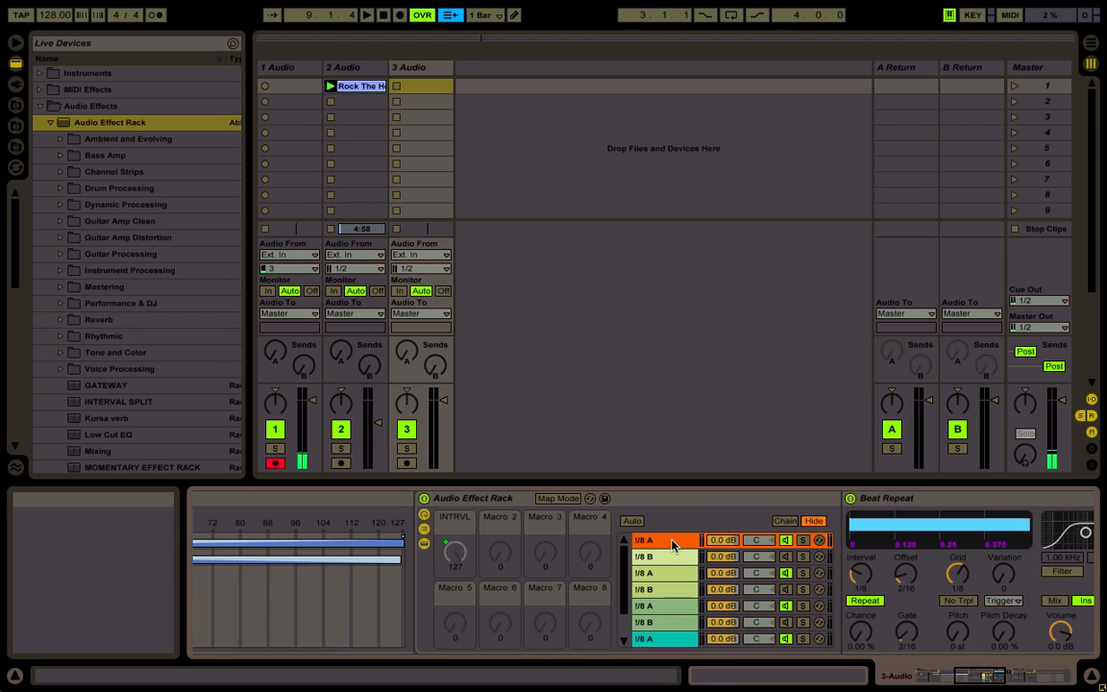
{"action": "scroll", "coordinate": [673, 543], "scroll_direction": "right", "scroll_amount": 5}
{"action": "scroll", "coordinate": [859, 519], "scroll_direction": "right", "scroll_amount": 5}
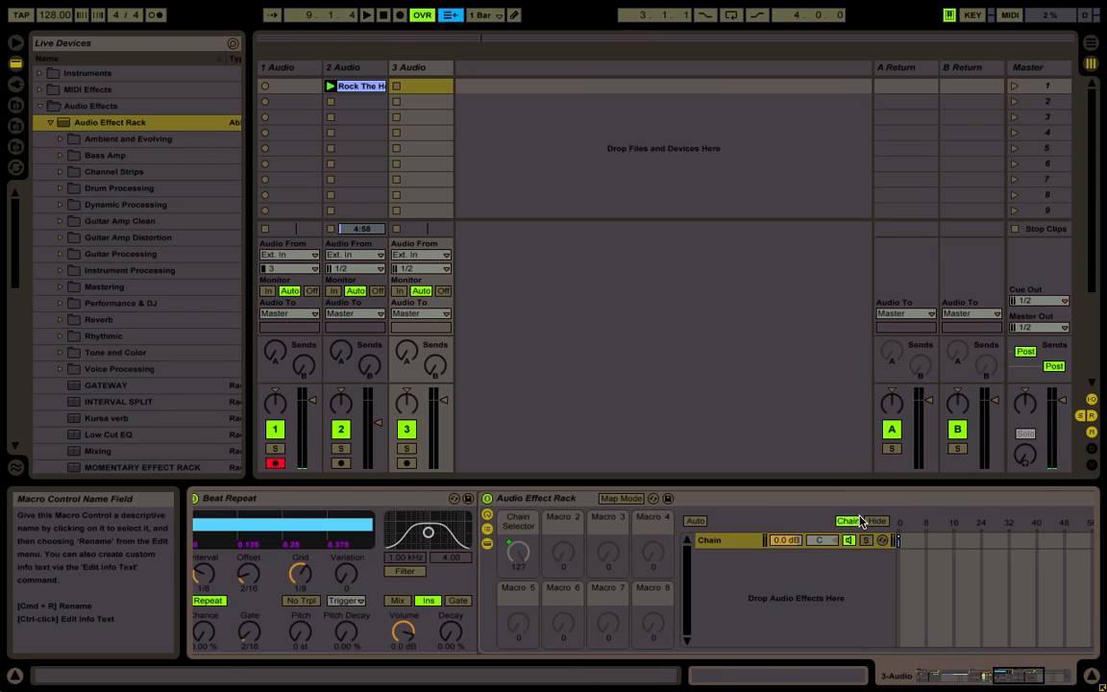
{"action": "scroll", "coordinate": [904, 539], "scroll_direction": "right", "scroll_amount": 5}
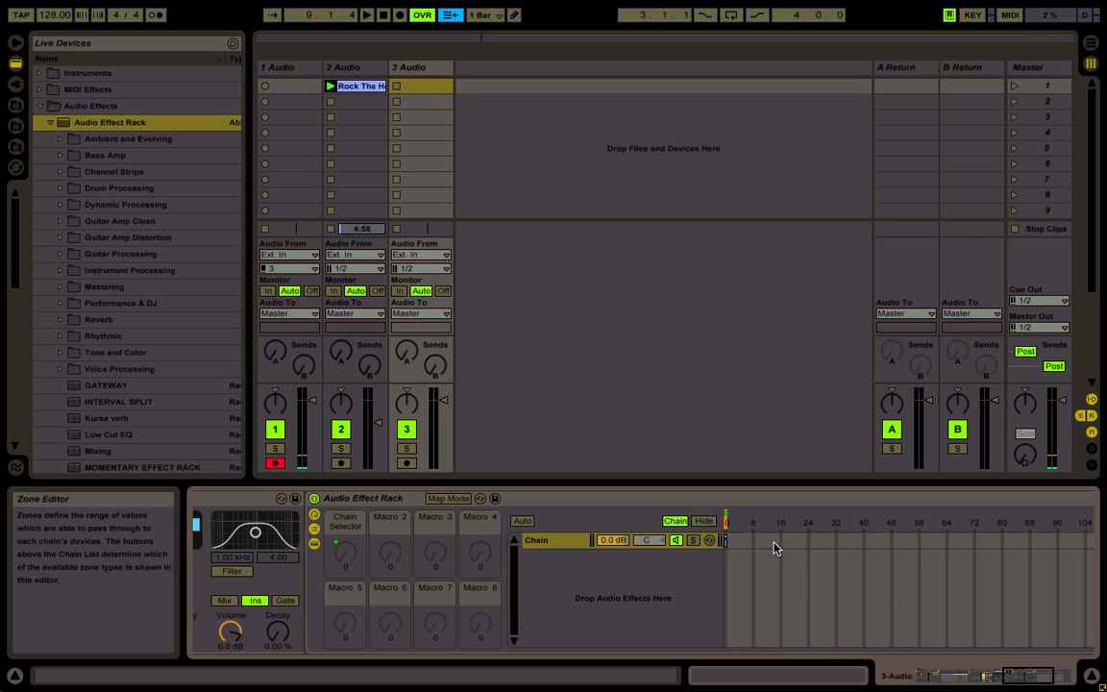
{"action": "scroll", "coordinate": [773, 548], "scroll_direction": "left", "scroll_amount": 15}
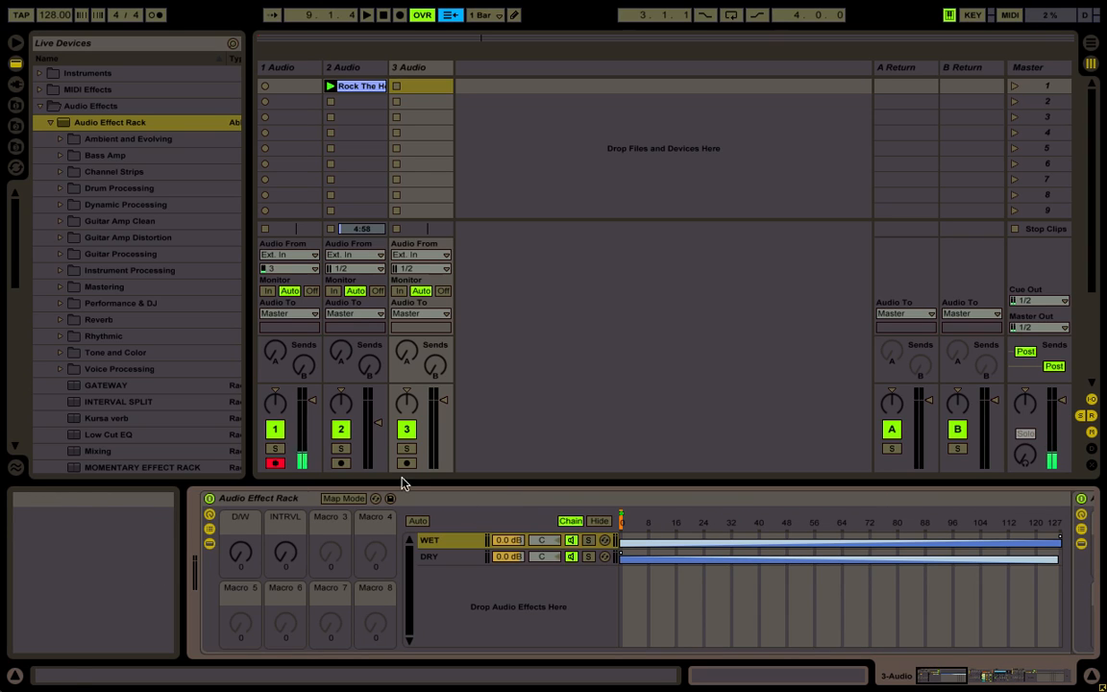
{"action": "scroll", "coordinate": [286, 545], "scroll_direction": "right", "scroll_amount": 5}
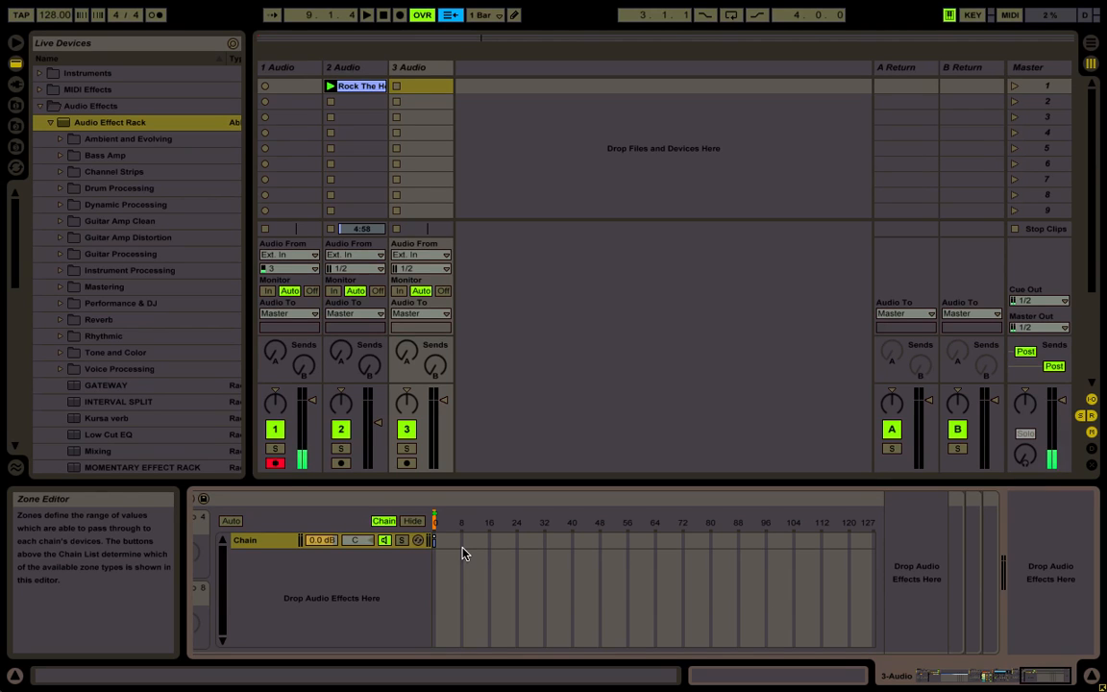
{"action": "scroll", "coordinate": [462, 552], "scroll_direction": "left", "scroll_amount": 5}
{"action": "scroll", "coordinate": [462, 553], "scroll_direction": "left", "scroll_amount": 8}
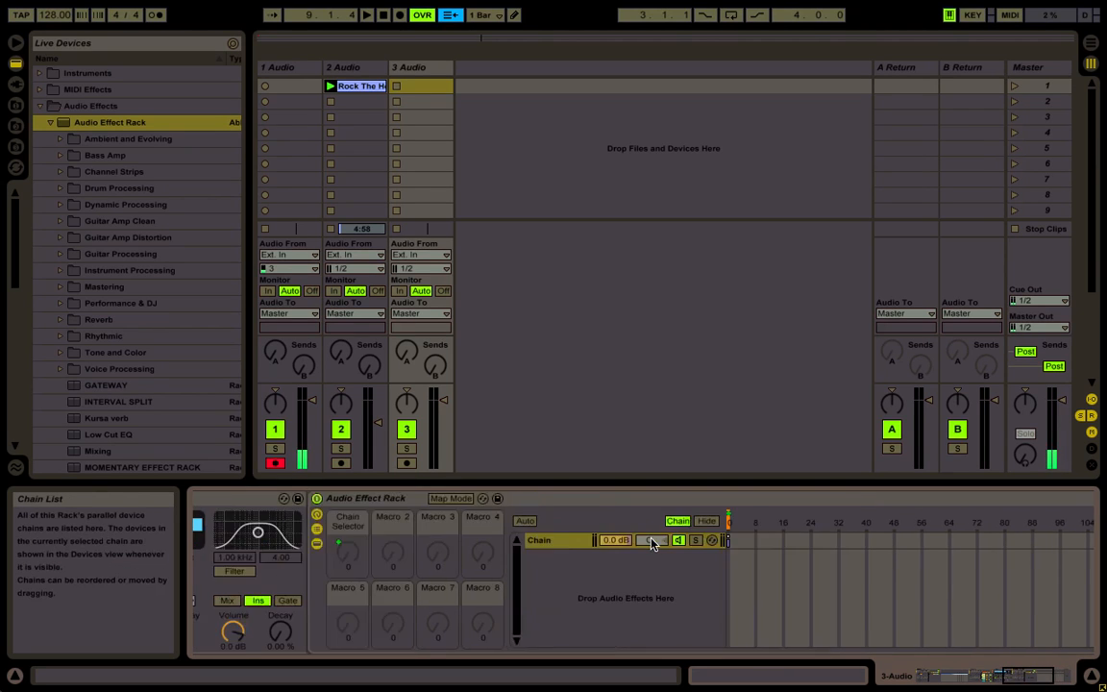
{"action": "scroll", "coordinate": [315, 549], "scroll_direction": "left", "scroll_amount": 6}
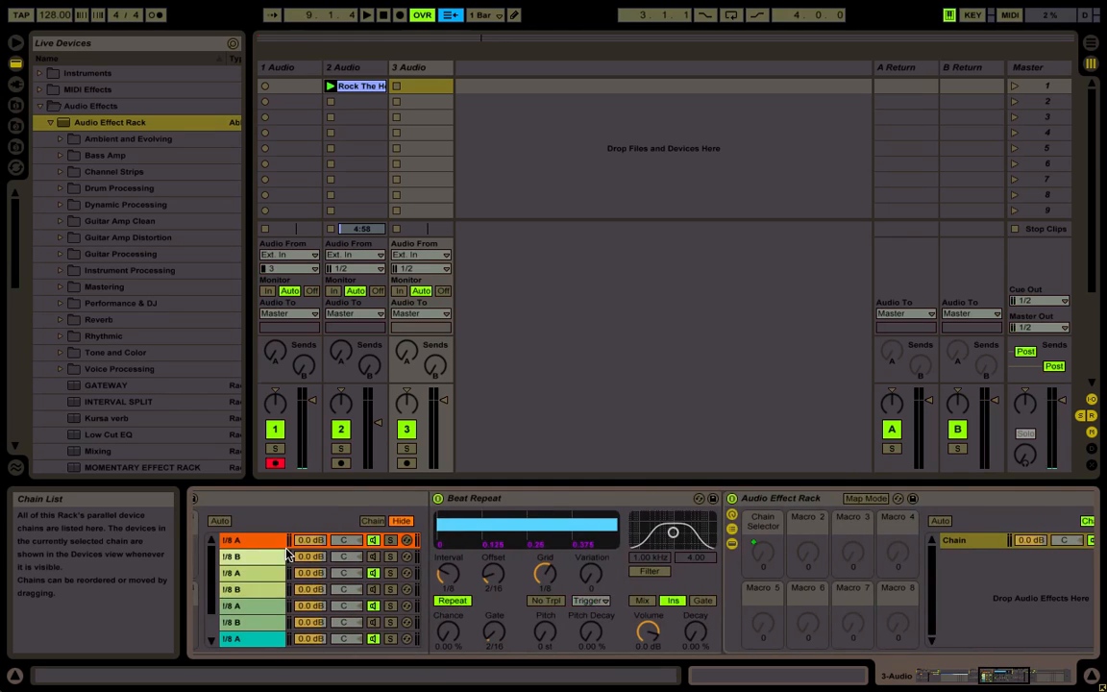
{"action": "left_click", "coordinate": [255, 557]}
{"action": "scroll", "coordinate": [254, 557], "scroll_direction": "right", "scroll_amount": 10}
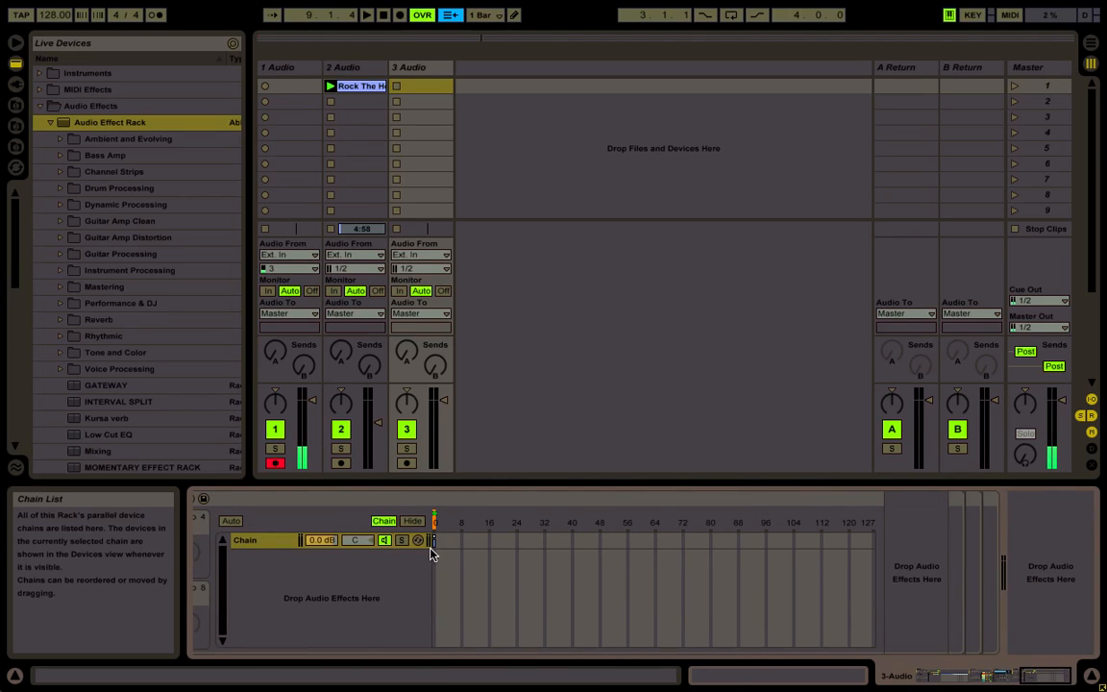
{"action": "scroll", "coordinate": [431, 553], "scroll_direction": "left", "scroll_amount": 15}
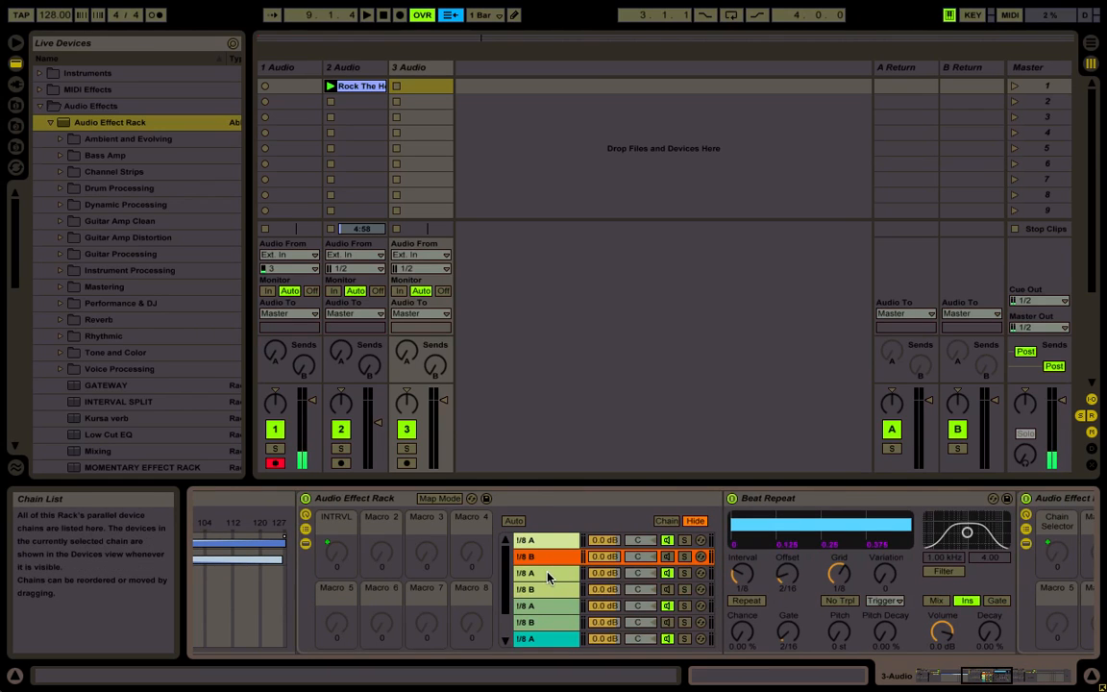
Move the nested rack's chain zone to 42 in the third and fourth chains, the 1/4-interval A/B pair
{"action": "scroll", "coordinate": [550, 577], "scroll_direction": "right", "scroll_amount": 15}
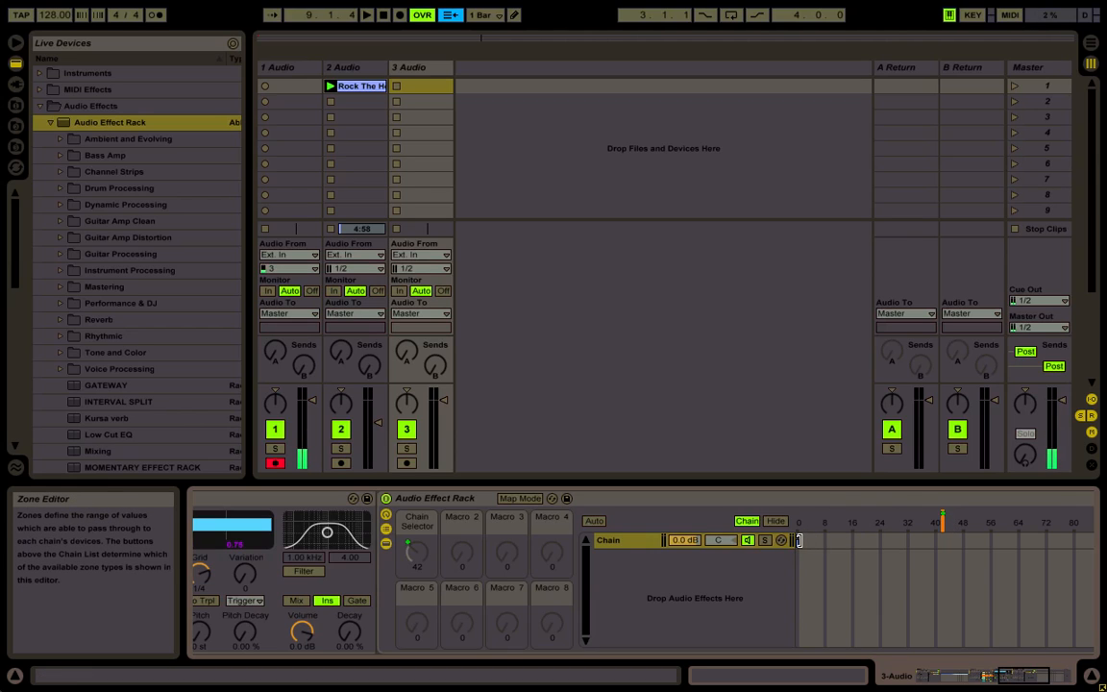
{"action": "left_click_drag", "start_coordinate": [799, 540], "coordinate": [943, 545]}
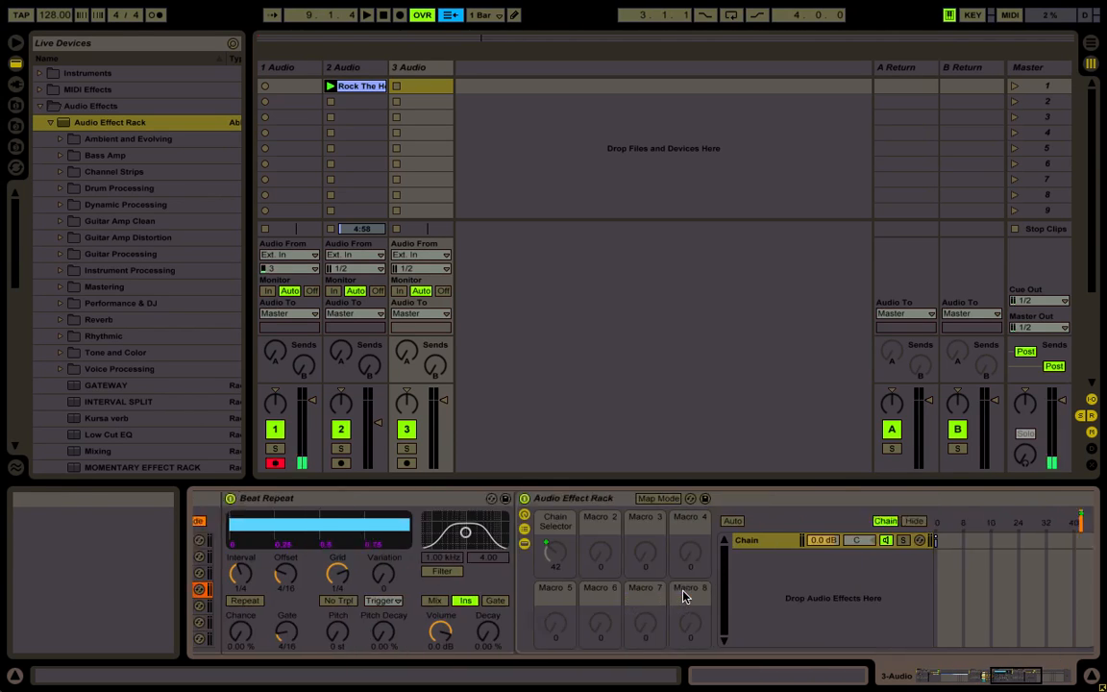
{"action": "scroll", "coordinate": [684, 596], "scroll_direction": "right", "scroll_amount": 5}
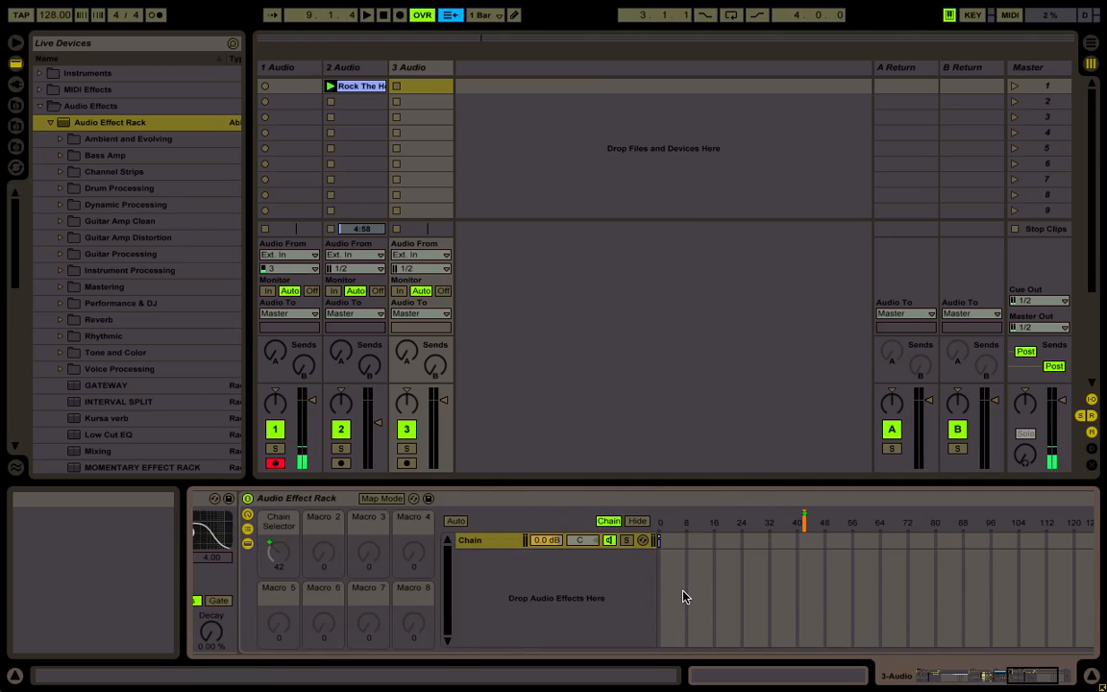
{"action": "mouse_move", "coordinate": [661, 540]}
{"action": "left_mouse_down"}
{"action": "mouse_move", "coordinate": [827, 532]}
{"action": "mouse_move", "coordinate": [807, 546]}
{"action": "left_mouse_up"}
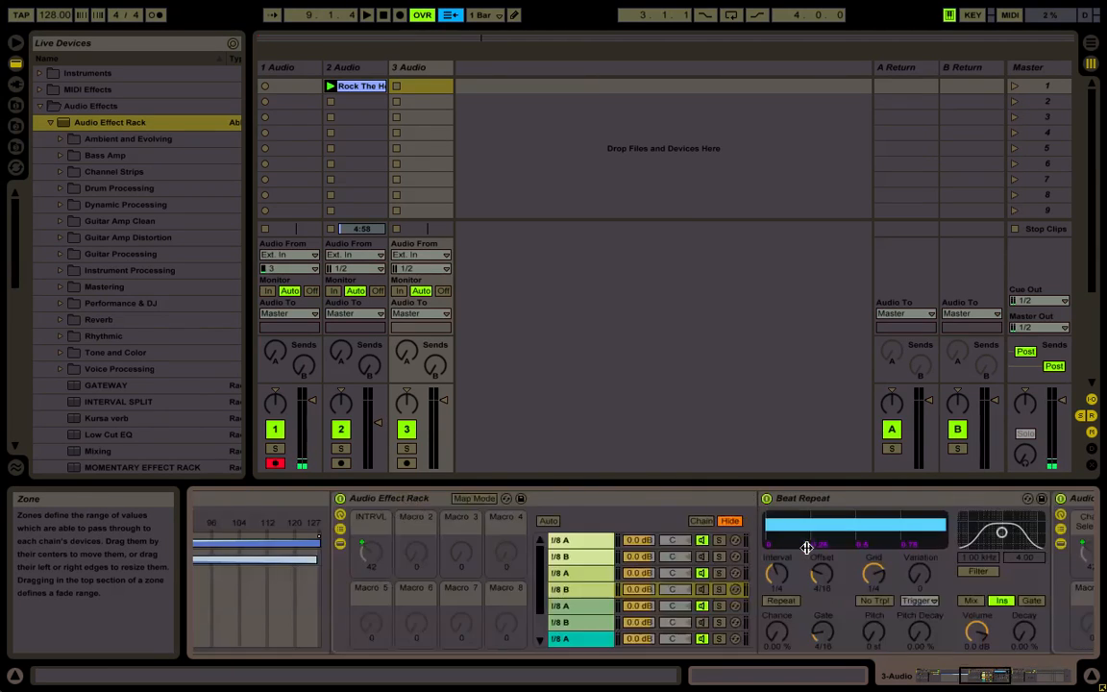
Move the nested rack's chain zone to 85 in the fifth chain, the A chain of the 1/2-interval pair
{"action": "left_click", "coordinate": [585, 608]}
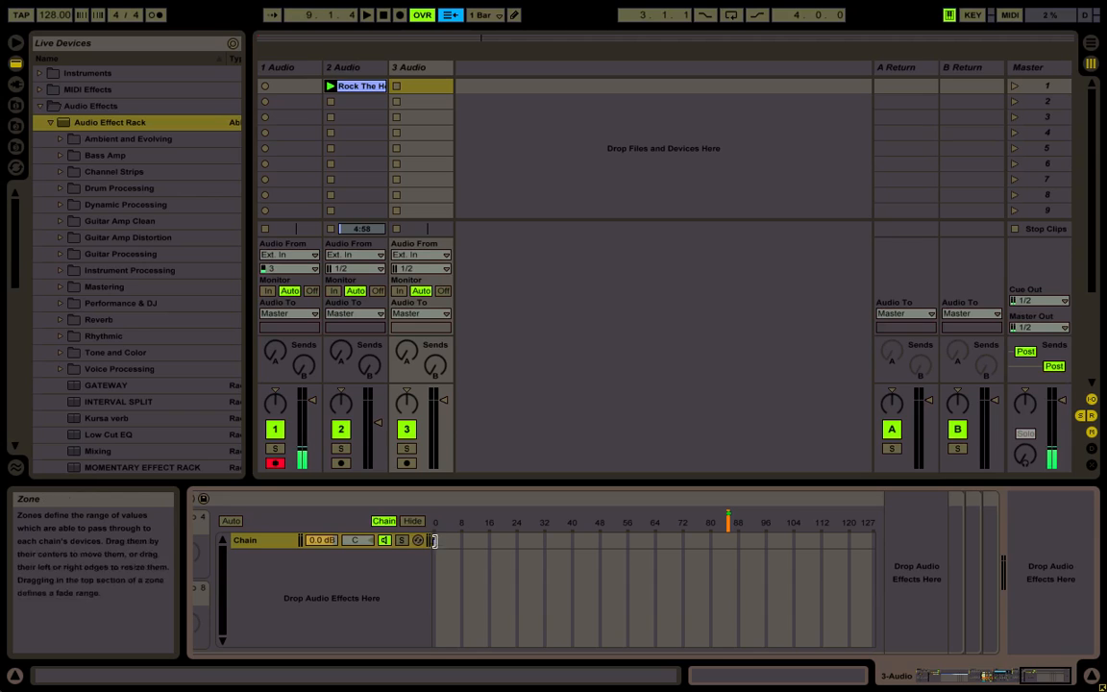
{"action": "left_click", "coordinate": [435, 544]}
{"action": "left_click_drag", "start_coordinate": [435, 544], "coordinate": [729, 552]}
Move the nested rack's chain zone to 85 in the sixth chain, the B chain of the 1/2-interval pair
{"action": "scroll", "coordinate": [729, 553], "scroll_direction": "left", "scroll_amount": 10}
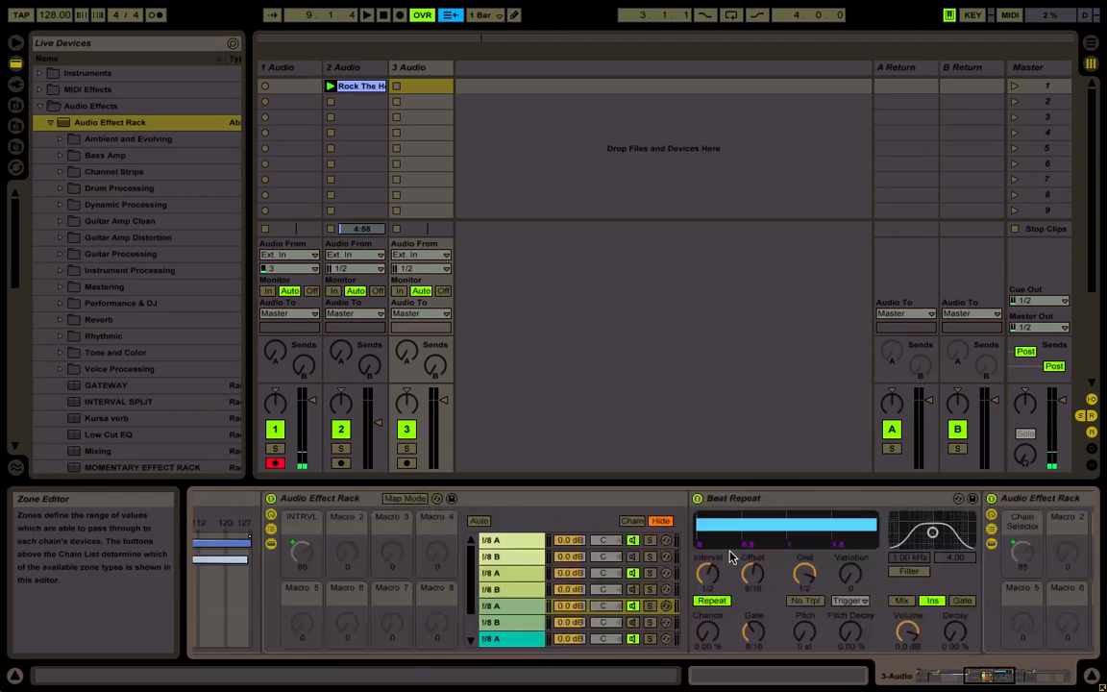
{"action": "left_click", "coordinate": [508, 630]}
{"action": "scroll", "coordinate": [508, 634], "scroll_direction": "right", "scroll_amount": 10}
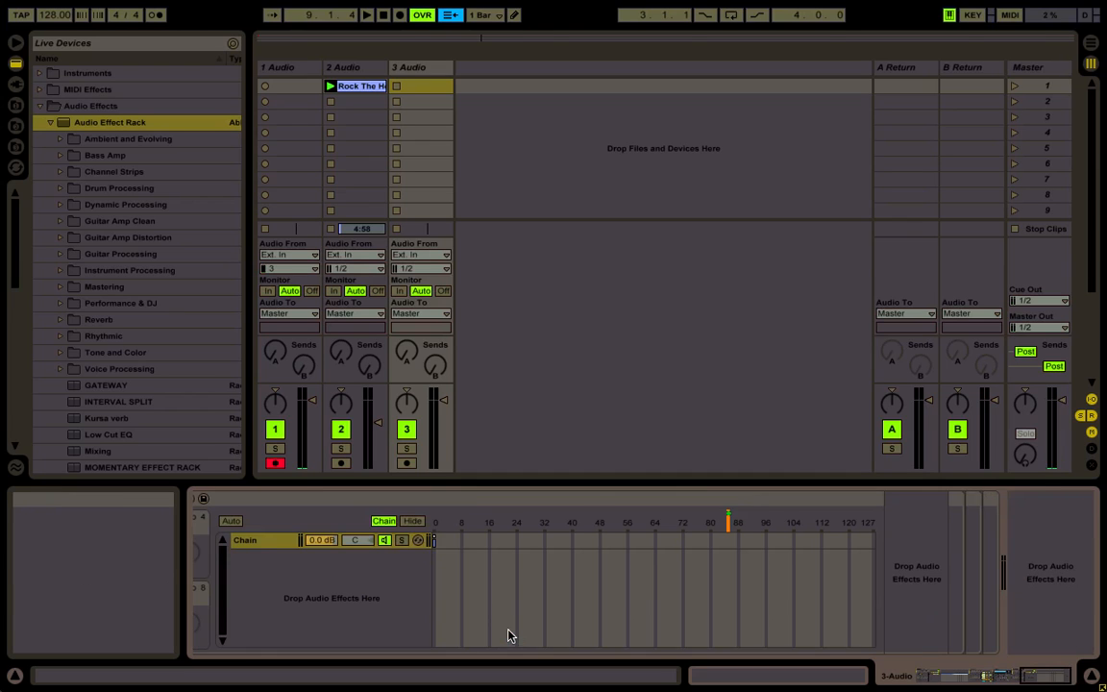
{"action": "left_click_drag", "start_coordinate": [435, 541], "coordinate": [731, 571]}
Move the nested rack's chain zone to 127 in the seventh chain, the A chain of the 1 Bar pair
{"action": "scroll", "coordinate": [731, 579], "scroll_direction": "left", "scroll_amount": 10}
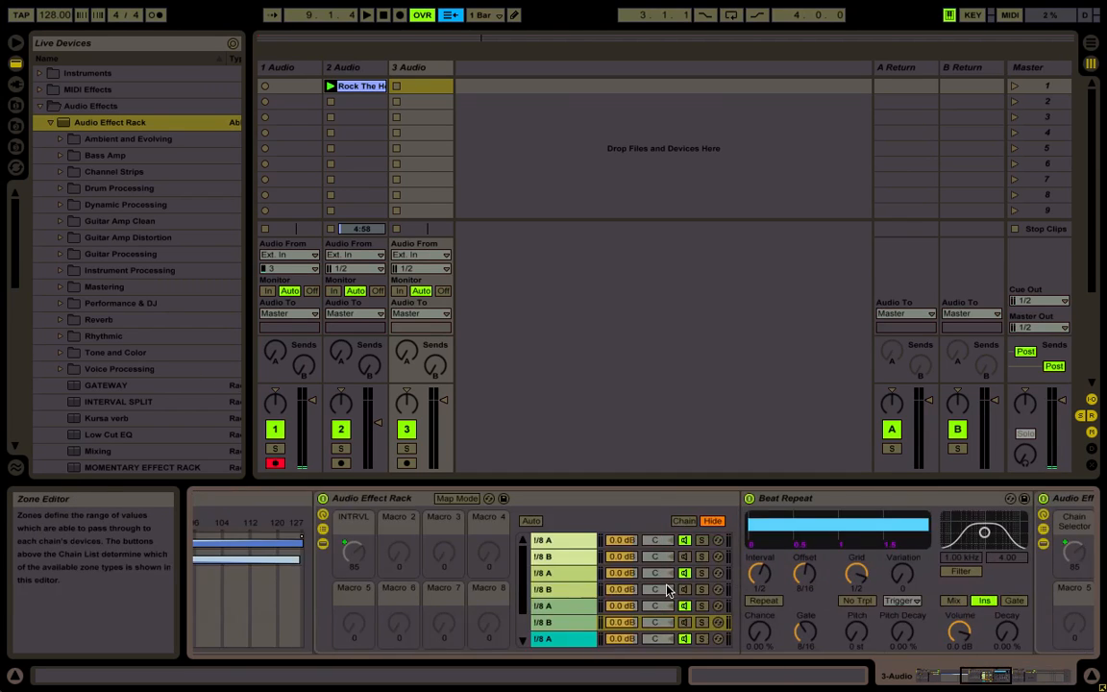
{"action": "left_click", "coordinate": [584, 637]}
{"action": "scroll", "coordinate": [678, 582], "scroll_direction": "right", "scroll_amount": 8}
{"action": "scroll", "coordinate": [678, 583], "scroll_direction": "right", "scroll_amount": 6}
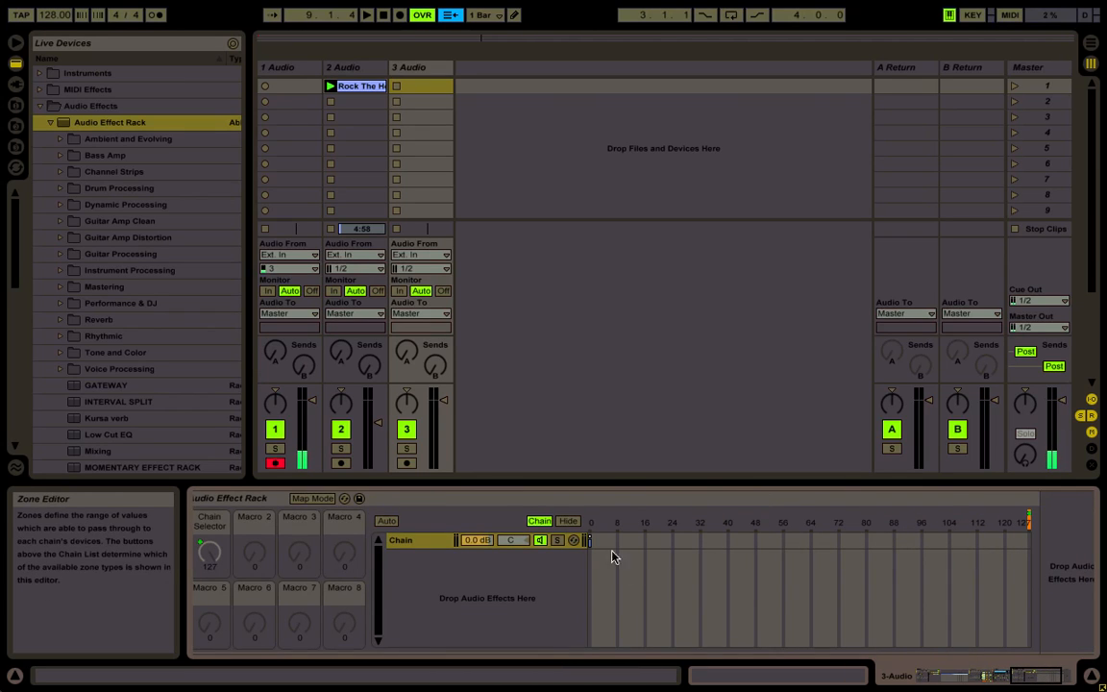
{"action": "left_click", "coordinate": [590, 538]}
{"action": "left_click_drag", "start_coordinate": [590, 538], "coordinate": [1104, 525]}
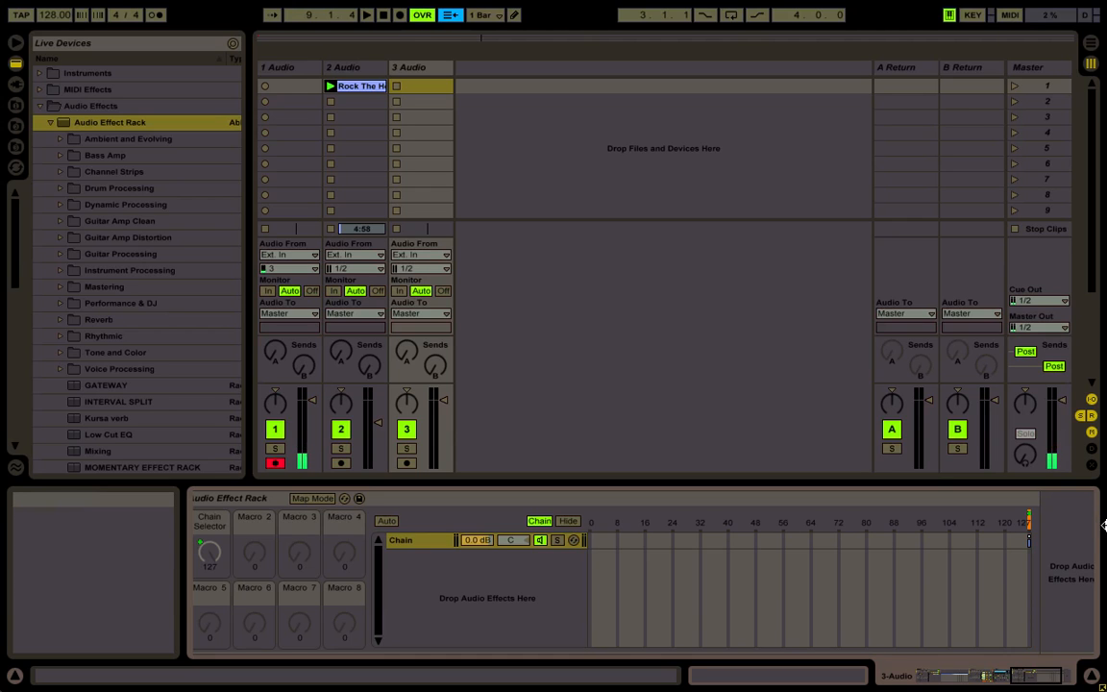
Move the nested rack's chain zone to 127 in the last chain, the B chain of the 1 Bar pair
{"action": "scroll", "coordinate": [707, 611], "scroll_direction": "left", "scroll_amount": 6}
{"action": "scroll", "coordinate": [388, 621], "scroll_direction": "down", "scroll_amount": 3}
{"action": "left_click", "coordinate": [323, 635]}
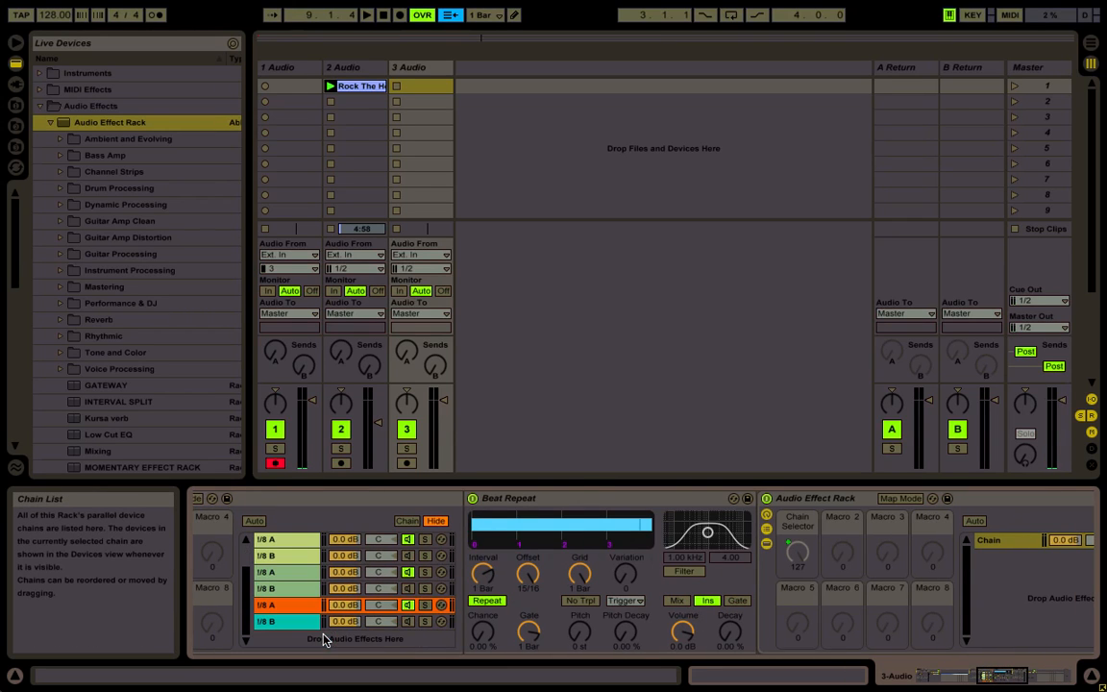
{"action": "left_click", "coordinate": [299, 626]}
{"action": "scroll", "coordinate": [683, 530], "scroll_direction": "right", "scroll_amount": 10}
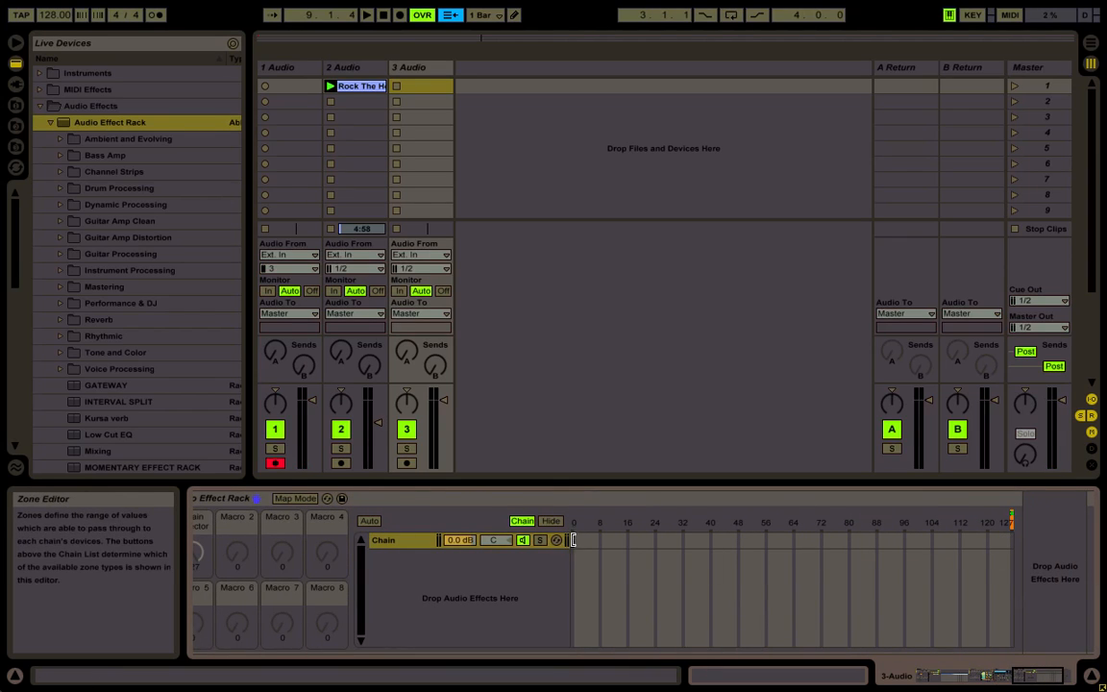
{"action": "left_click_drag", "start_coordinate": [574, 540], "coordinate": [1015, 545]}
In MIDI mapping mode, assign the on/off switch of track 3's outer Audio Effect Rack to note C-1 on channel 1
{"action": "scroll", "coordinate": [675, 552], "scroll_direction": "left", "scroll_amount": 10}
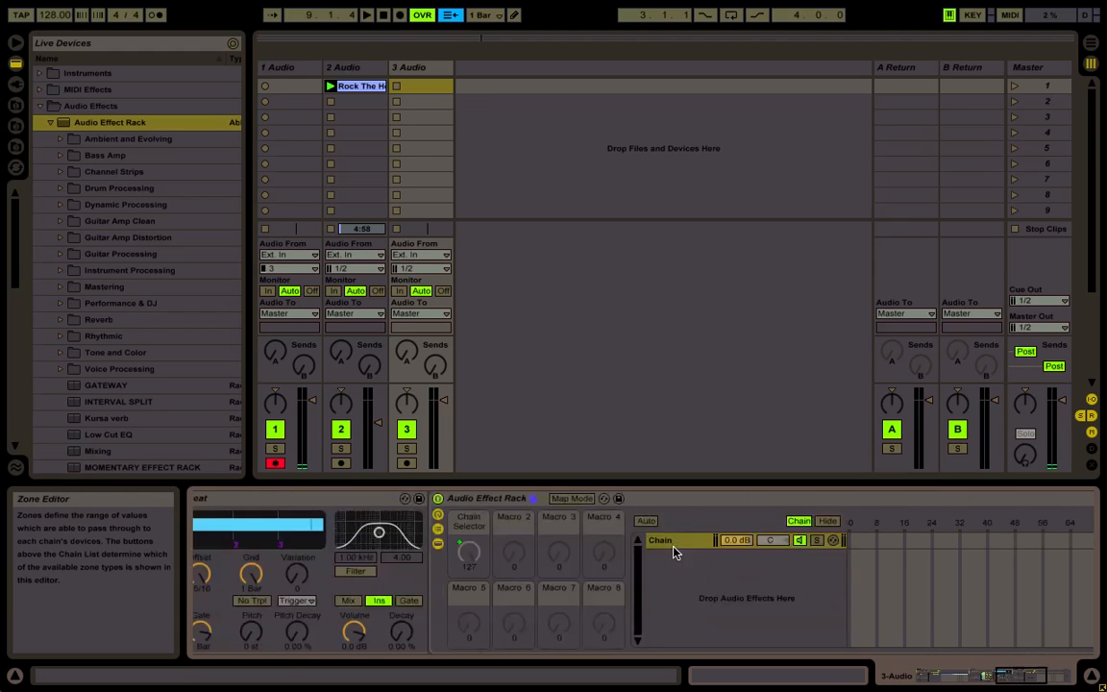
{"action": "scroll", "coordinate": [675, 552], "scroll_direction": "left", "scroll_amount": 8}
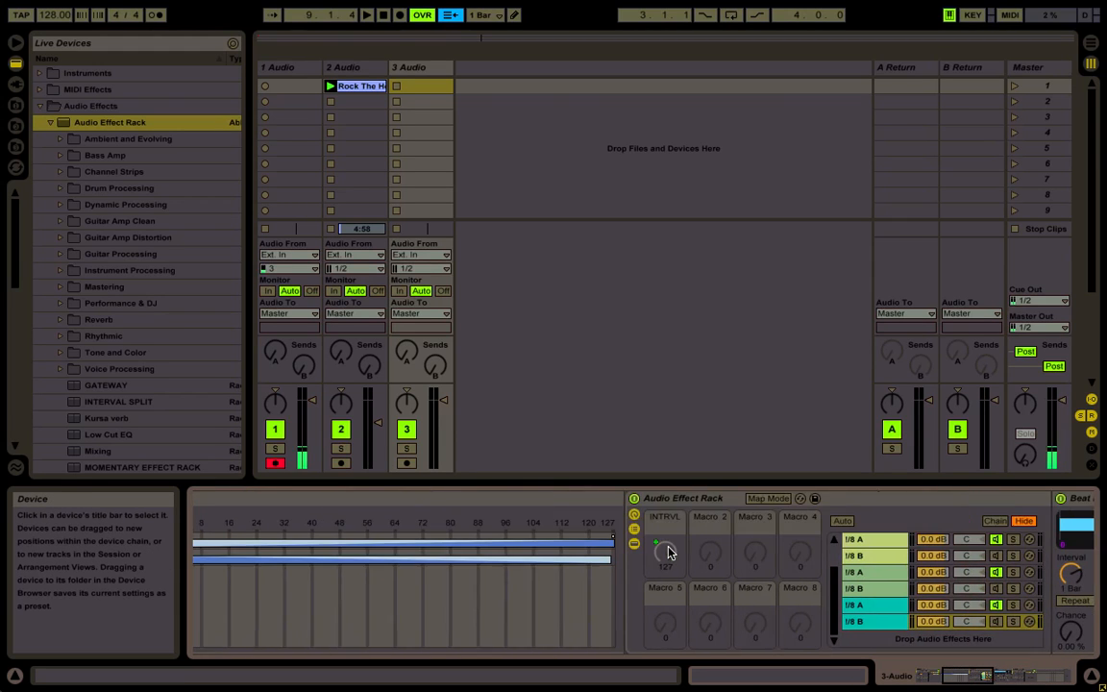
{"action": "key", "text": "ctrl+m"}
{"action": "scroll", "coordinate": [670, 552], "scroll_direction": "right", "scroll_amount": 8}
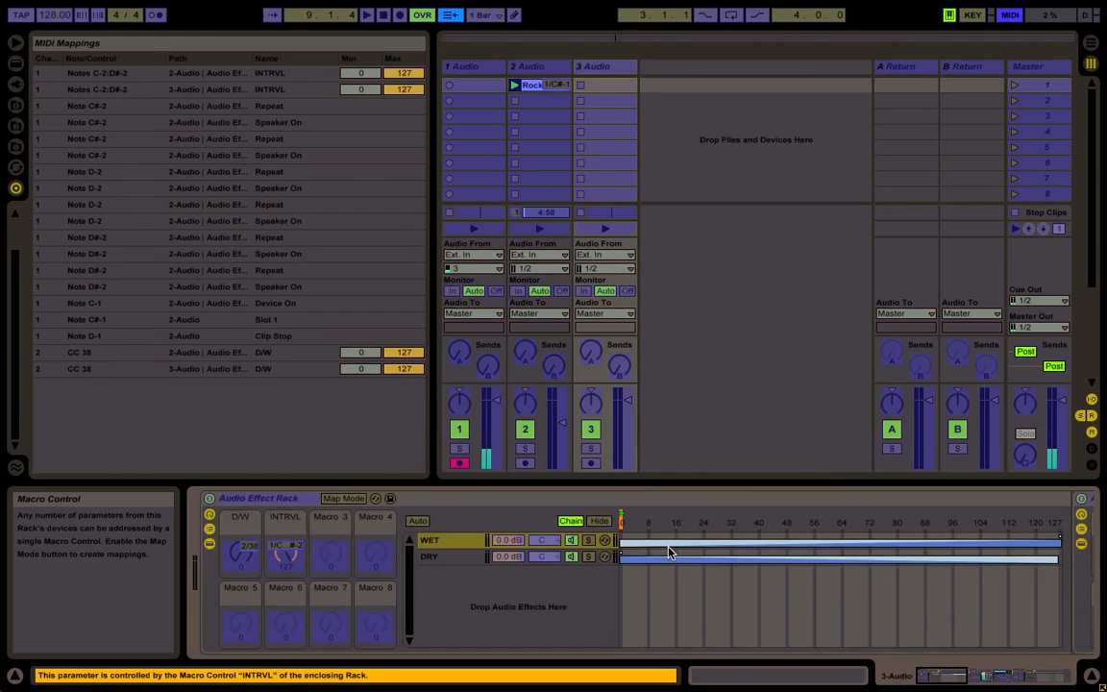
{"action": "left_click", "coordinate": [211, 499]}
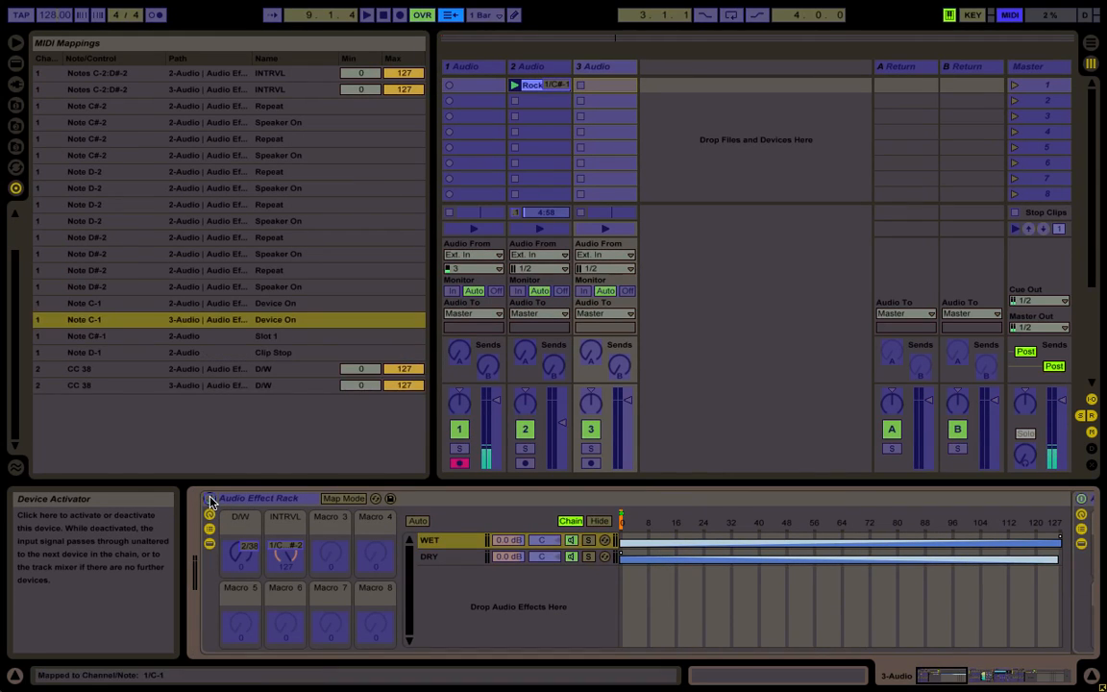
Map the chain activators and Beat Repeat Repeat switches of the 1/8-interval A and B chains to note C-2
{"action": "scroll", "coordinate": [285, 548], "scroll_direction": "right", "scroll_amount": 15}
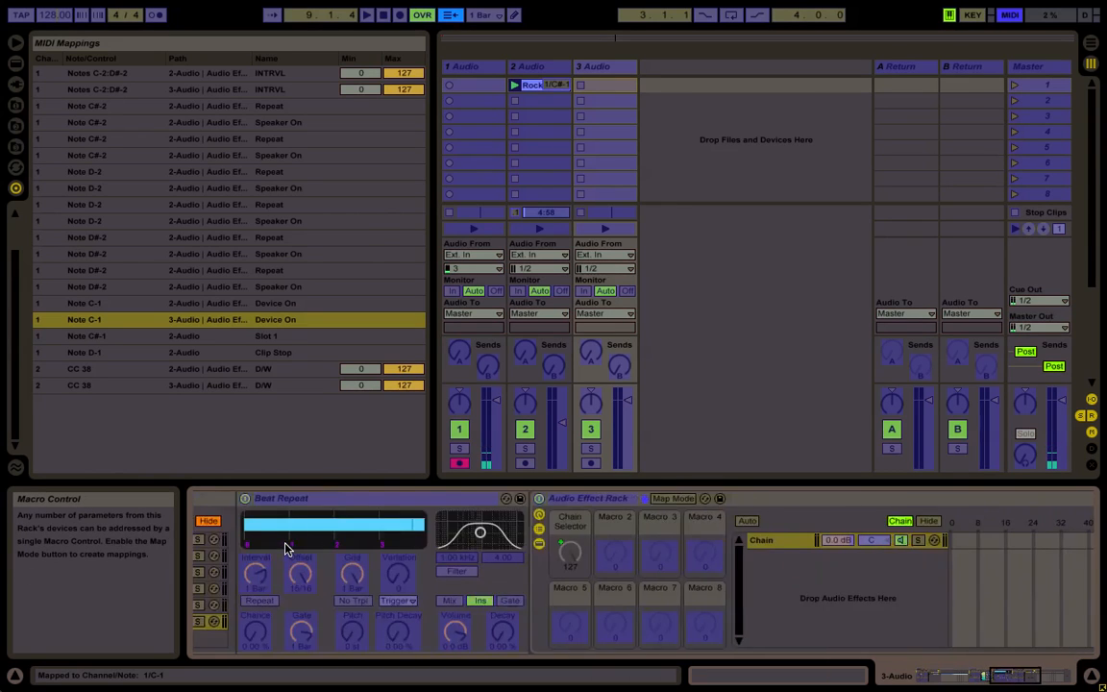
{"action": "scroll", "coordinate": [285, 548], "scroll_direction": "left", "scroll_amount": 8}
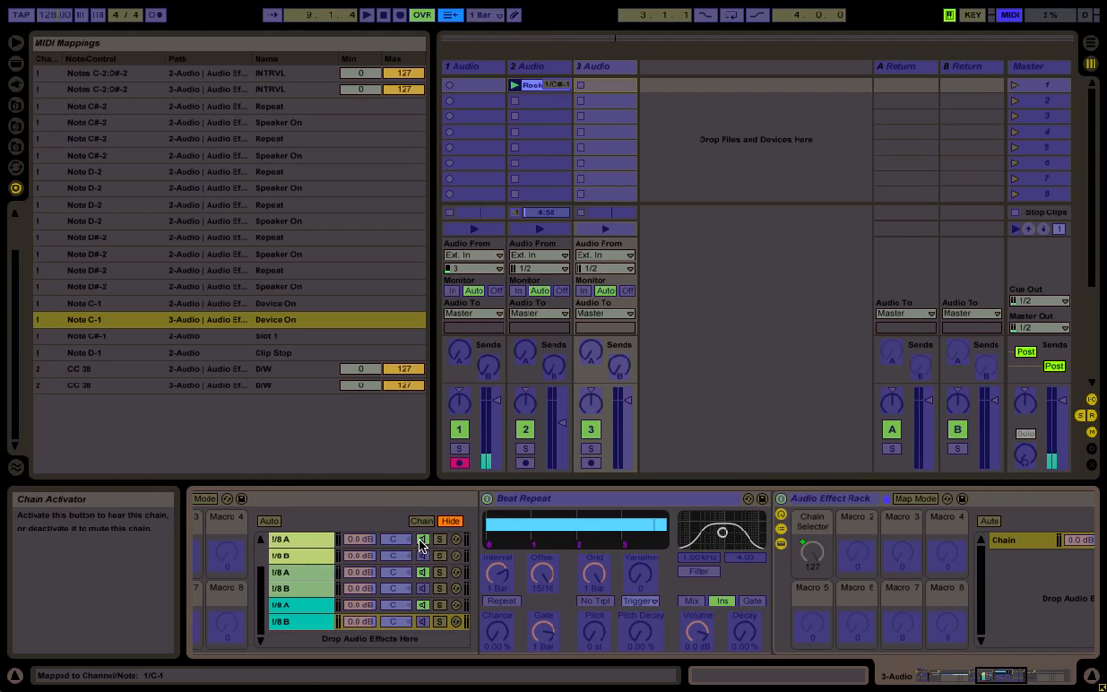
{"action": "left_click", "coordinate": [421, 540]}
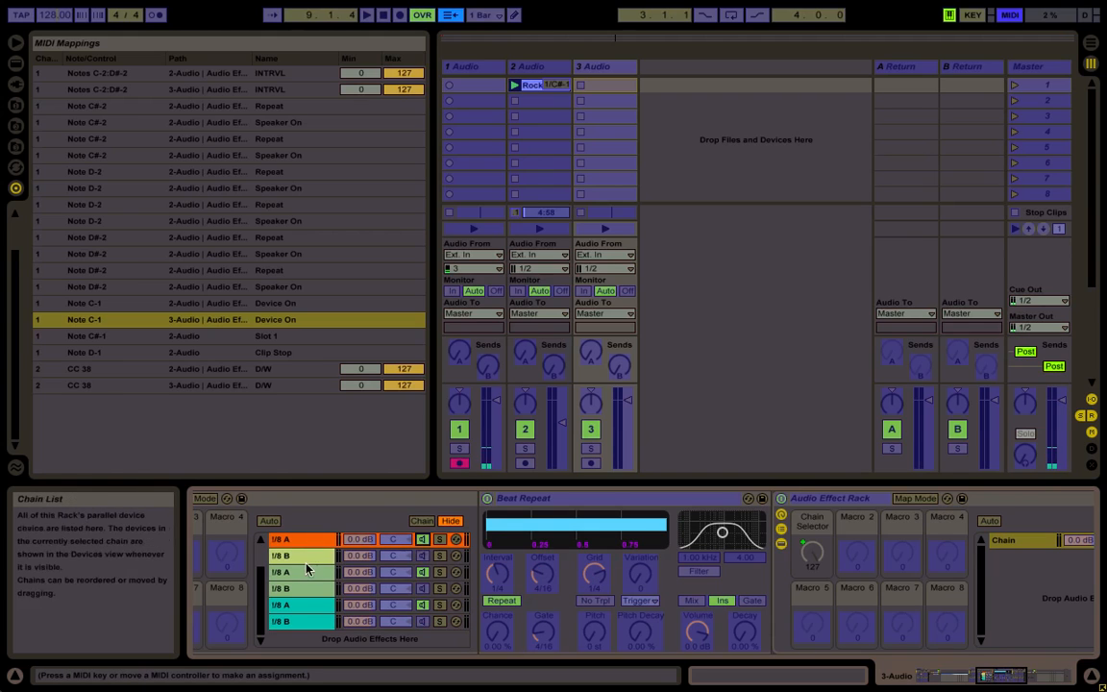
{"action": "scroll", "coordinate": [300, 583], "scroll_direction": "up", "scroll_amount": 2}
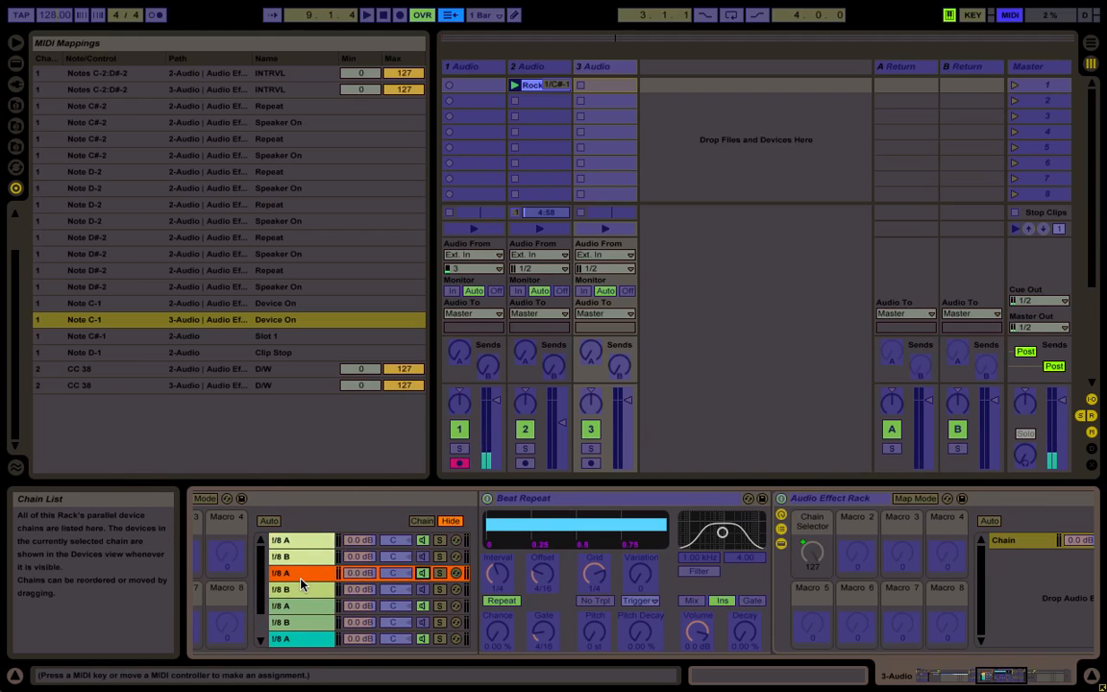
{"action": "left_click", "coordinate": [312, 541]}
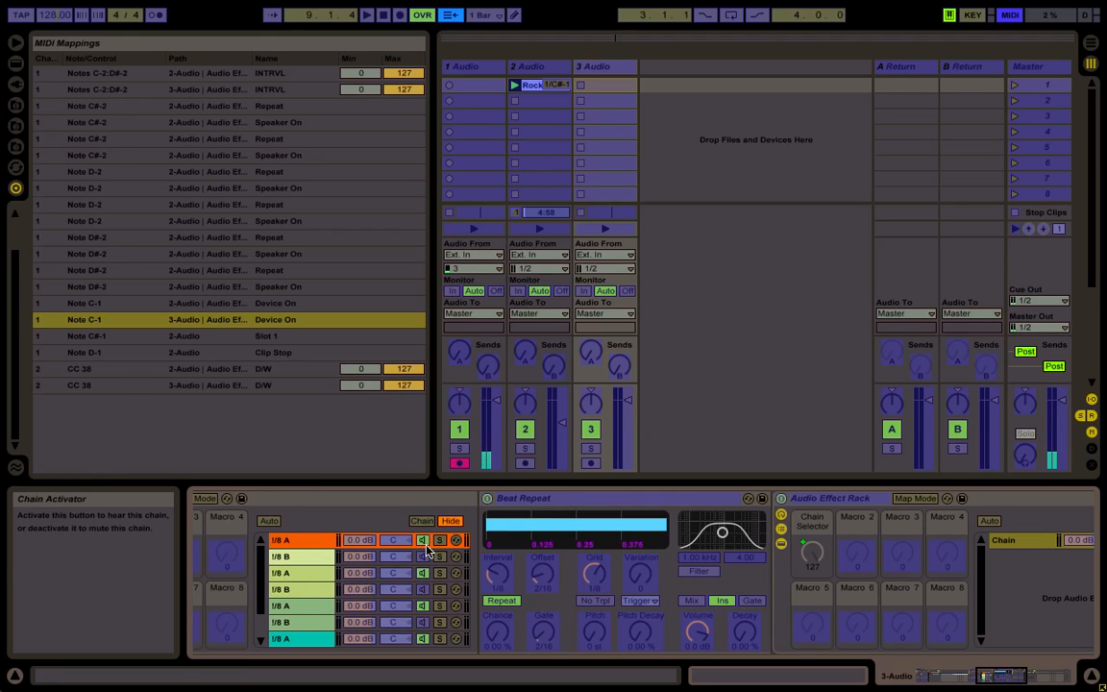
{"action": "left_click", "coordinate": [422, 541]}
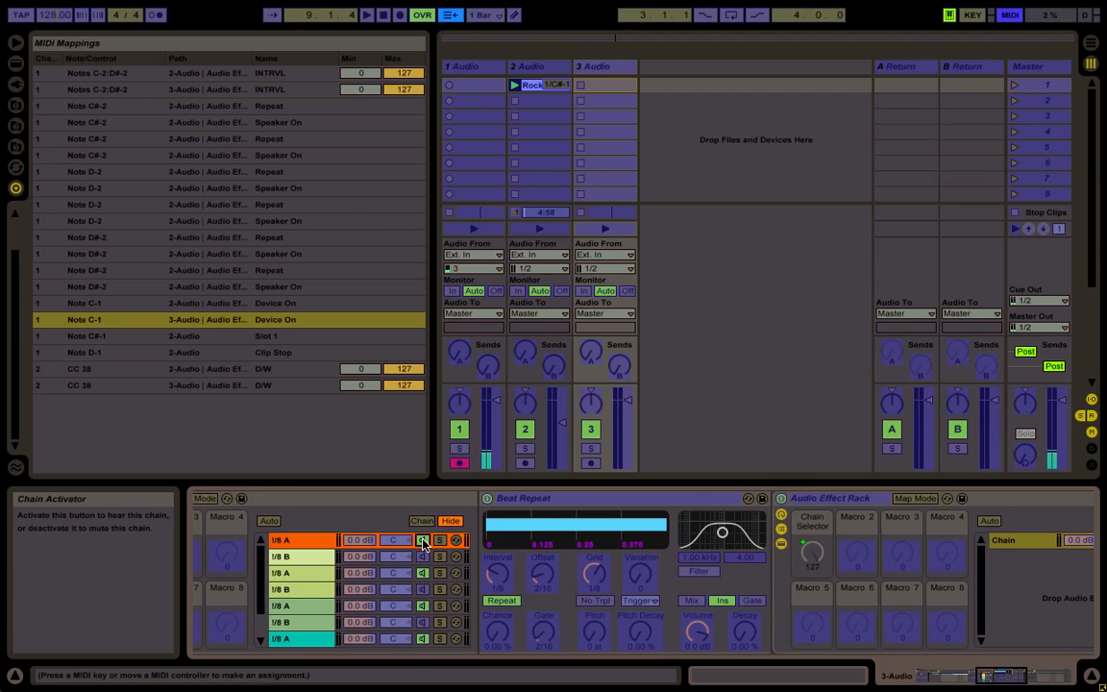
{"action": "left_click", "coordinate": [500, 602]}
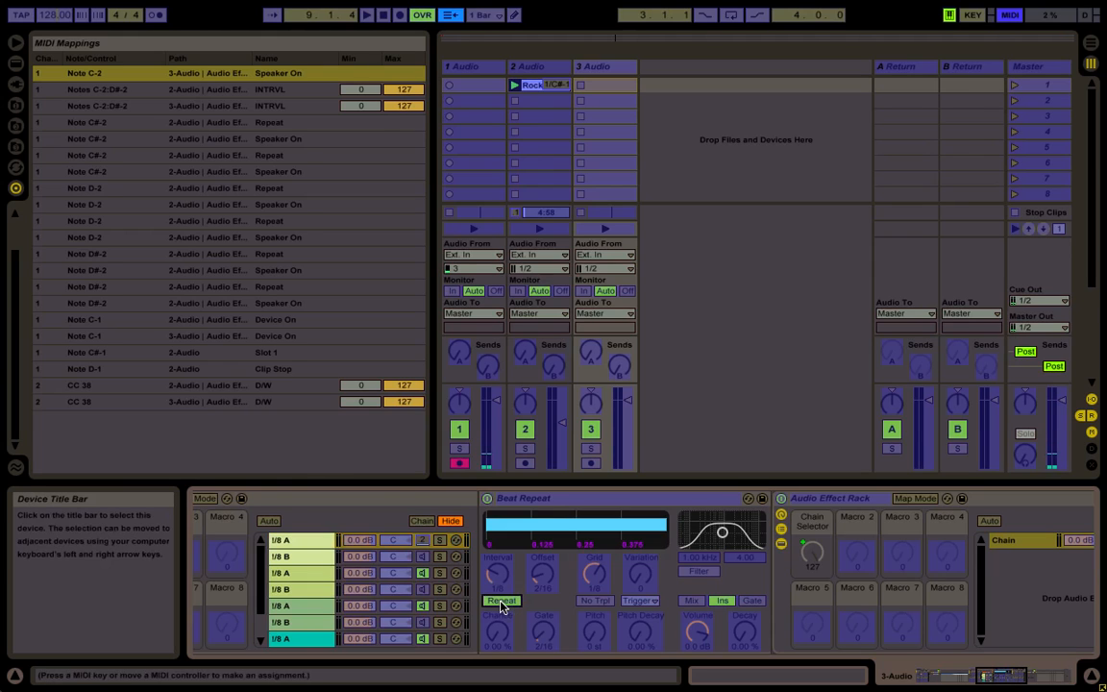
{"action": "left_click", "coordinate": [424, 557]}
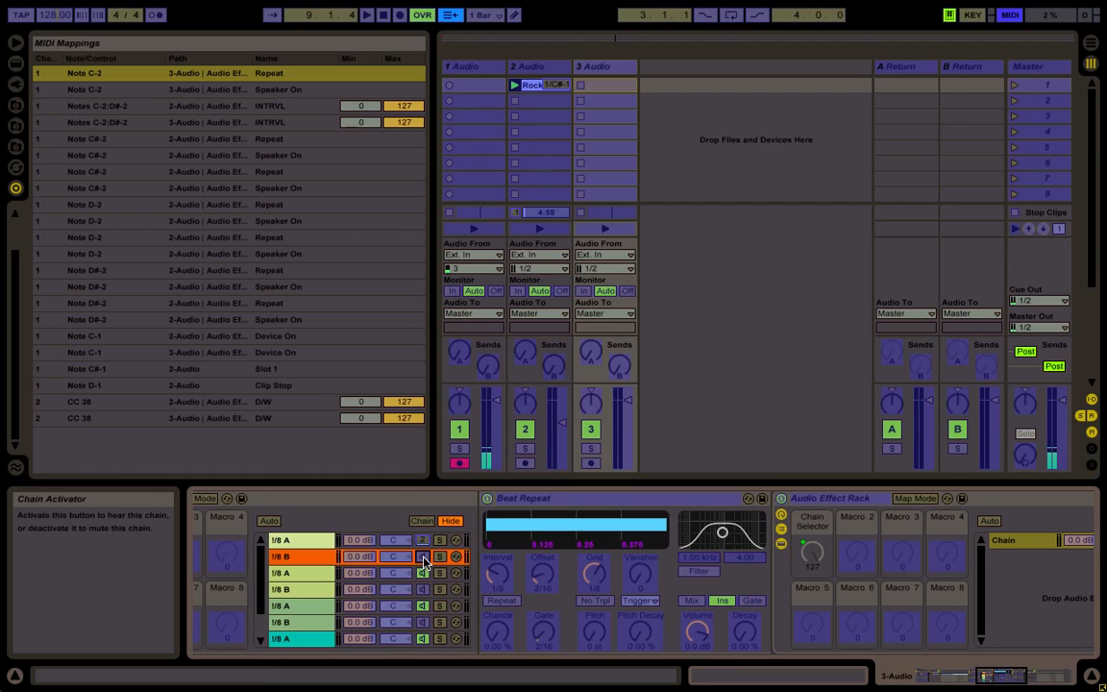
{"action": "left_click", "coordinate": [500, 601]}
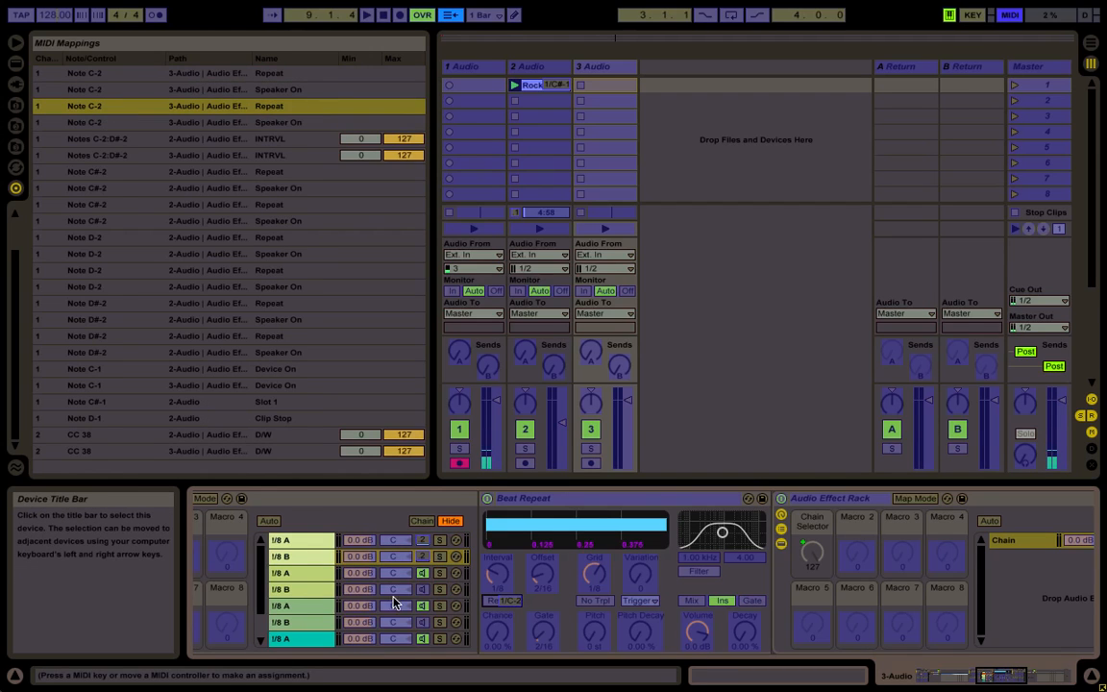
Map the chain activators and Repeat switches of the 1/4-interval A and B chains to note C#-2
{"action": "left_click", "coordinate": [424, 573]}
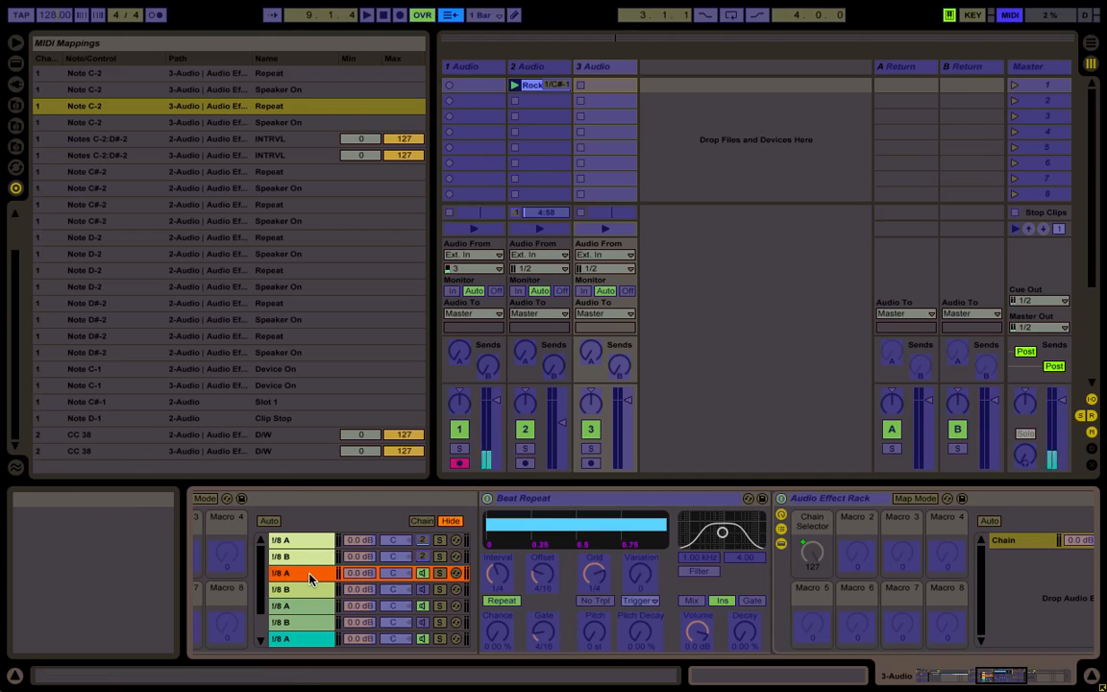
{"action": "left_click", "coordinate": [502, 601]}
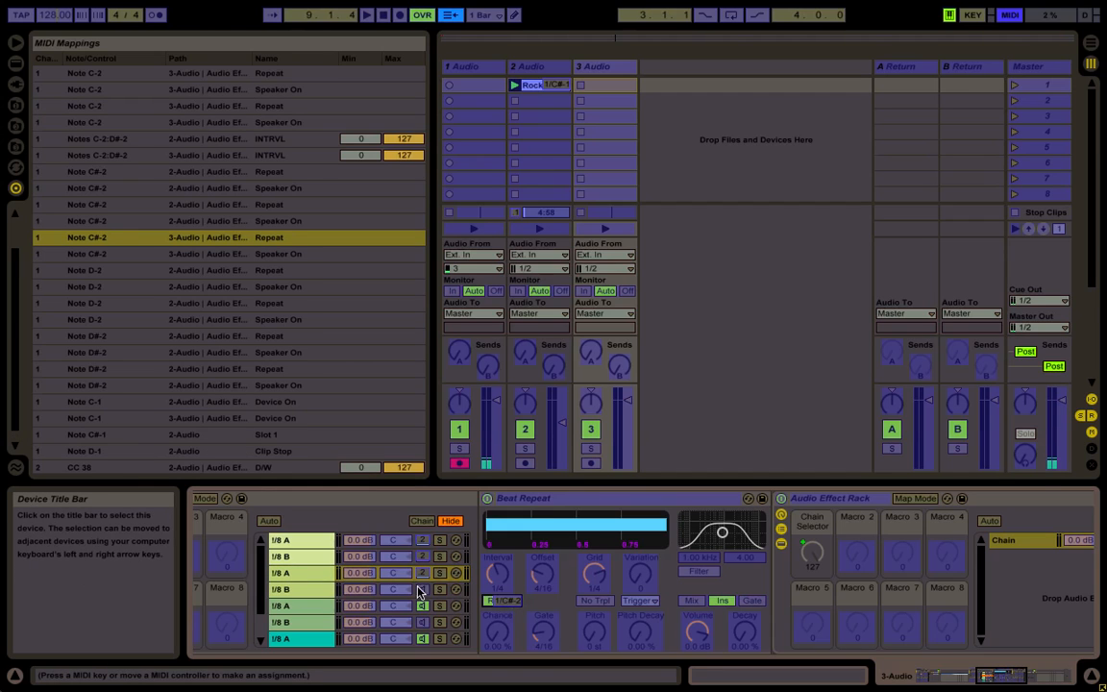
{"action": "left_click", "coordinate": [456, 589]}
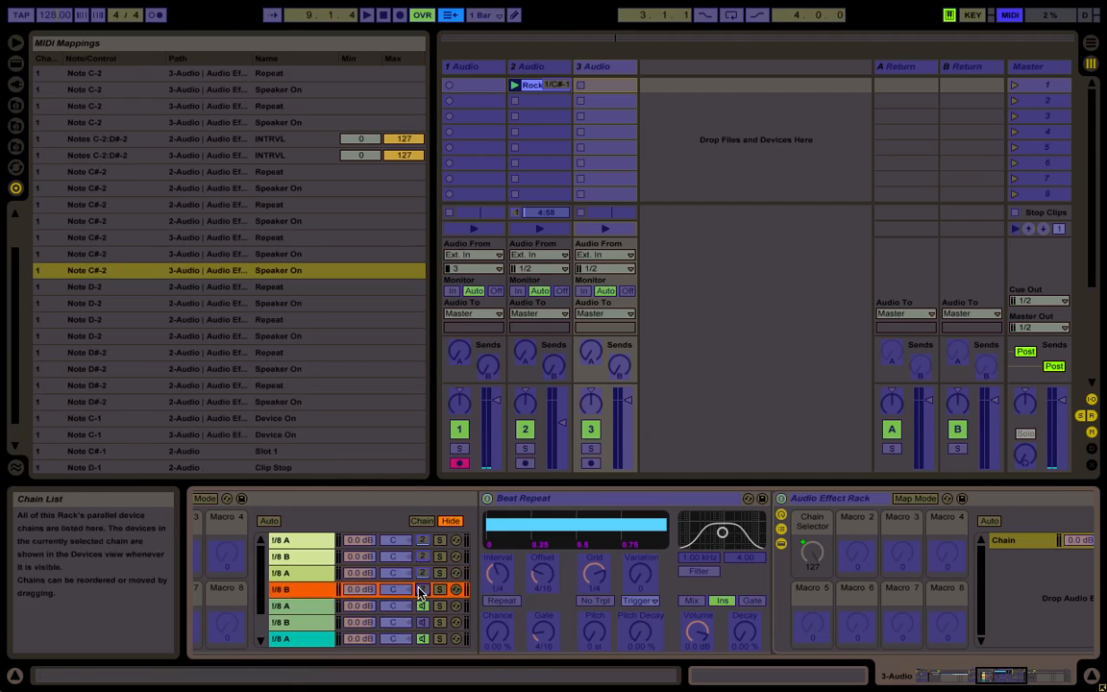
{"action": "left_click", "coordinate": [514, 608]}
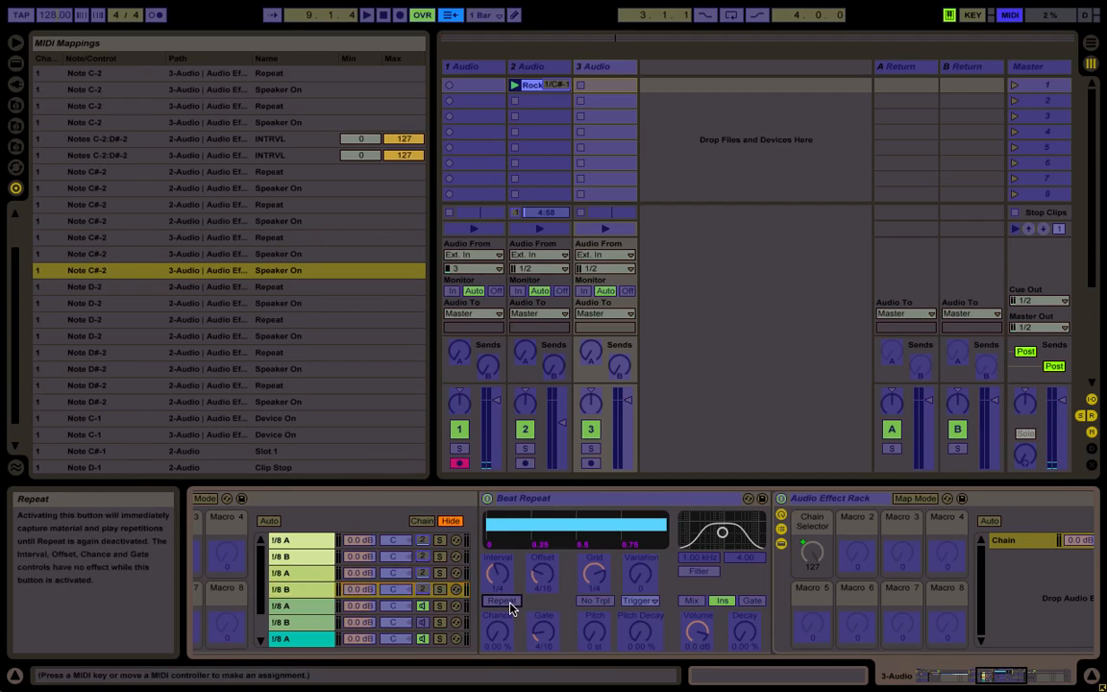
Map the chain activators and Repeat switches of the 1/2-interval A and B chains to note D-2
{"action": "left_click", "coordinate": [439, 608]}
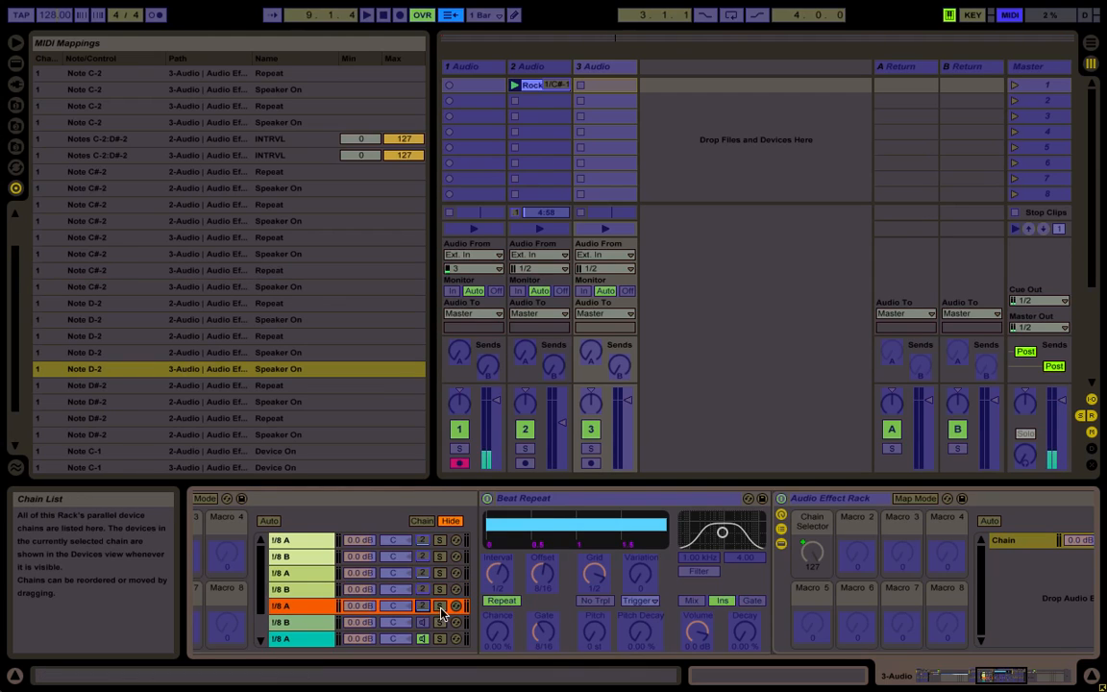
{"action": "left_click", "coordinate": [496, 606]}
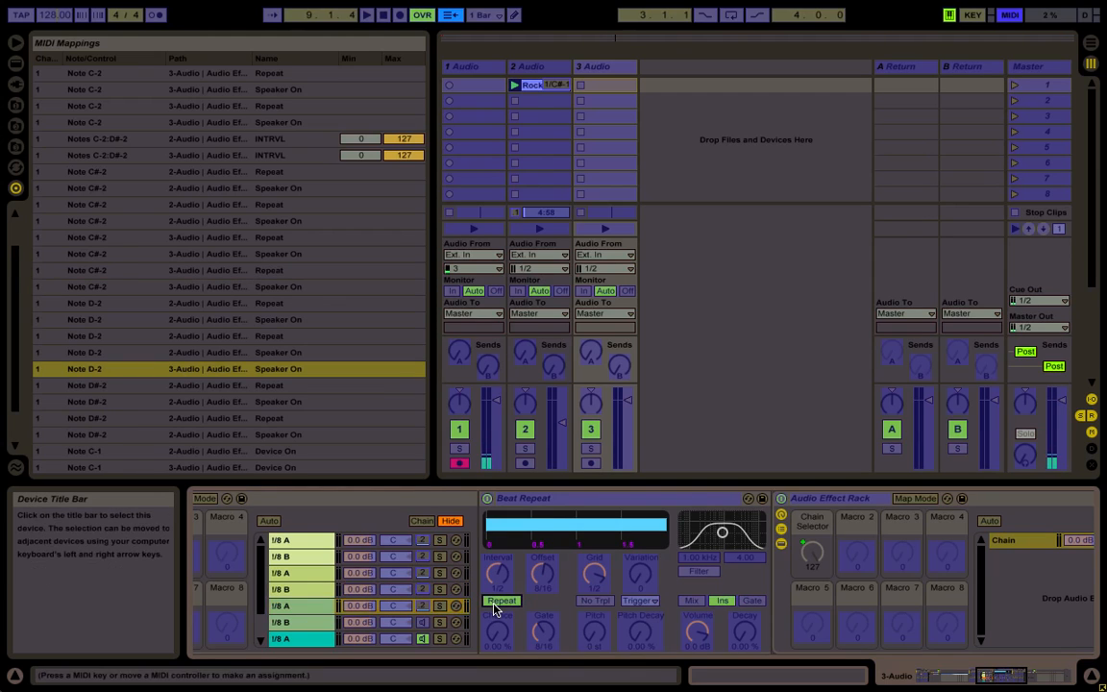
{"action": "left_click", "coordinate": [424, 622]}
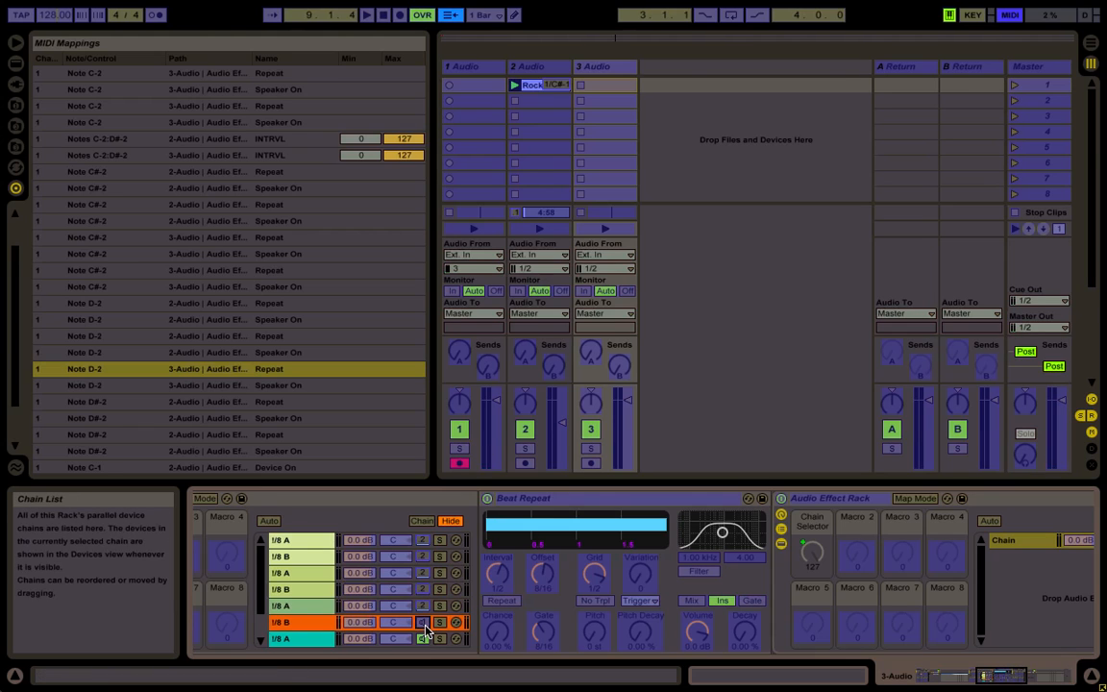
{"action": "left_click", "coordinate": [516, 603]}
Map the chain activators and Repeat switches of the 1 Bar A and B chains to note D#-2, and leave MIDI mapping mode
{"action": "scroll", "coordinate": [369, 599], "scroll_direction": "down", "scroll_amount": 2}
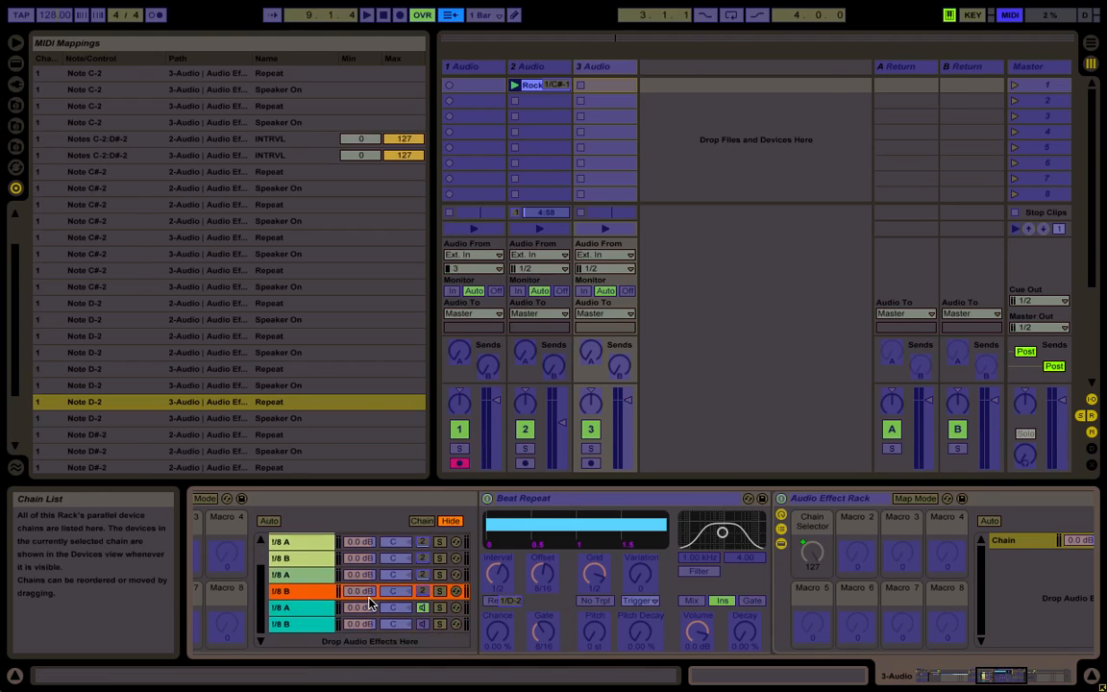
{"action": "left_click", "coordinate": [286, 604]}
{"action": "left_click", "coordinate": [421, 604]}
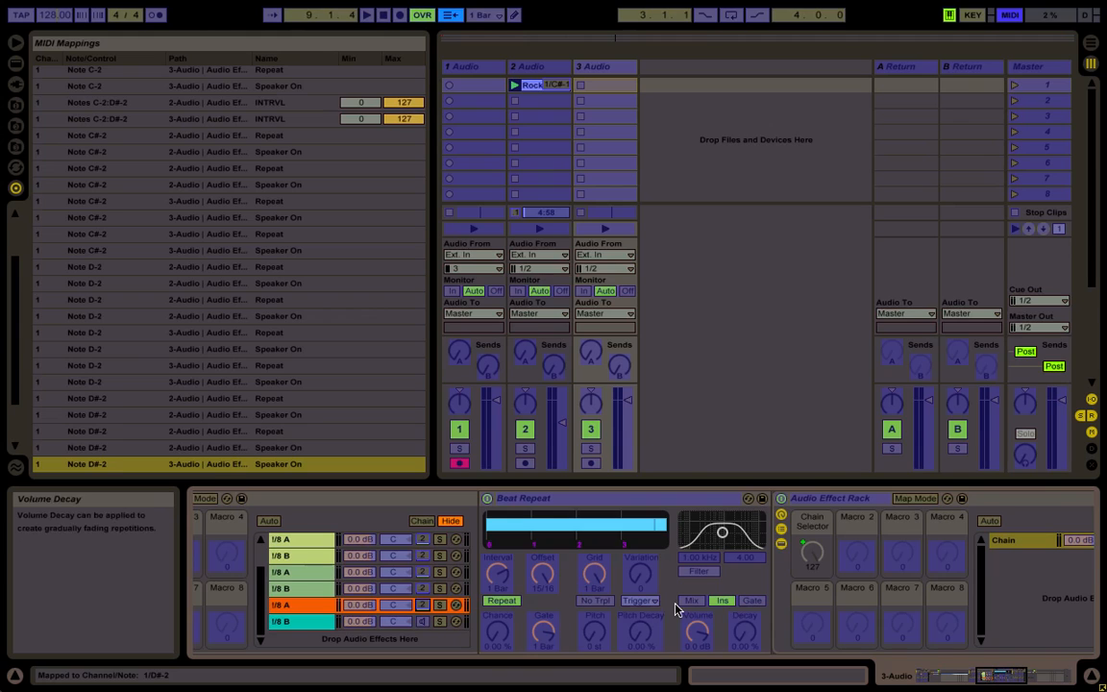
{"action": "left_click", "coordinate": [501, 601]}
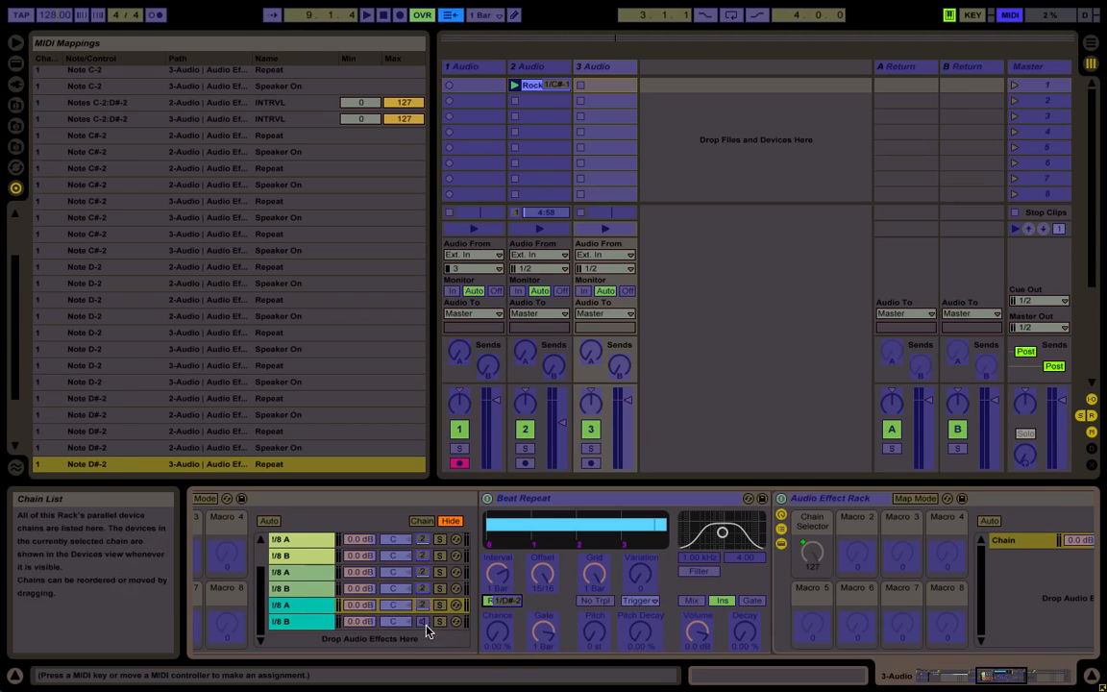
{"action": "left_click", "coordinate": [428, 624]}
{"action": "left_click", "coordinate": [500, 603]}
{"action": "key", "text": "e"}
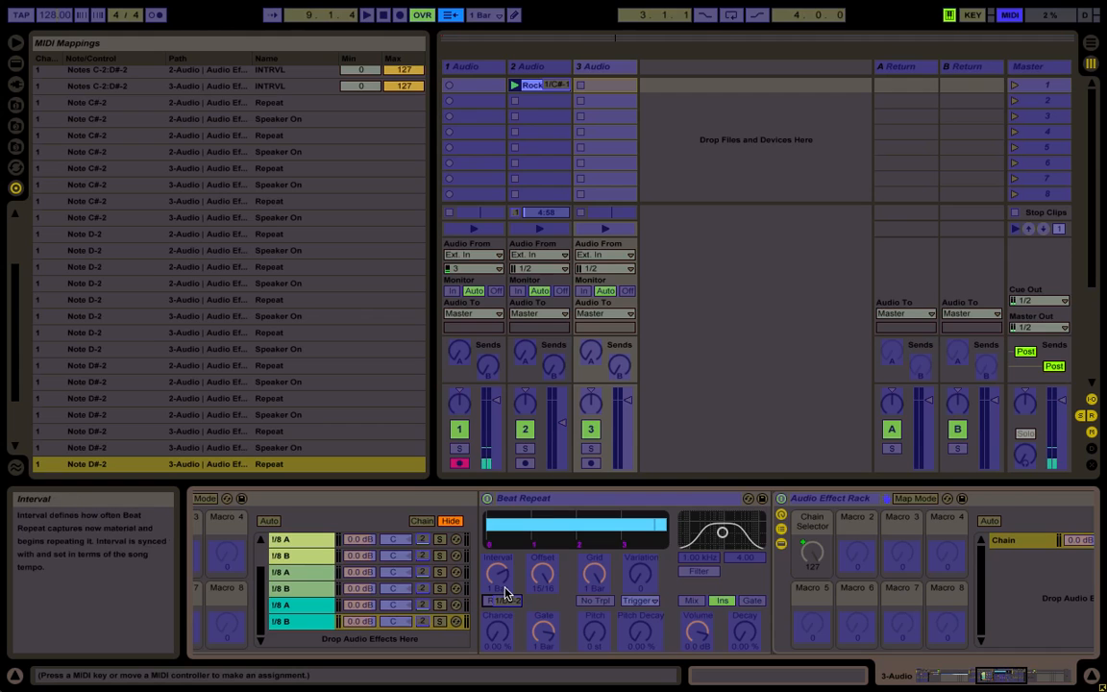
{"action": "key", "text": "ctrl+m"}
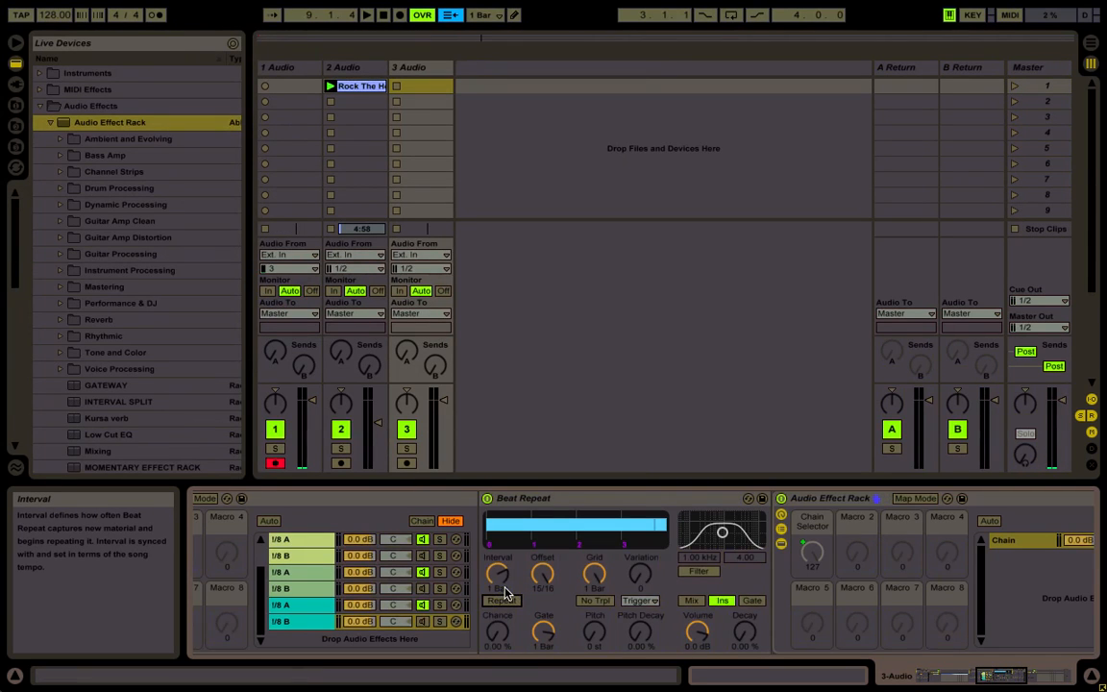
Move the Rock The House clip from the second audio track to the first slot of the 3 Audio track
{"action": "scroll", "coordinate": [504, 593], "scroll_direction": "left", "scroll_amount": 15}
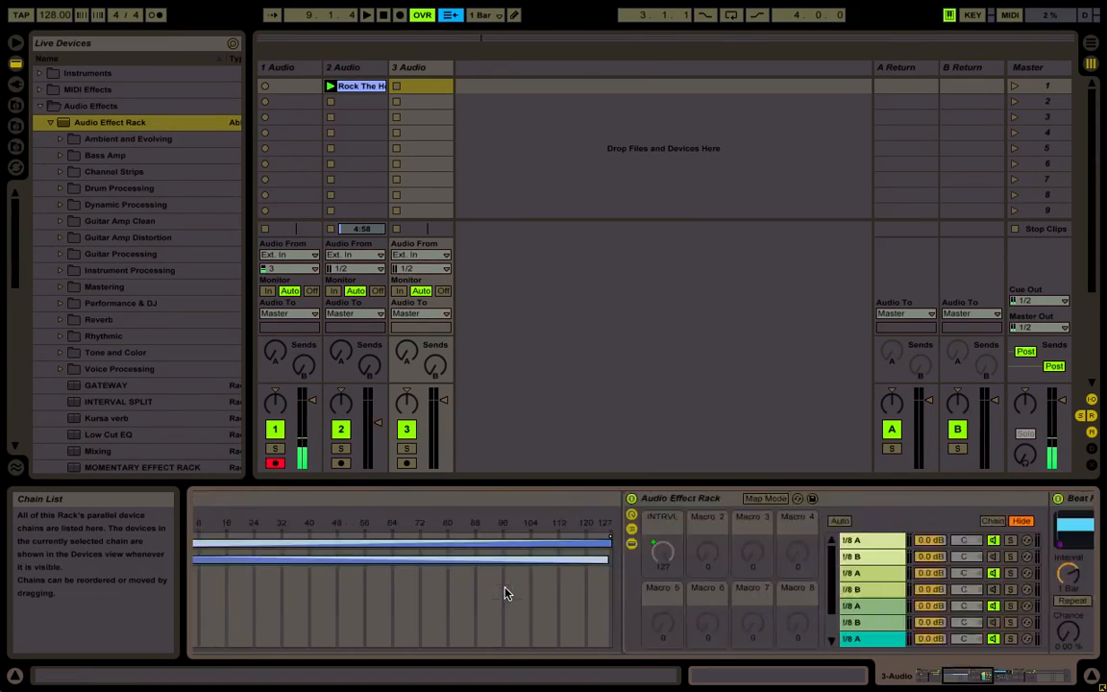
{"action": "scroll", "coordinate": [505, 593], "scroll_direction": "left", "scroll_amount": 5}
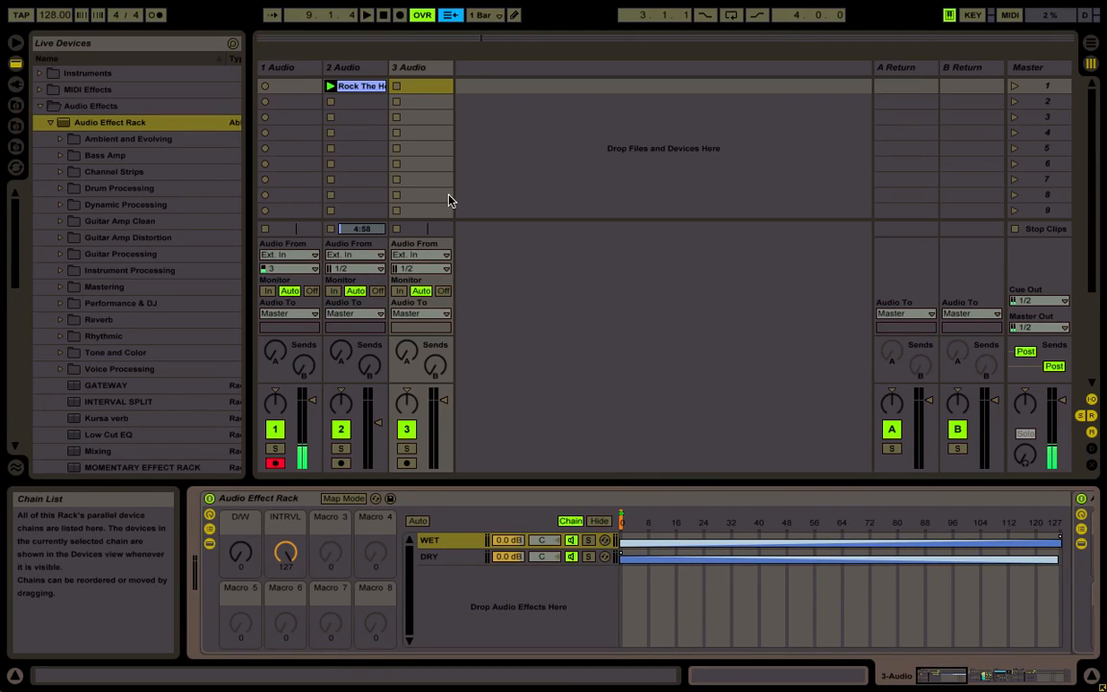
{"action": "left_click_drag", "start_coordinate": [354, 87], "coordinate": [423, 87]}
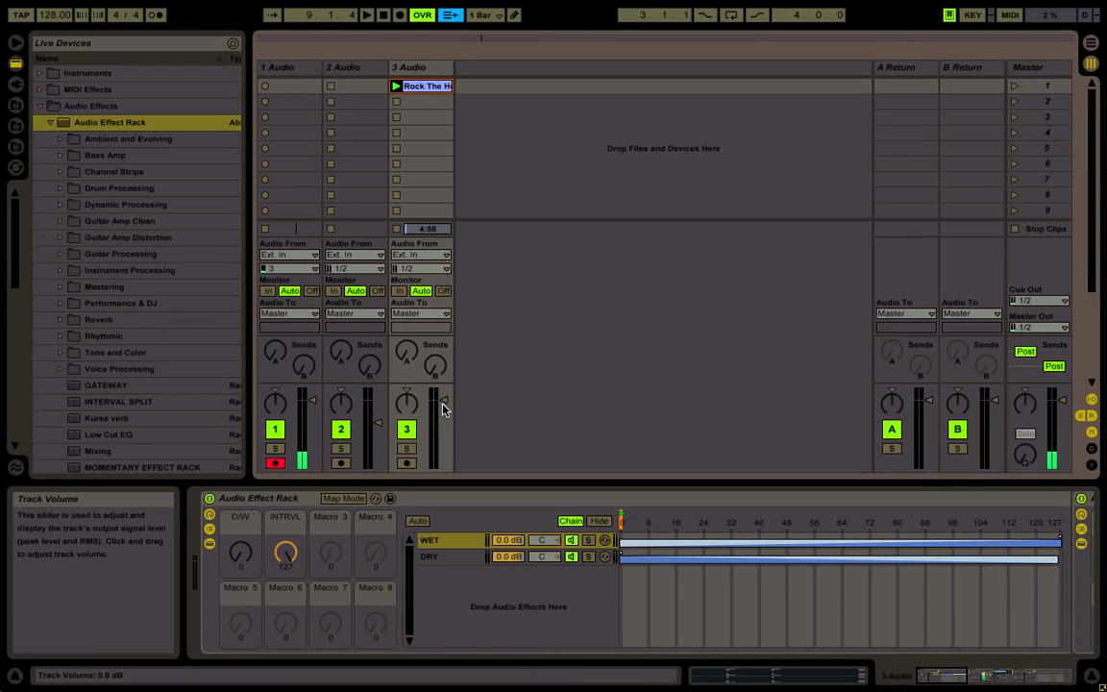
Play the clip through track 3's MIDI-mapped rack to test it, and select the outer Audio Effect Rack after stopping
{"action": "key", "text": "space"}
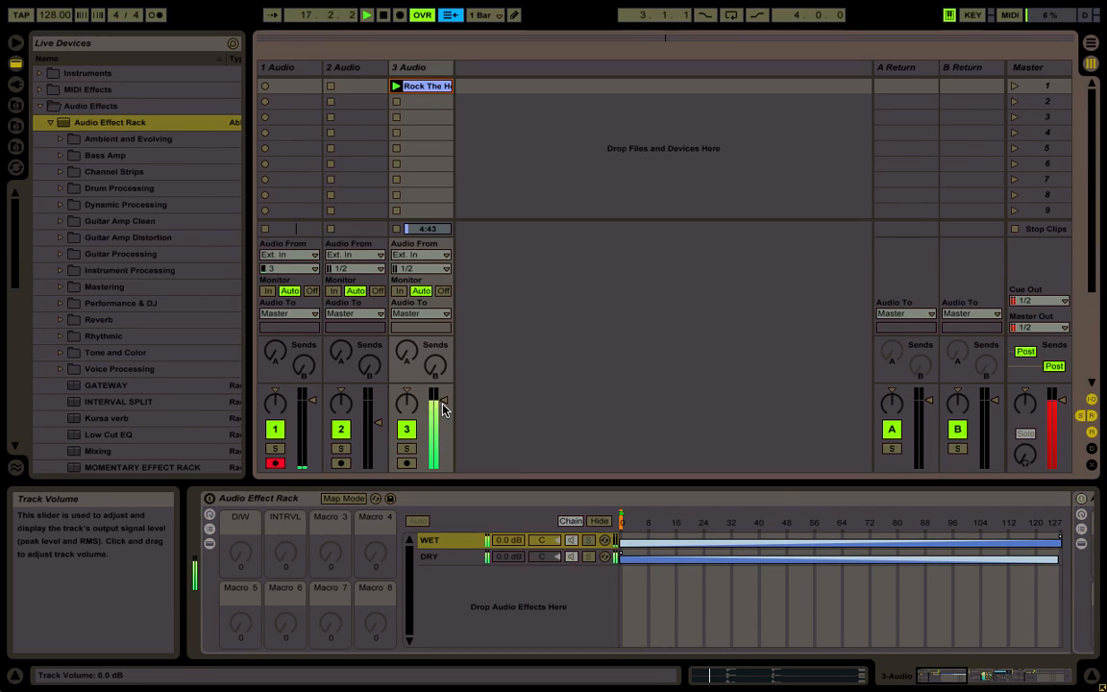
{"action": "key", "text": "space"}
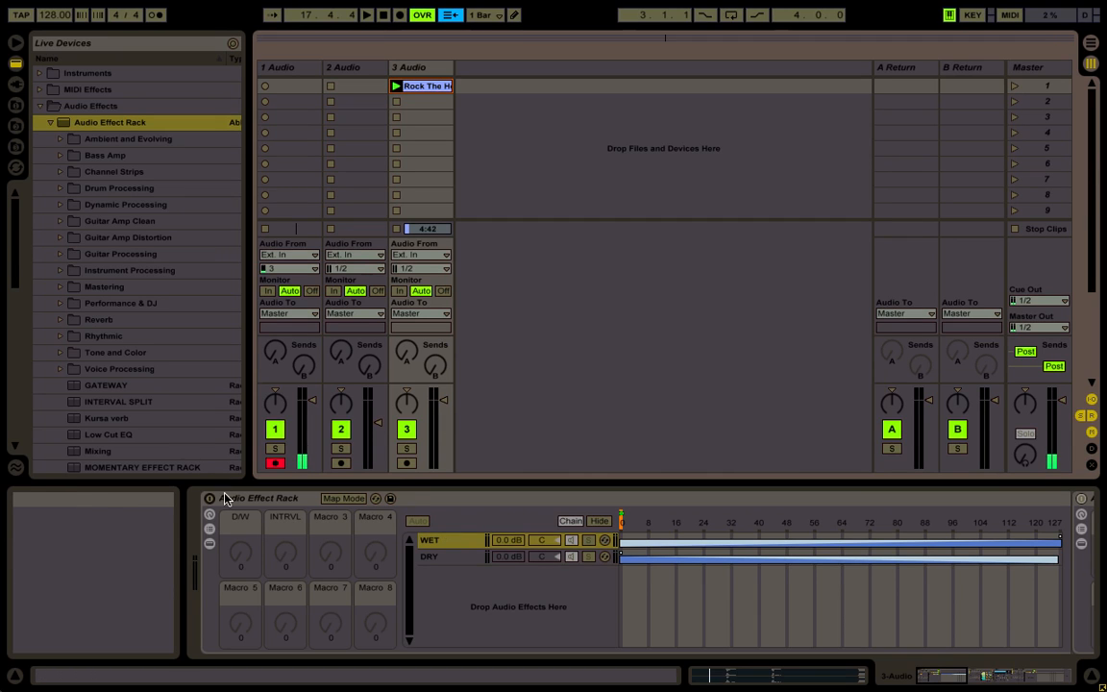
{"action": "left_click", "coordinate": [252, 498]}
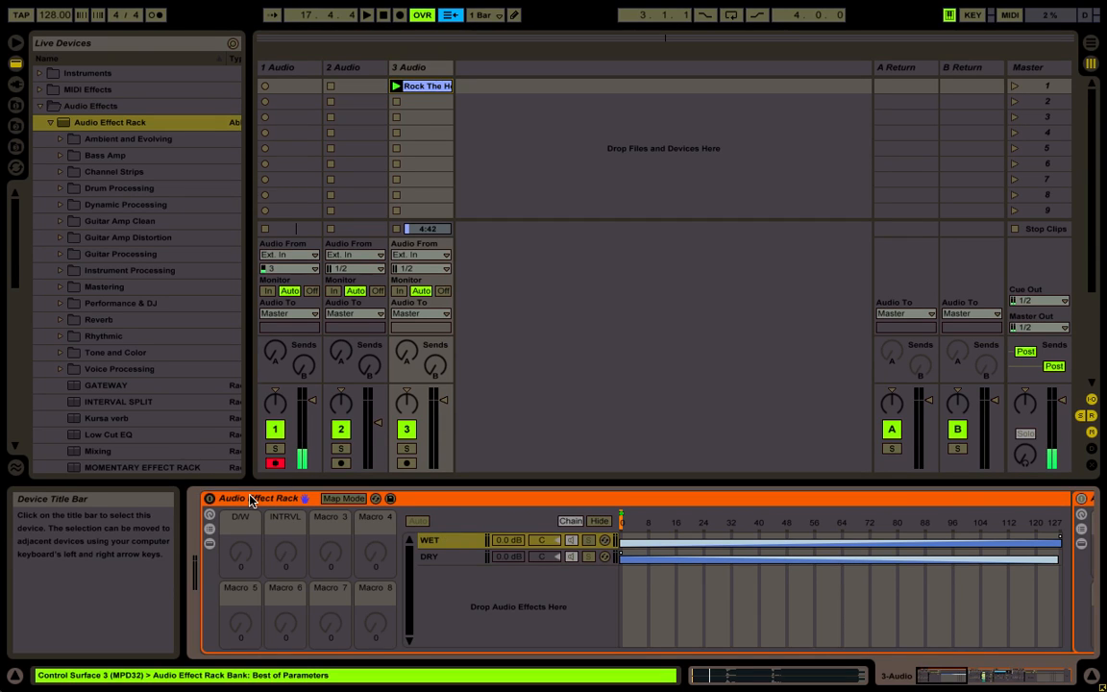